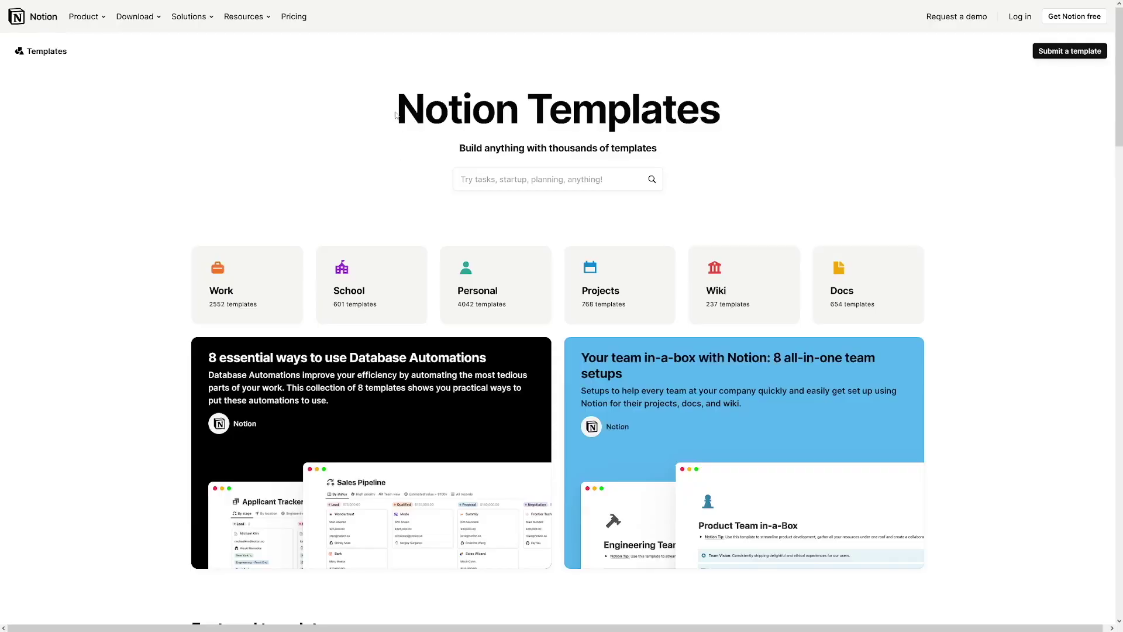
Browse the Notion Templates page, then go to the Notion sign-up page.
left_click_drag(422, 112, 726, 120)
left_click(728, 122)
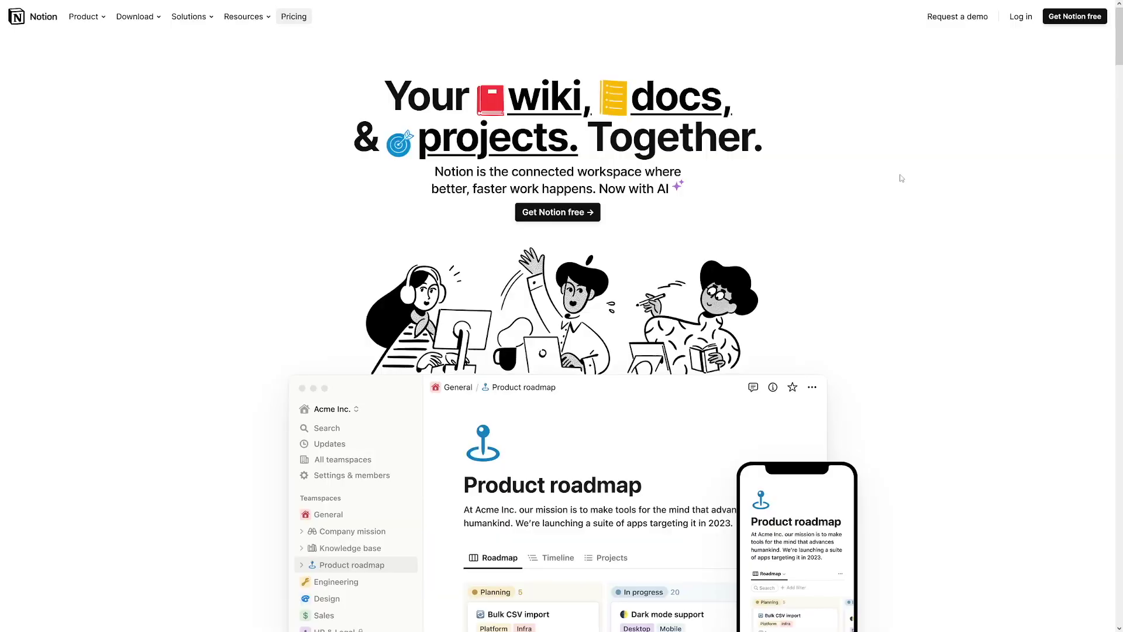
left_click(1074, 17)
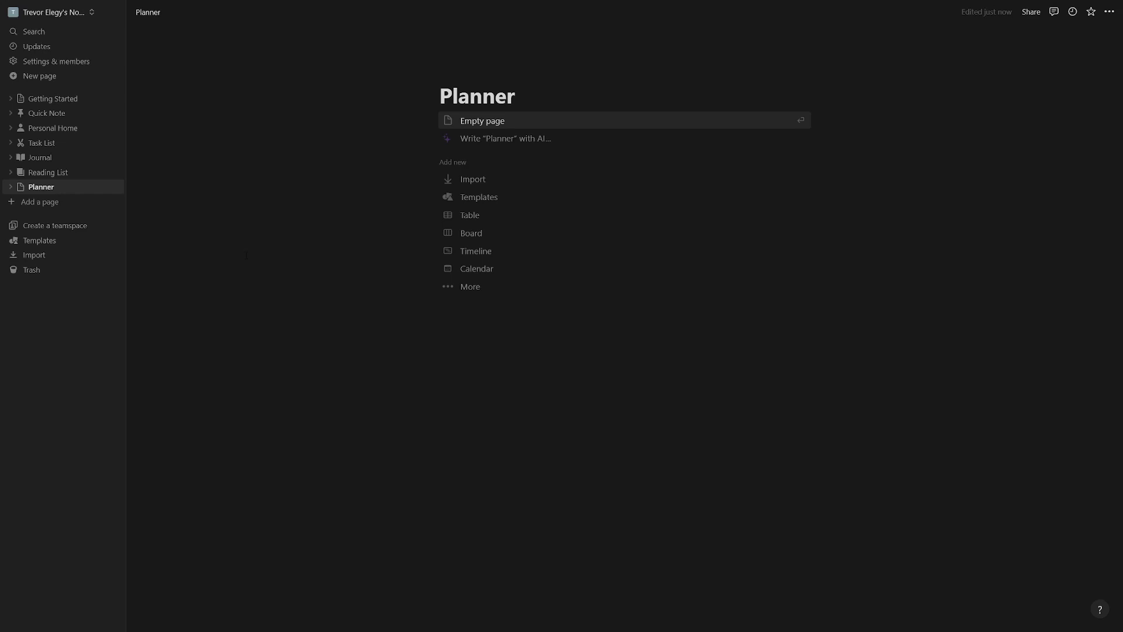
left_click(63, 246)
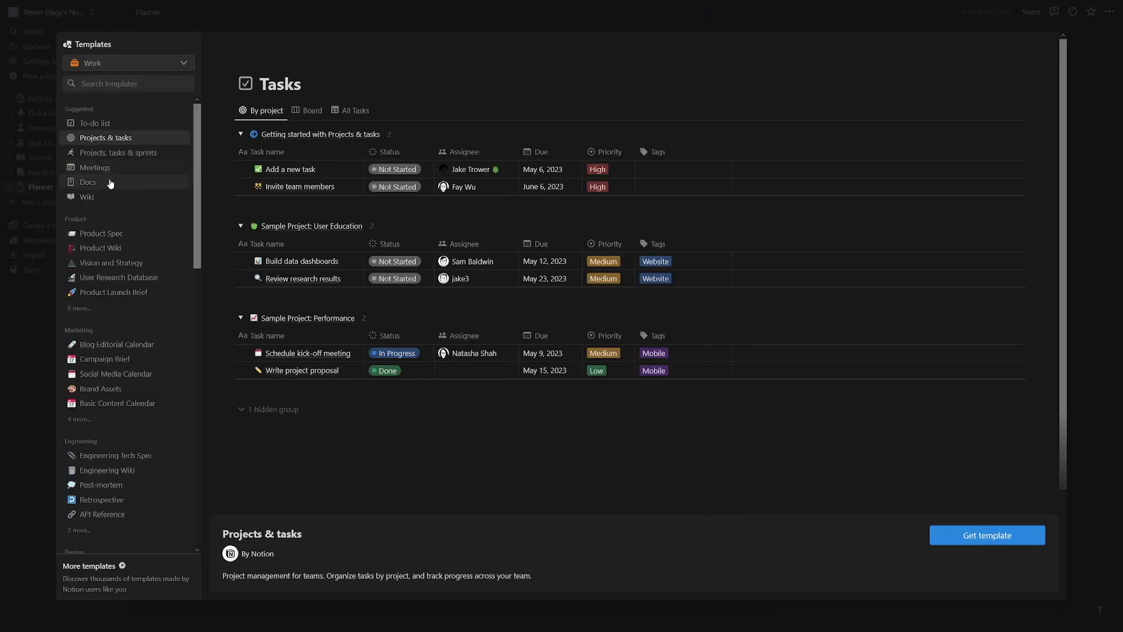
left_click(103, 379)
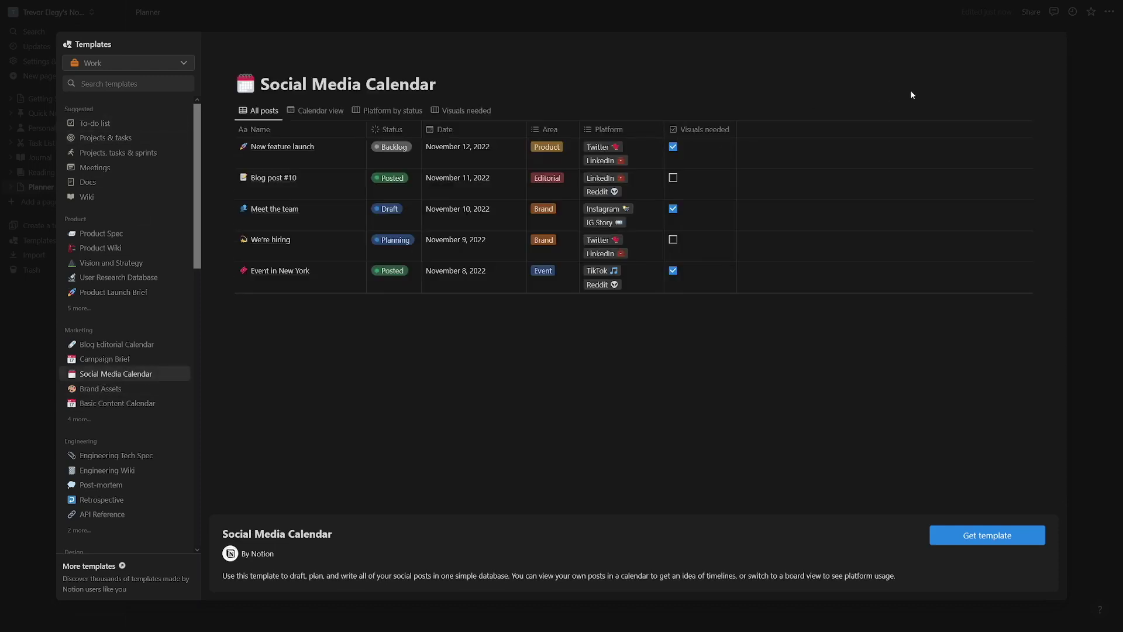
left_click(1087, 313)
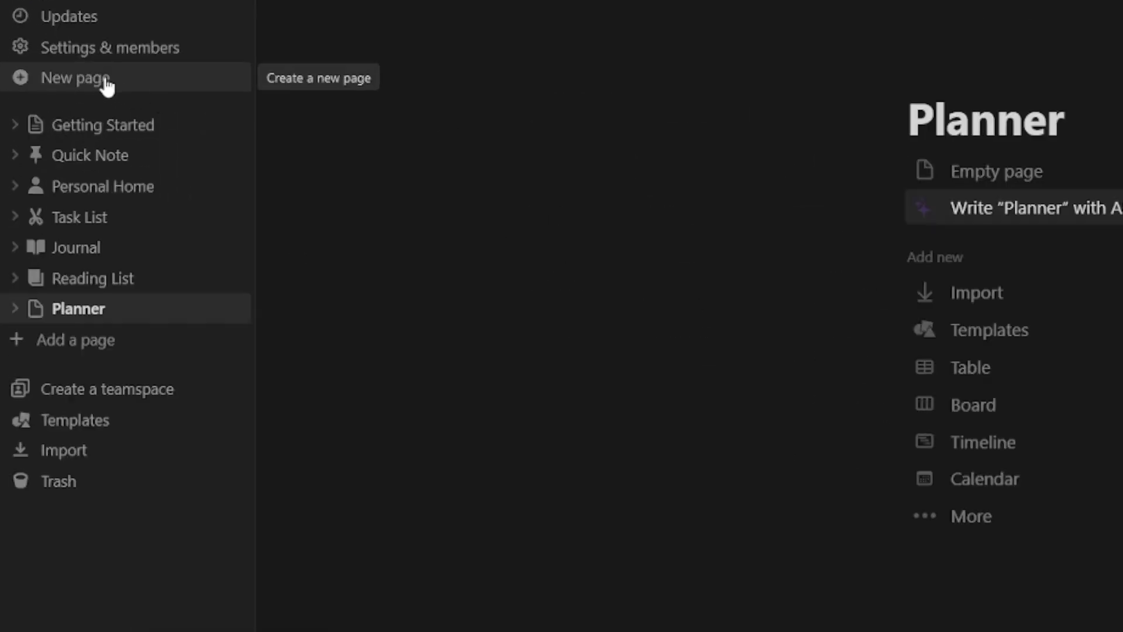
Create a page titled 'Weekly planner' and open it as a full page.
left_click(104, 85)
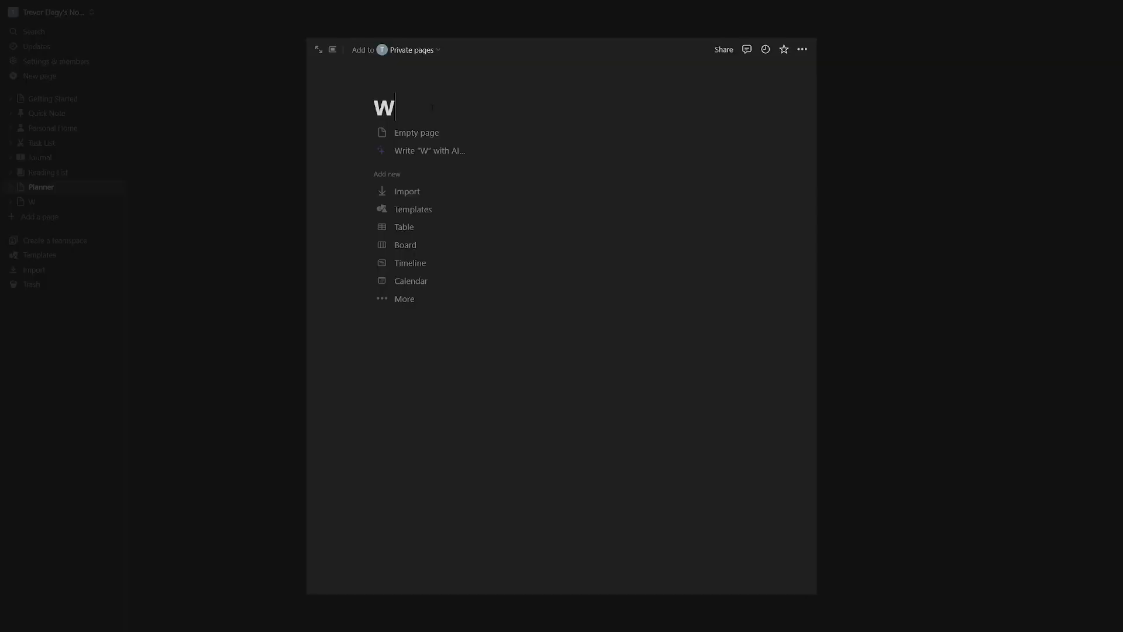
type("eekly planner")
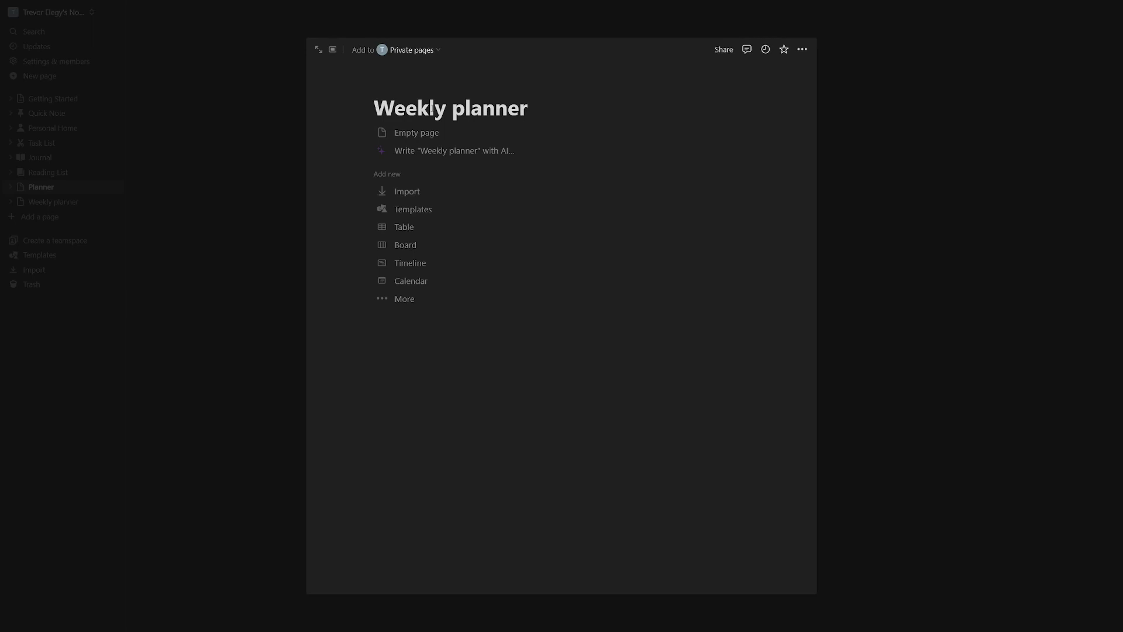
key("Return")
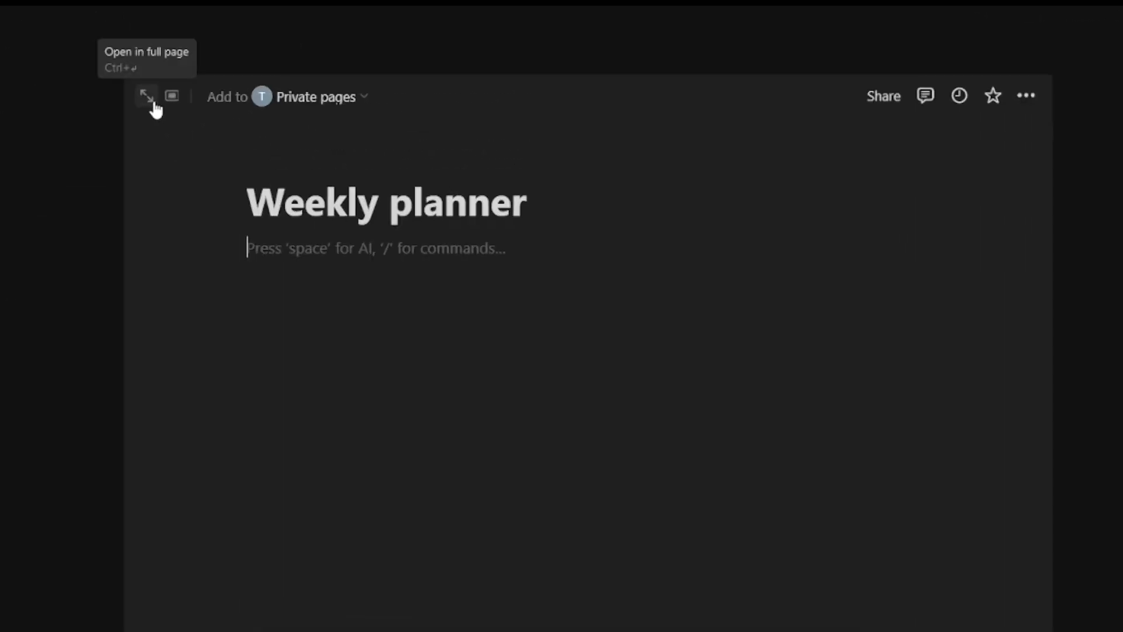
left_click(153, 103)
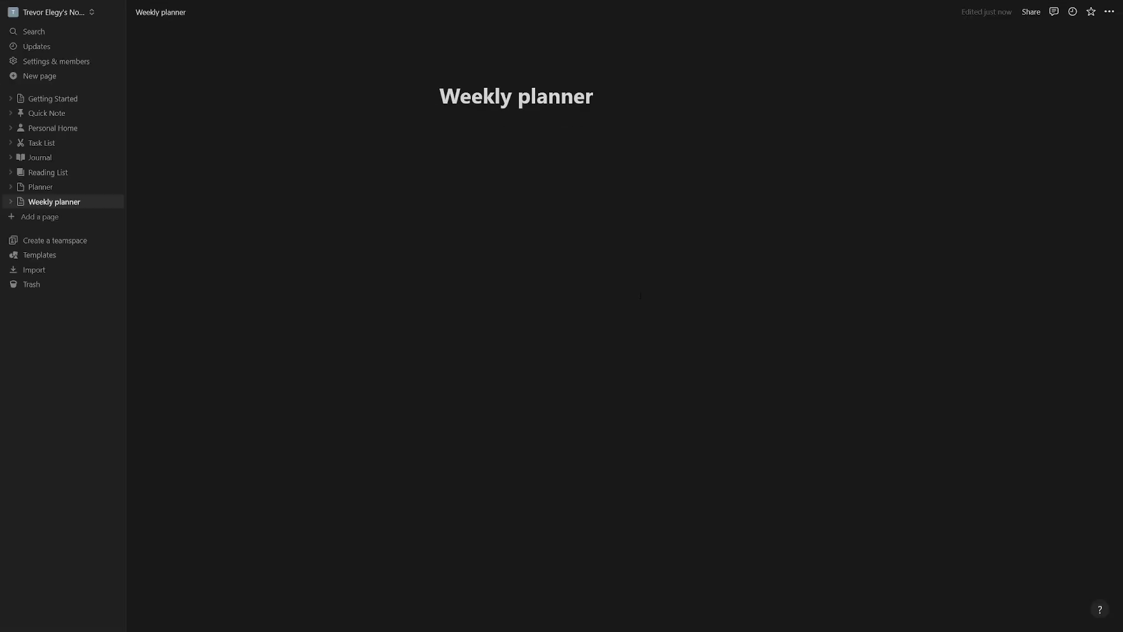
left_click(462, 150)
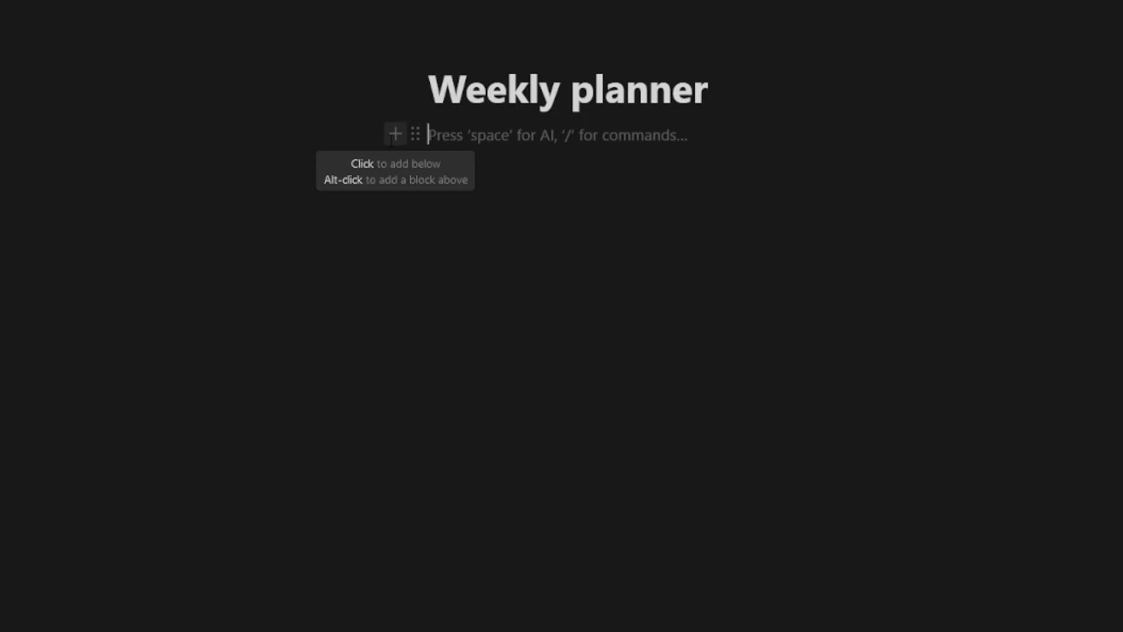
type("/")
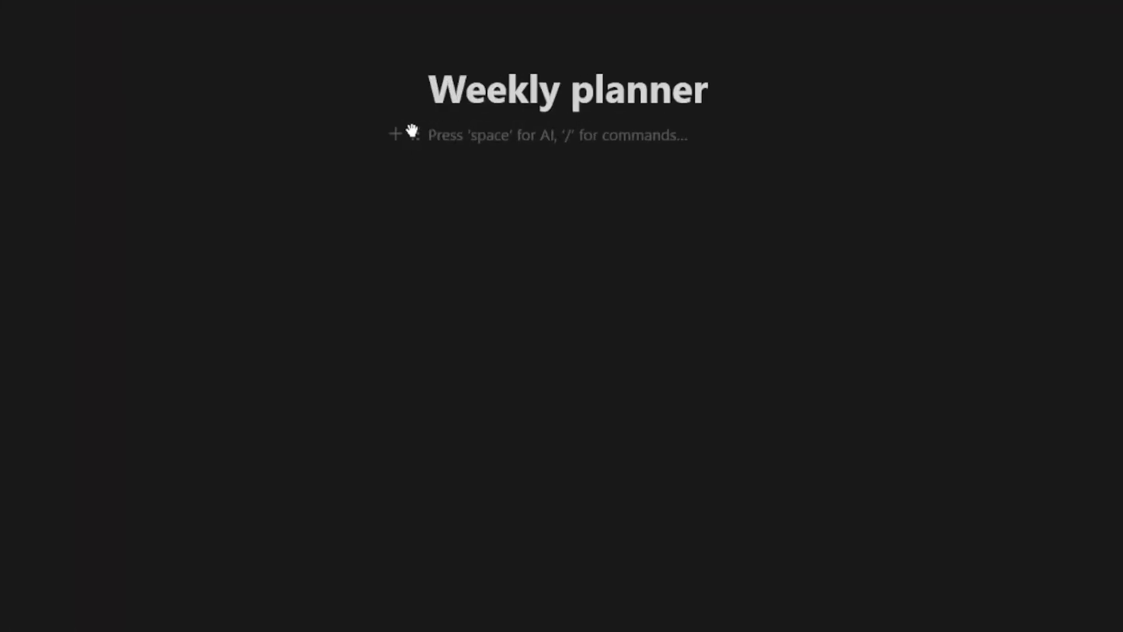
left_click(395, 134)
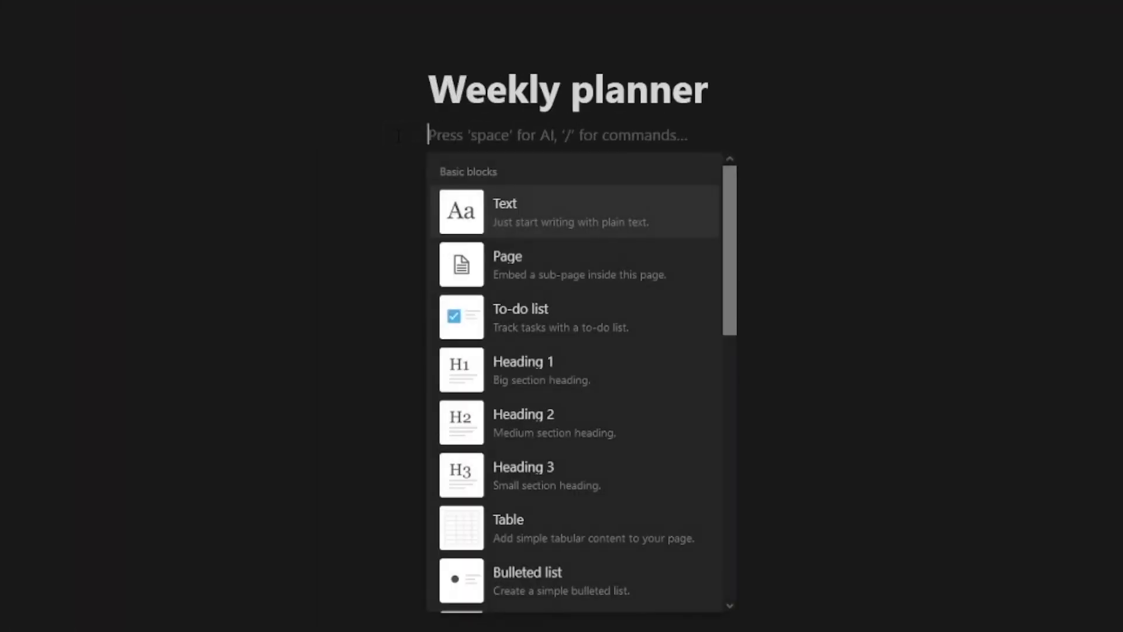
scroll(584, 384, "down", 10)
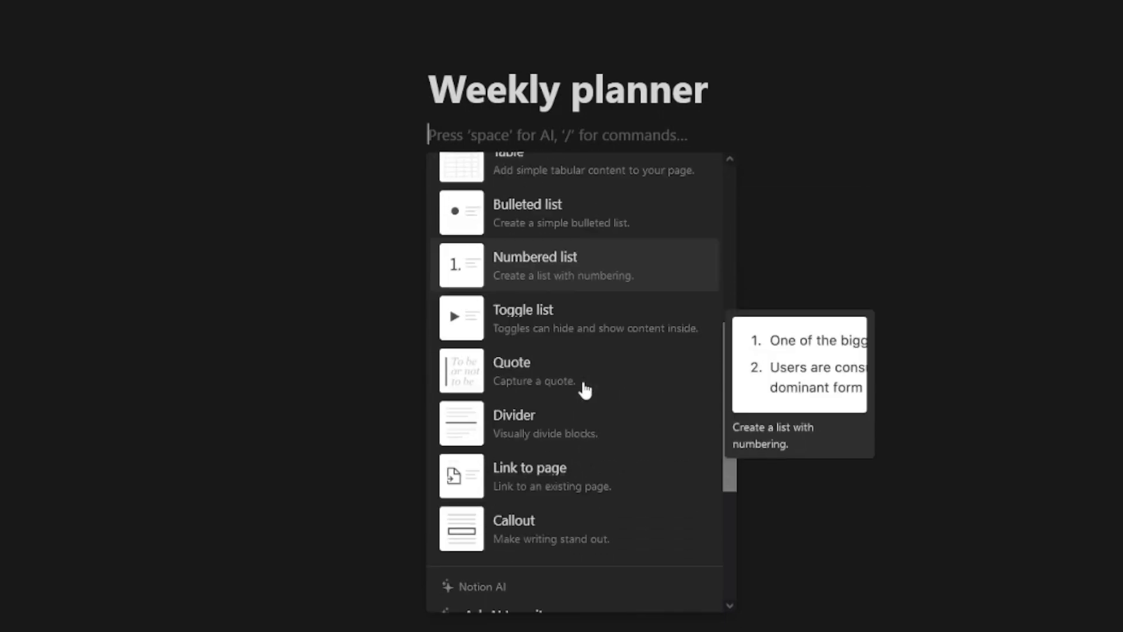
scroll(584, 389, "down", 3)
scroll(591, 431, "up", 12)
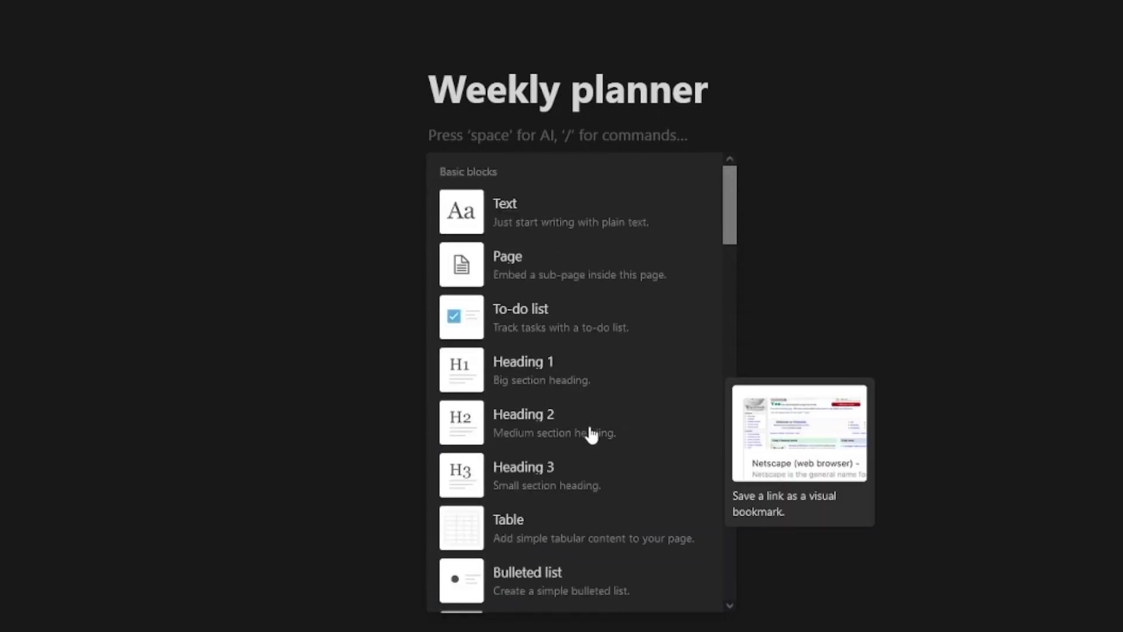
left_click(756, 302)
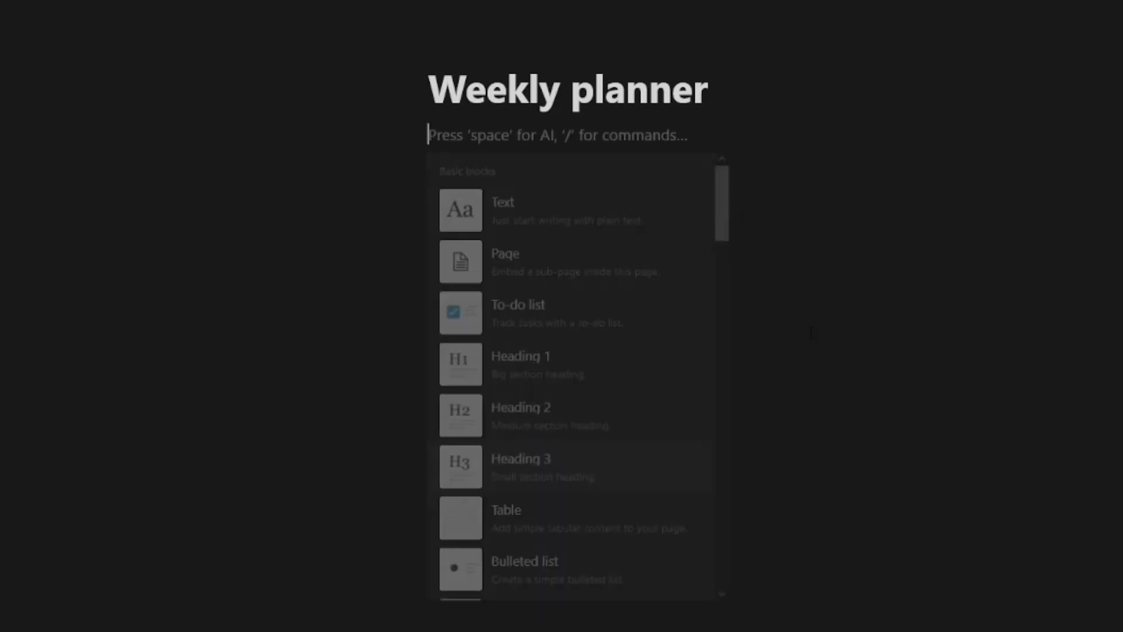
left_click(776, 129)
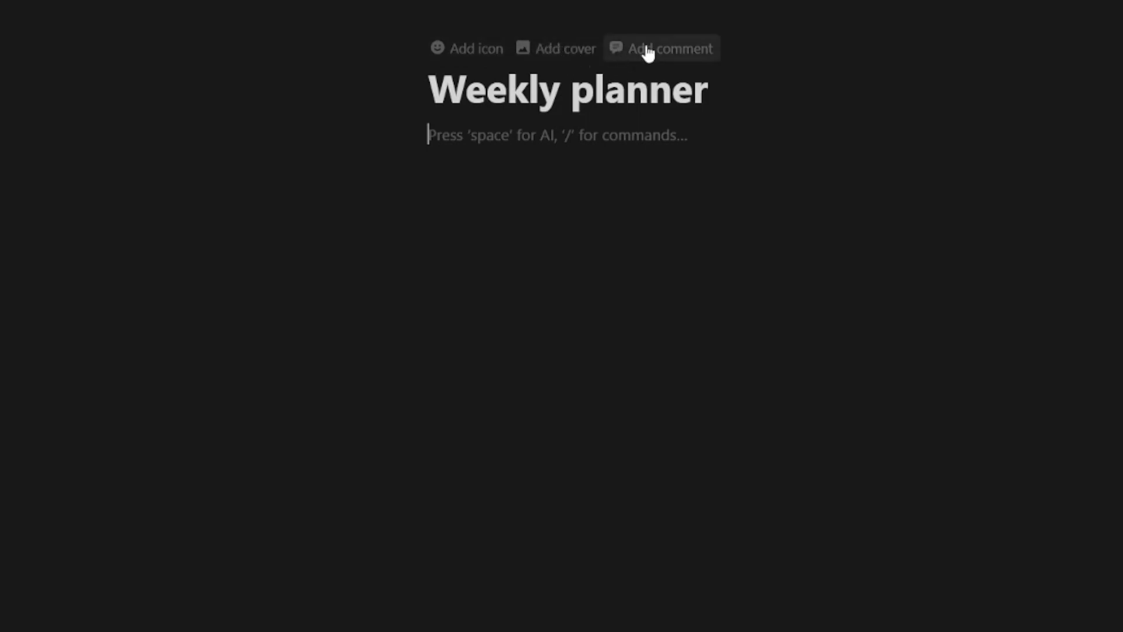
Add a cover, try the purple gradient, then use the Unsplash plasma-ball photo instead.
left_click(550, 50)
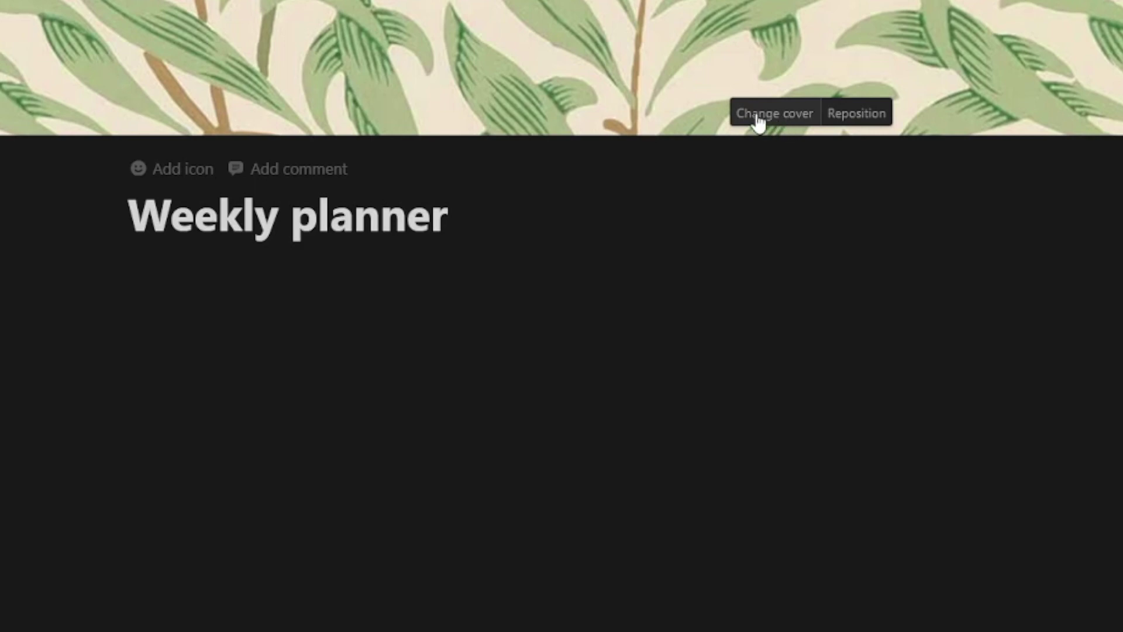
left_click(753, 120)
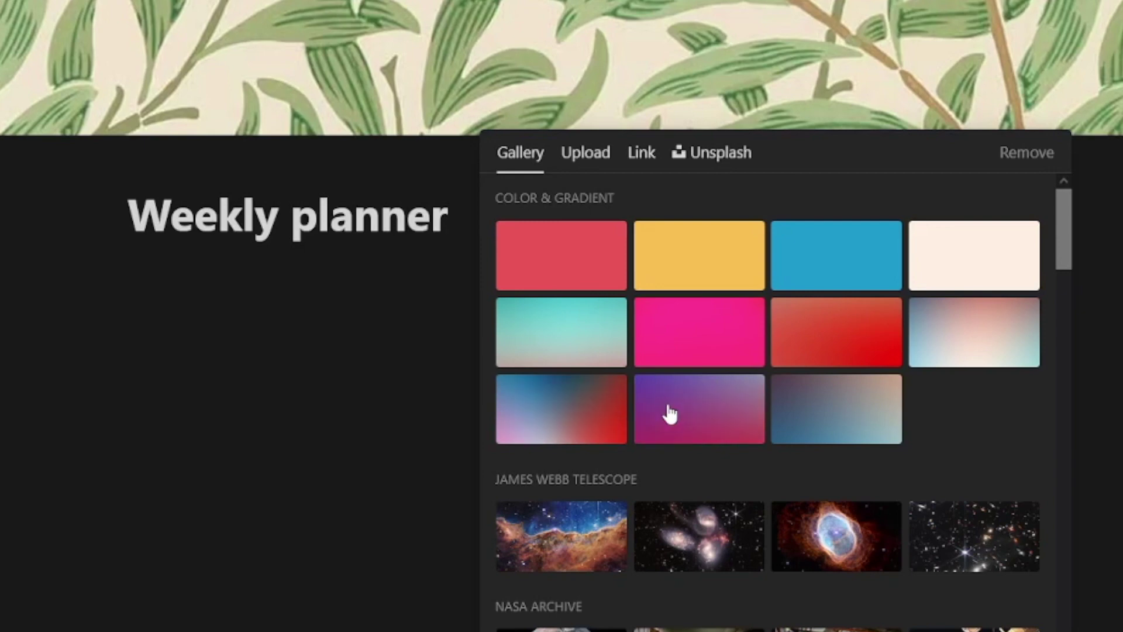
left_click(735, 419)
scroll(734, 418, "down", 5)
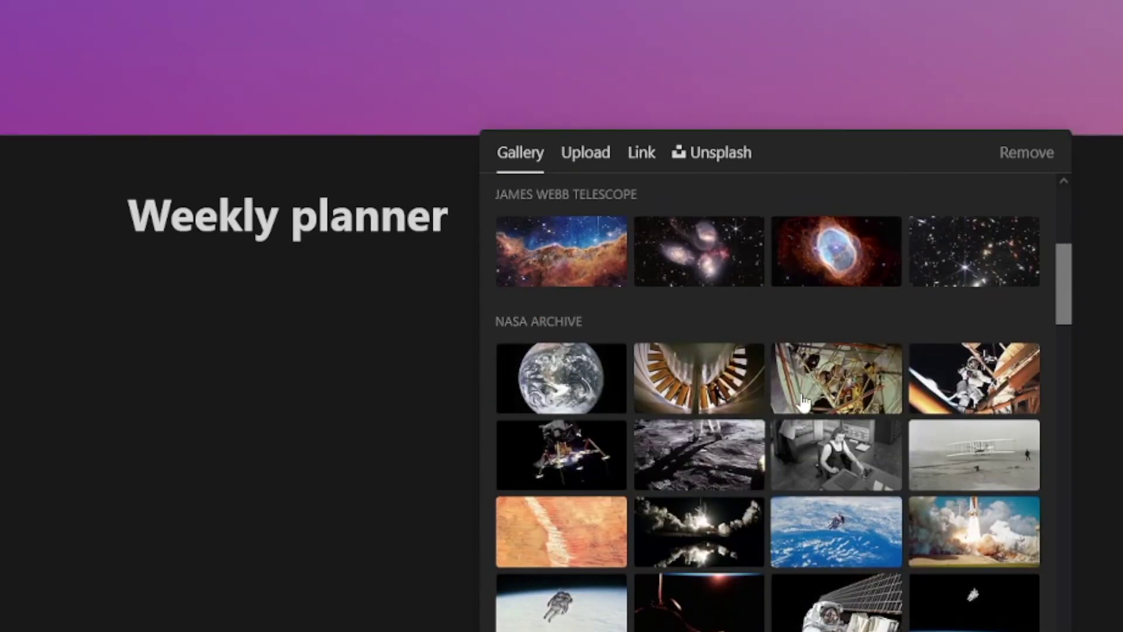
scroll(784, 404, "down", 5)
scroll(801, 396, "down", 15)
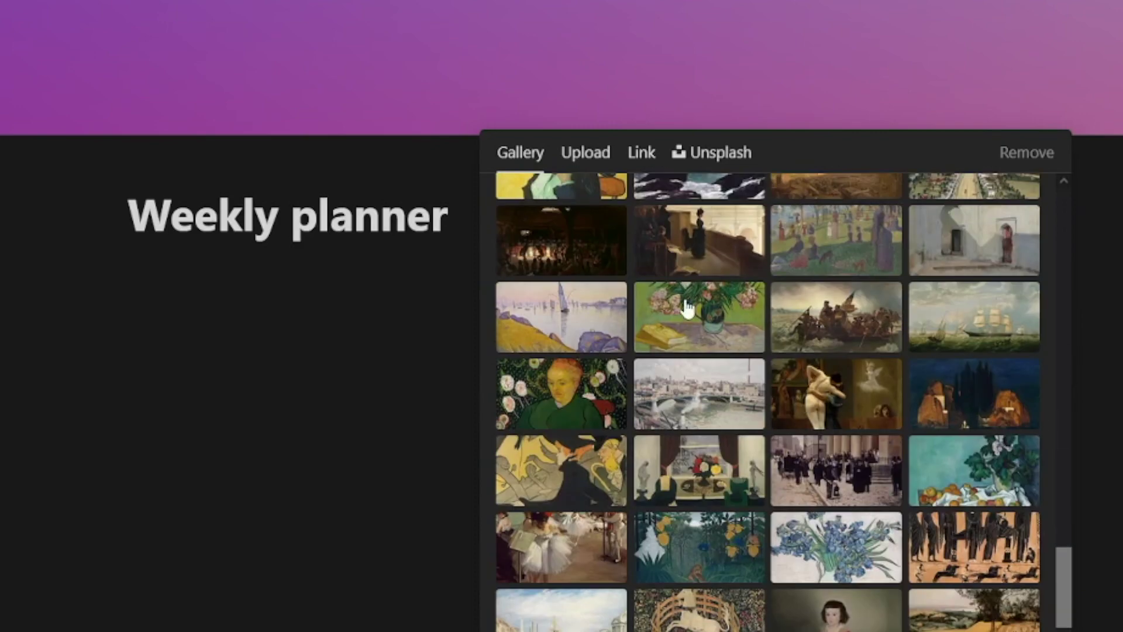
left_click(592, 159)
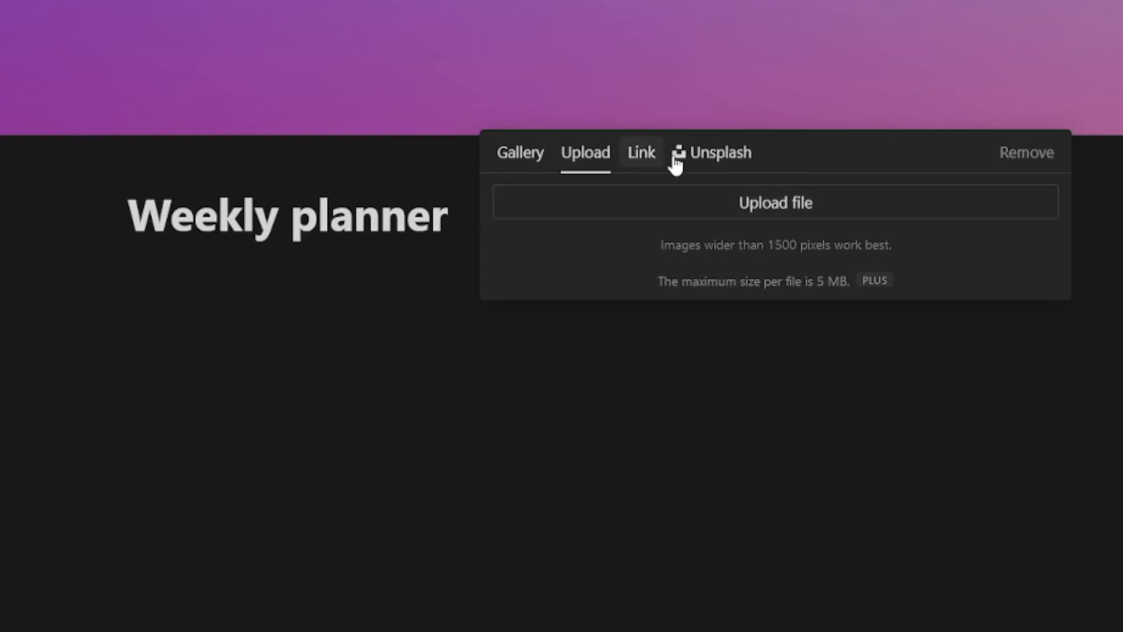
left_click(714, 165)
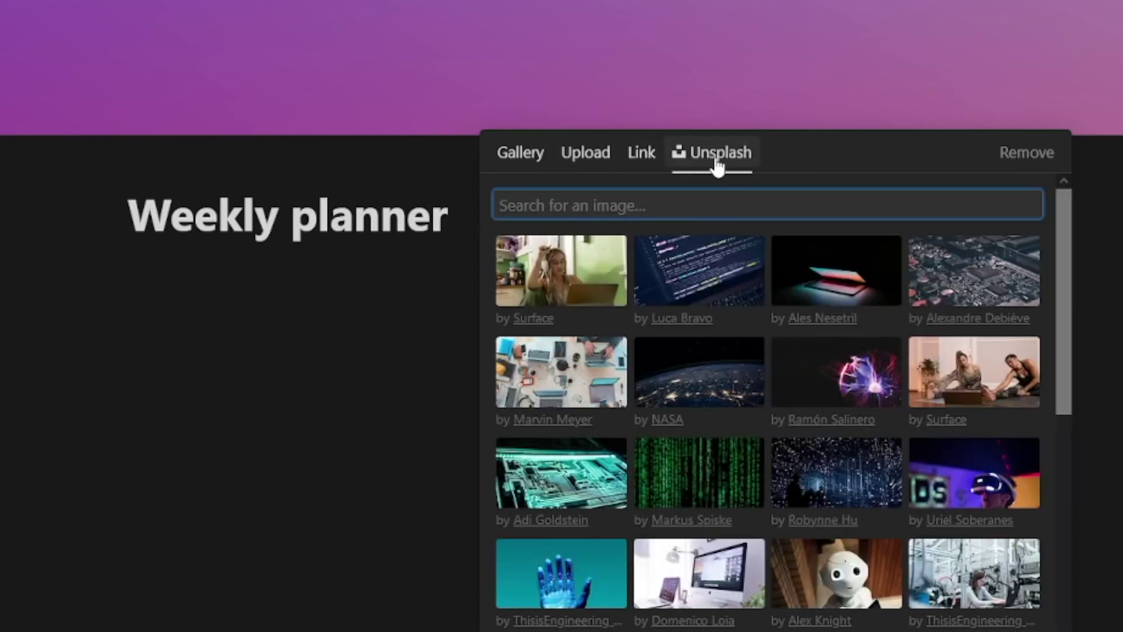
left_click(829, 384)
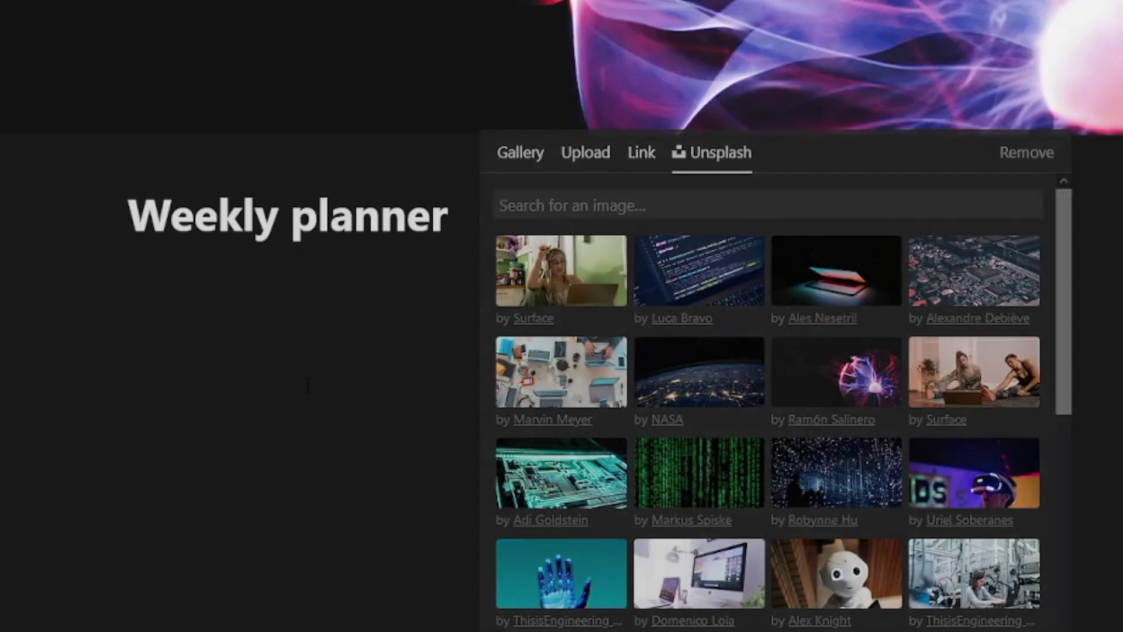
left_click(306, 385)
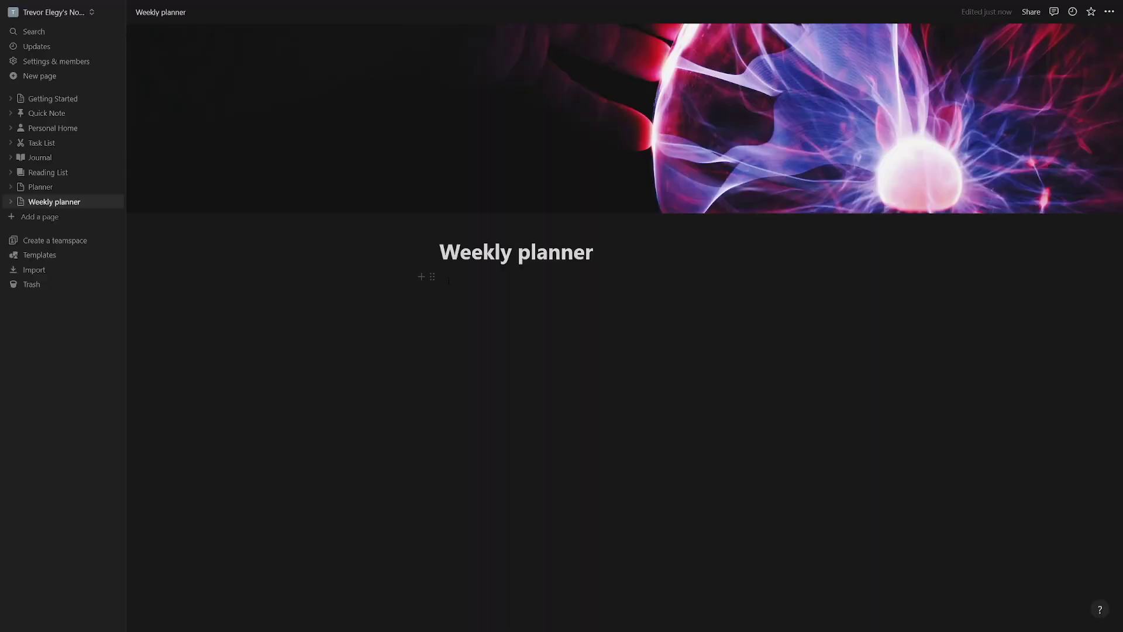
Dismiss the cover picker by clicking into the empty block under the title.
left_click(449, 279)
Insert a 5-column layout under the title using the /colum slash command.
type("/")
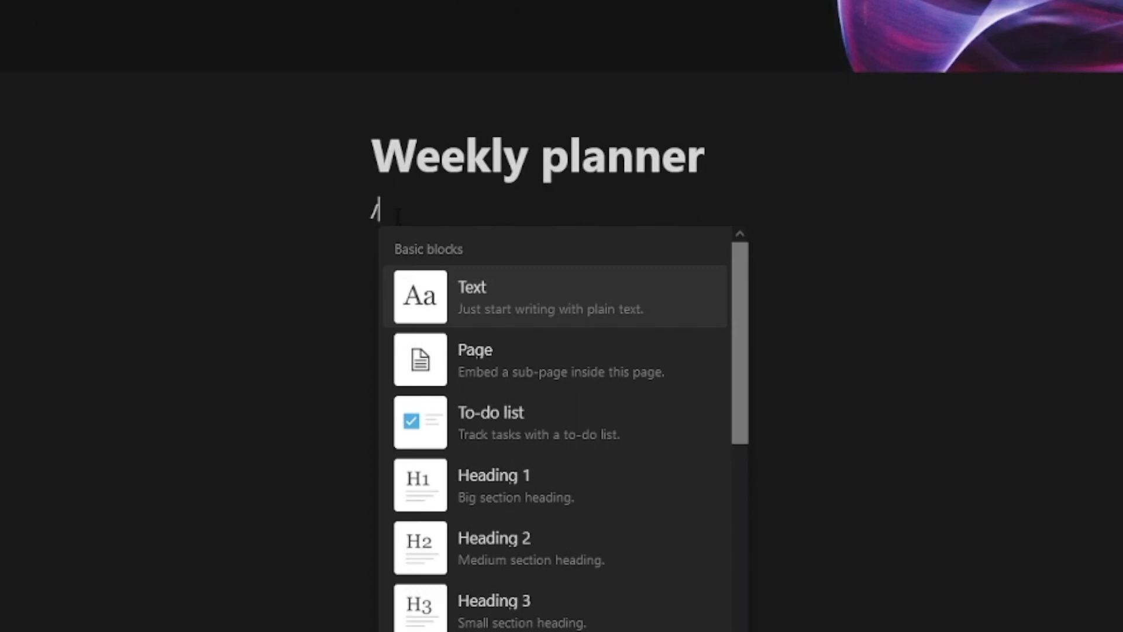
type("colum")
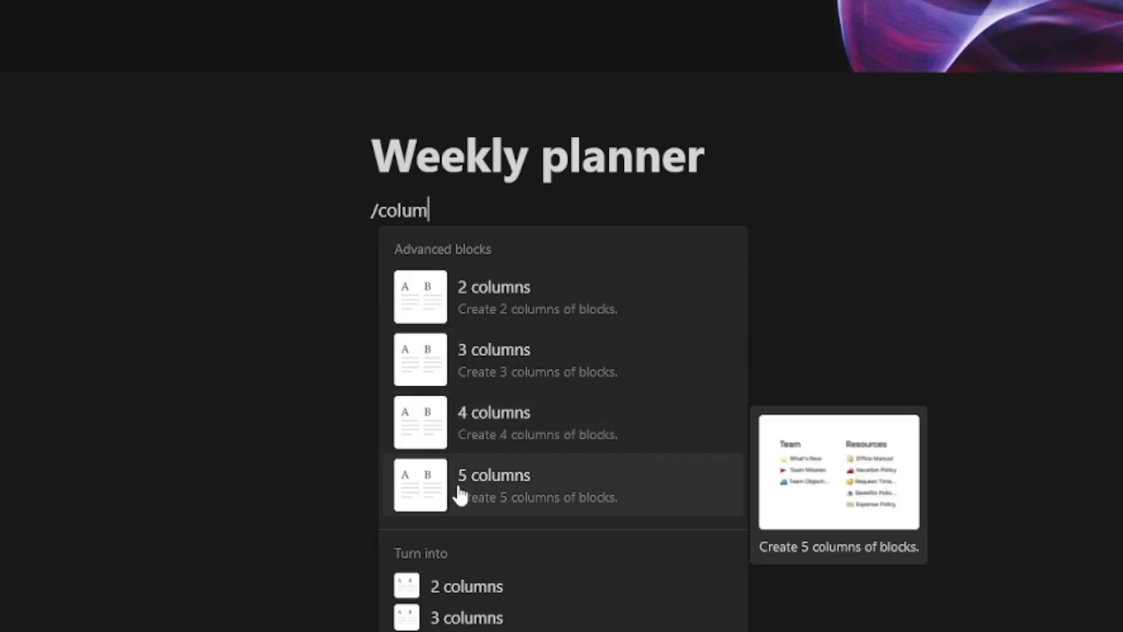
left_click(506, 491)
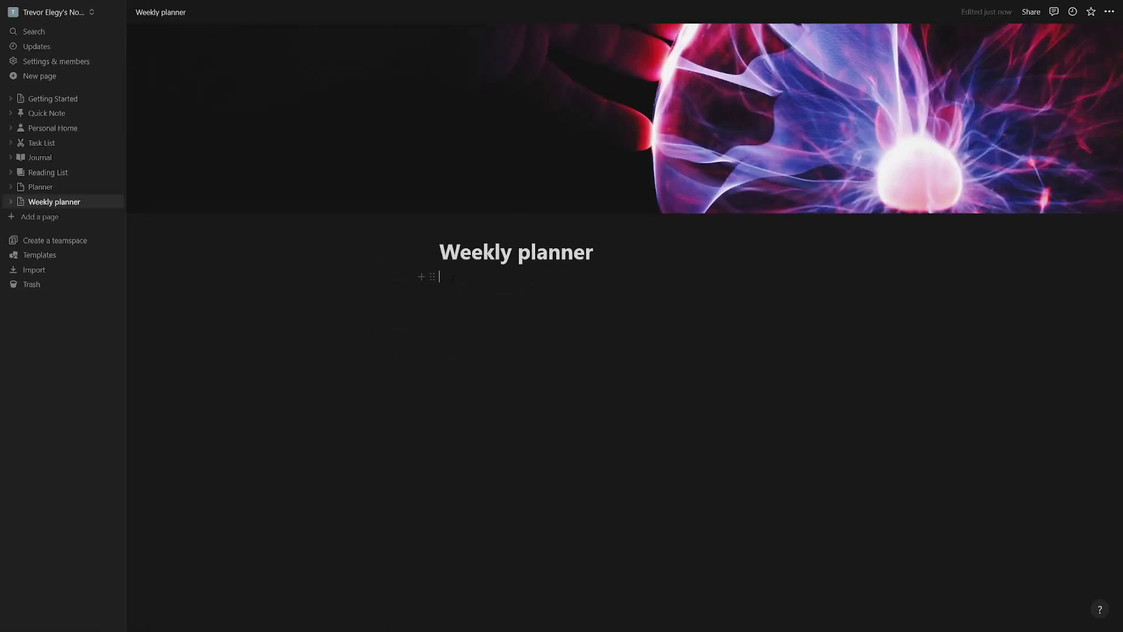
key("Return")
Give the first column block a yellow background.
left_click(598, 314)
left_click(756, 313)
left_click(440, 314)
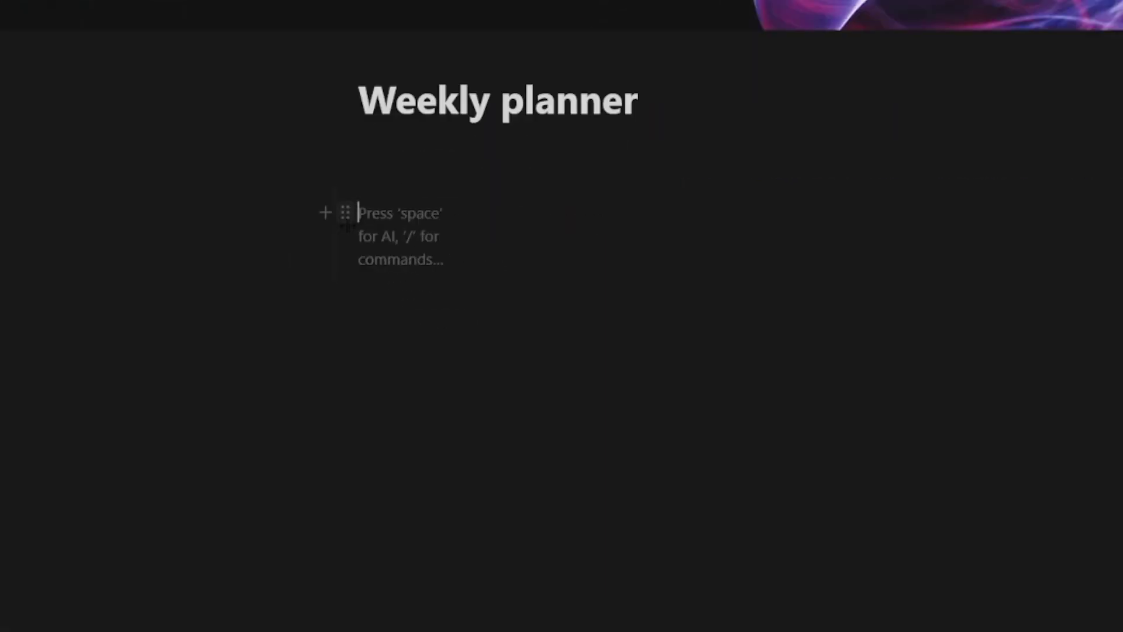
left_click(349, 216)
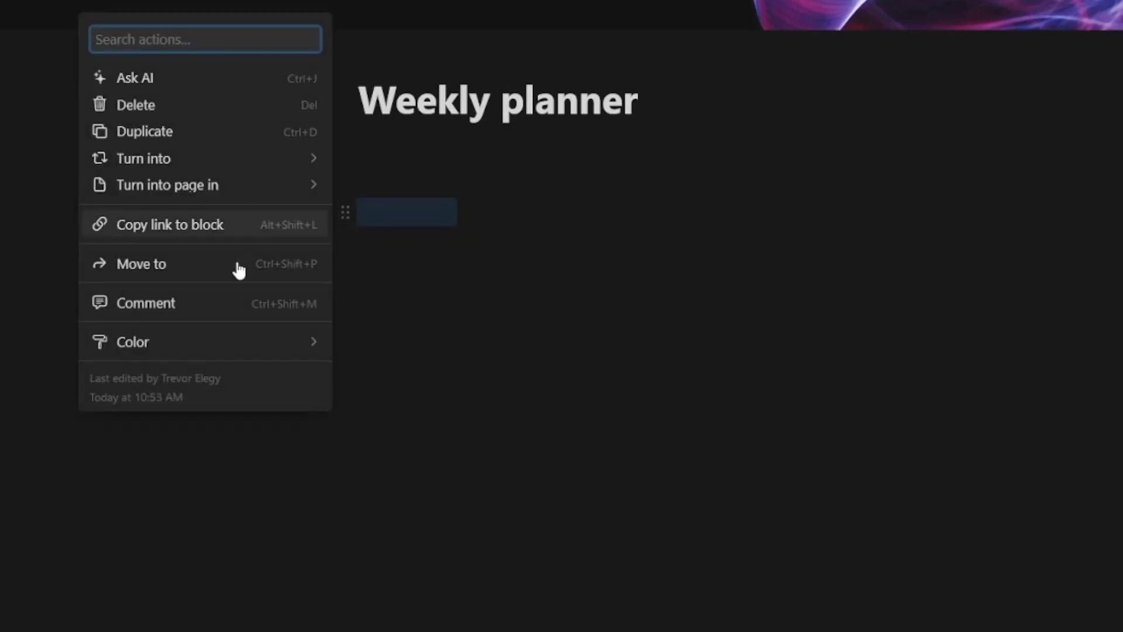
mouse_move(264, 348)
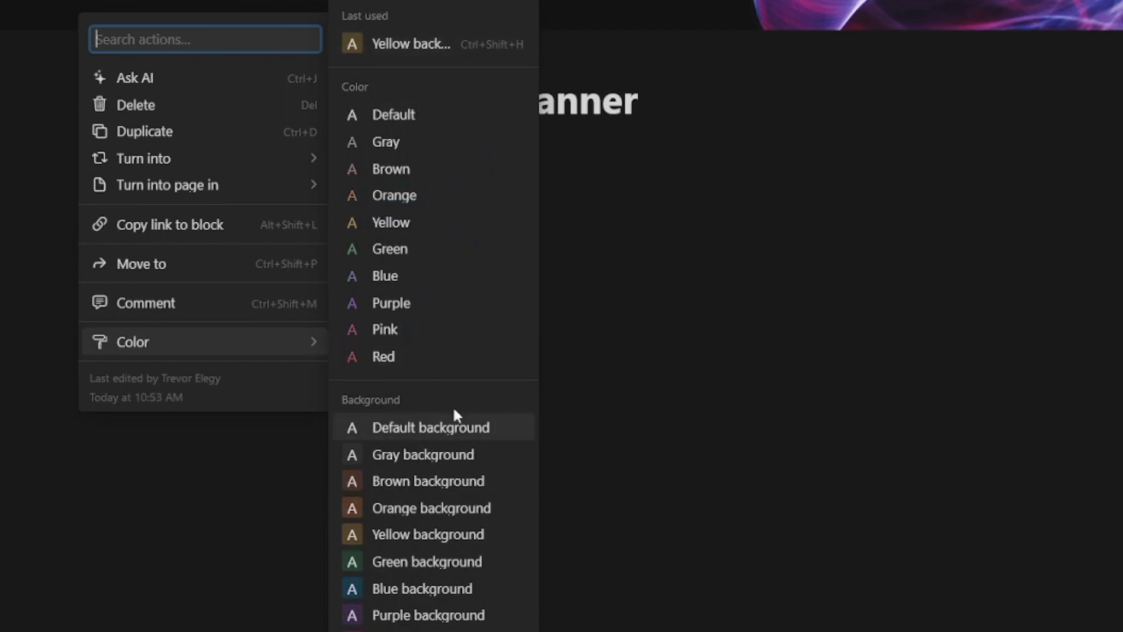
left_click(436, 42)
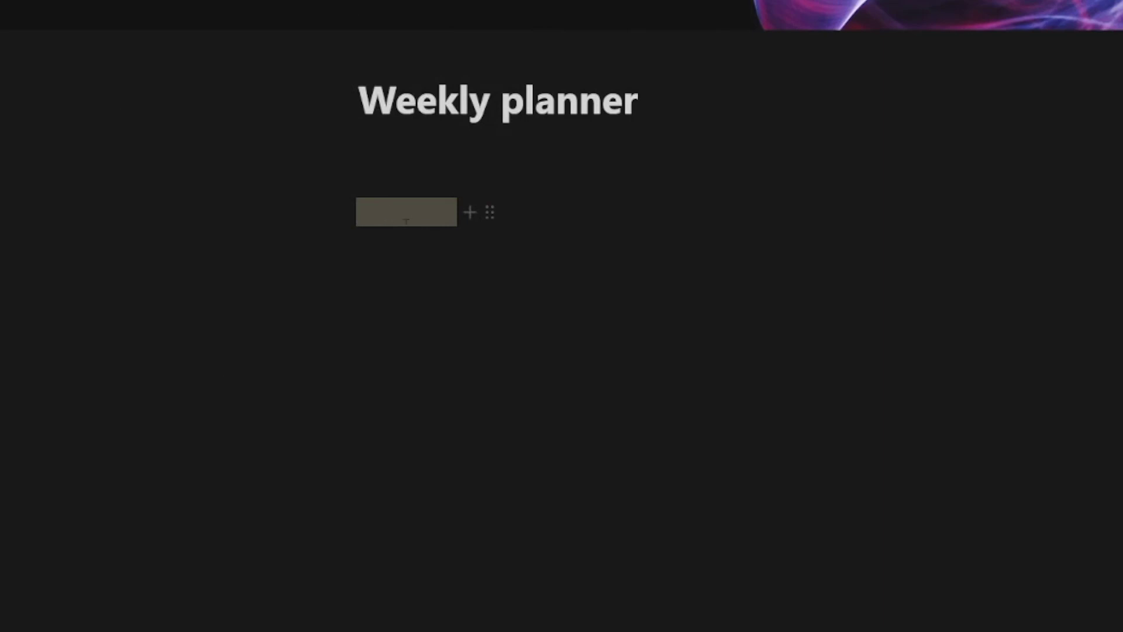
Apply the yellow background to the second and third column blocks.
left_click(489, 212)
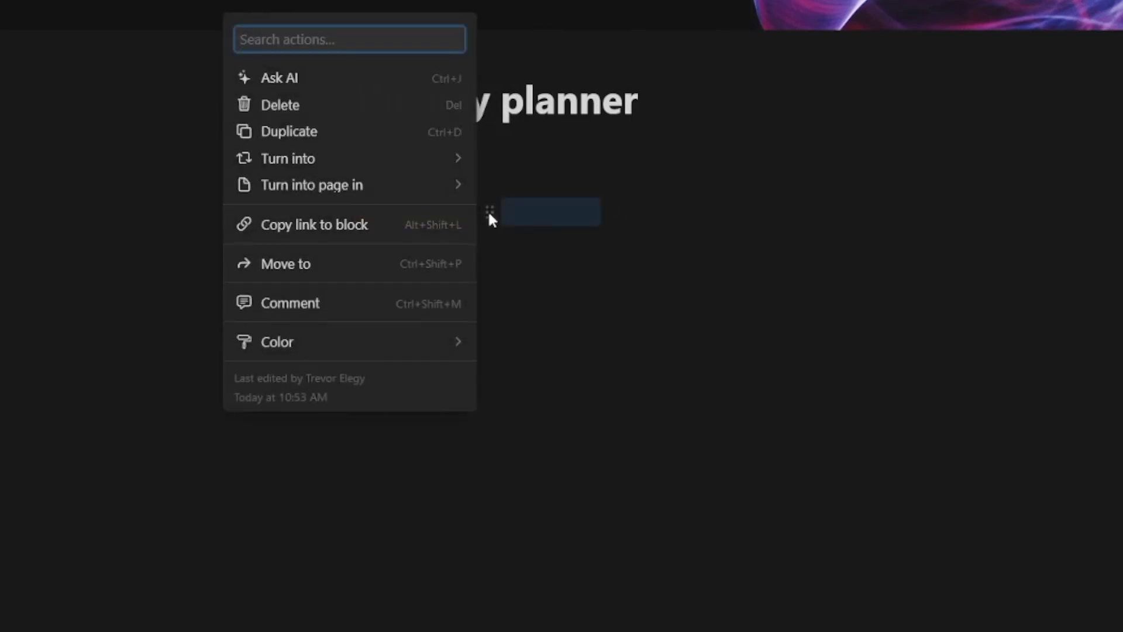
mouse_move(404, 341)
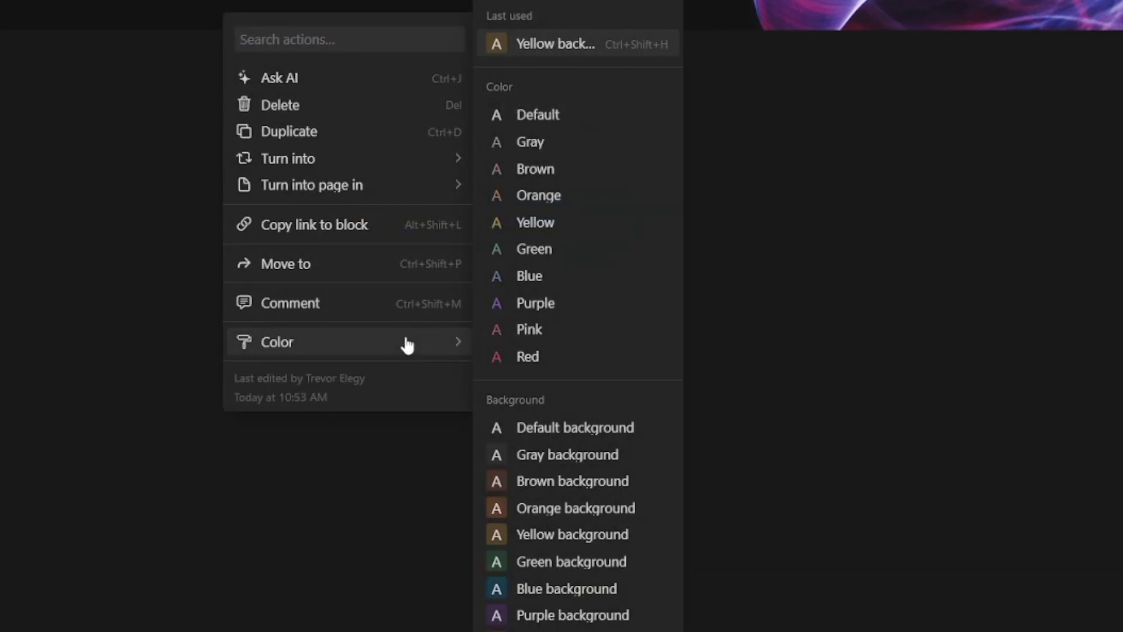
left_click(562, 56)
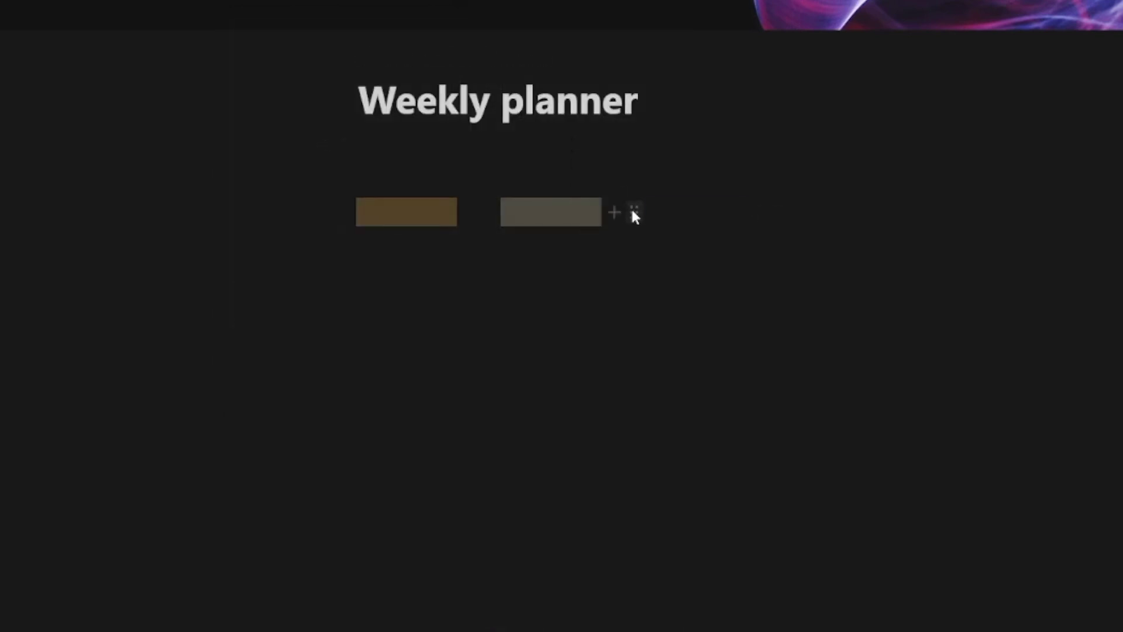
left_click(635, 215)
mouse_move(567, 342)
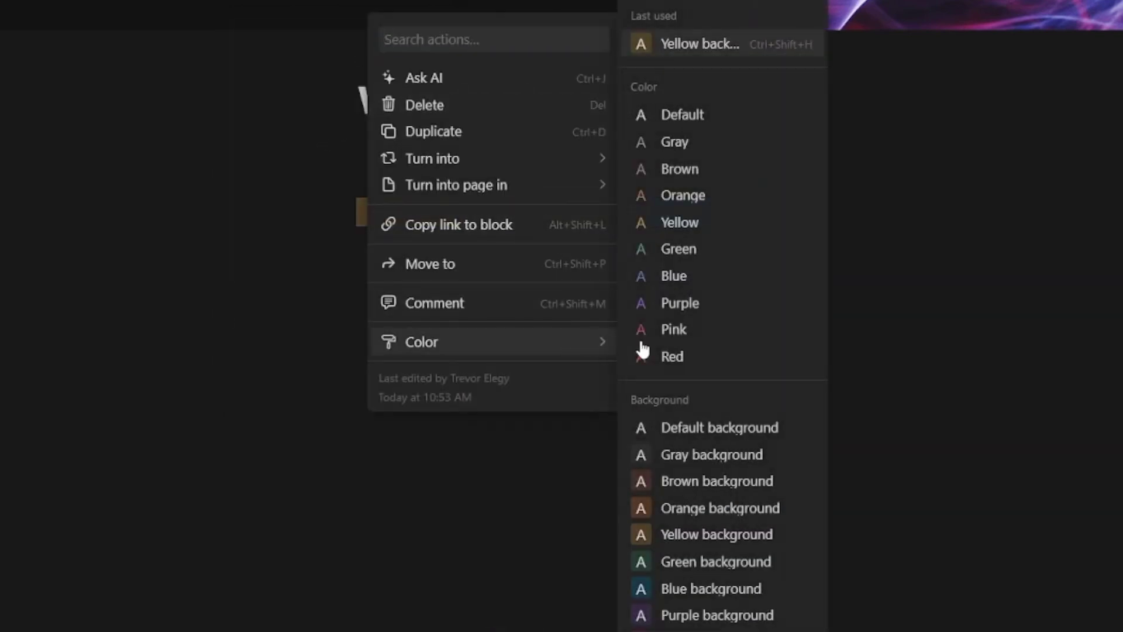
left_click(642, 347)
Reopen the first column block's actions menu and close it without changes.
left_click(387, 218)
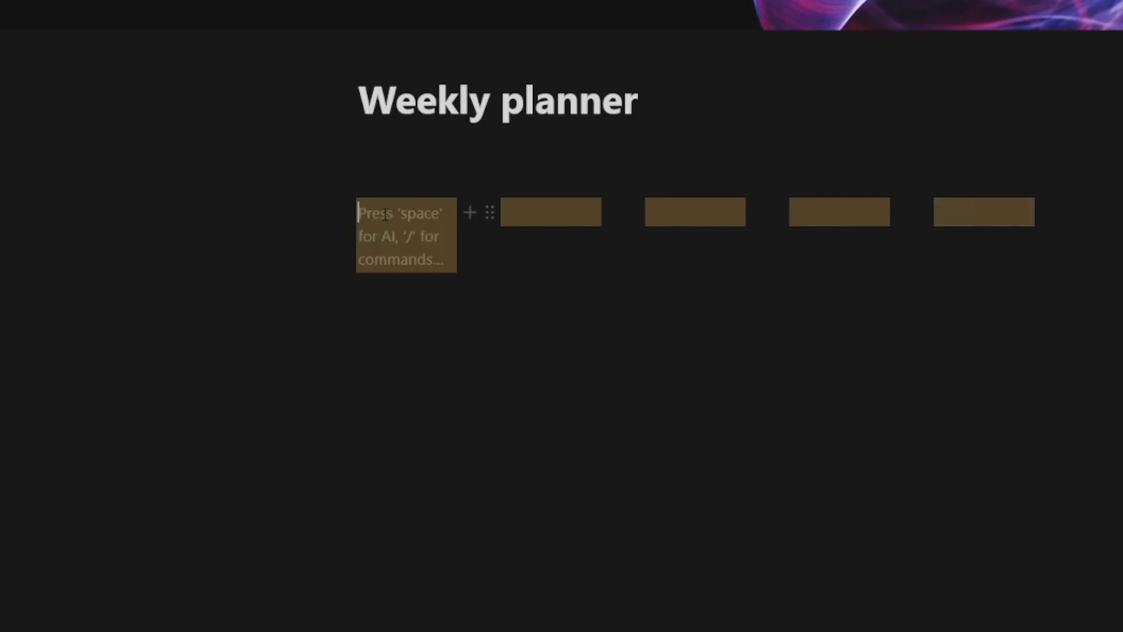
mouse_move(345, 212)
left_mouse_down()
mouse_move(335, 212)
mouse_move(388, 181)
mouse_move(351, 214)
left_mouse_up()
left_click(350, 212)
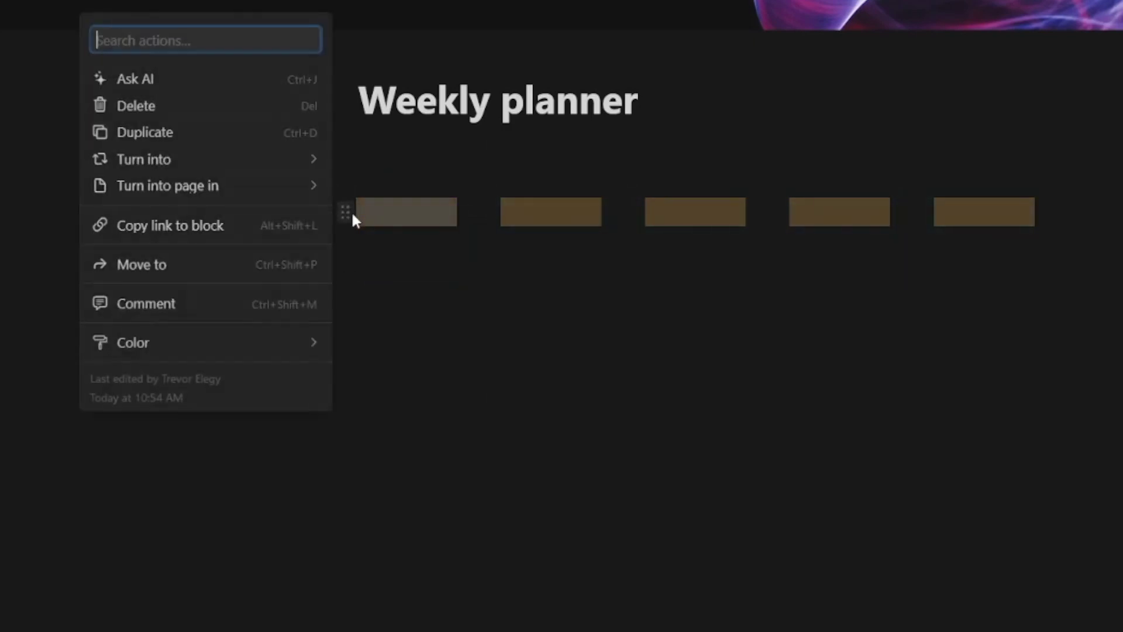
mouse_move(238, 156)
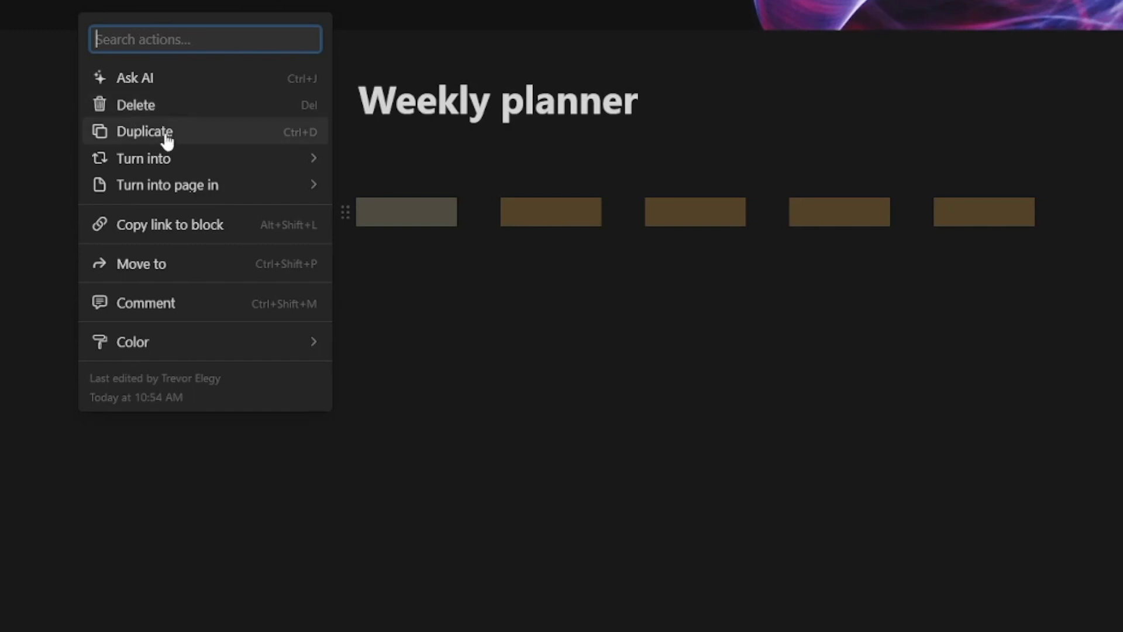
left_click(351, 267)
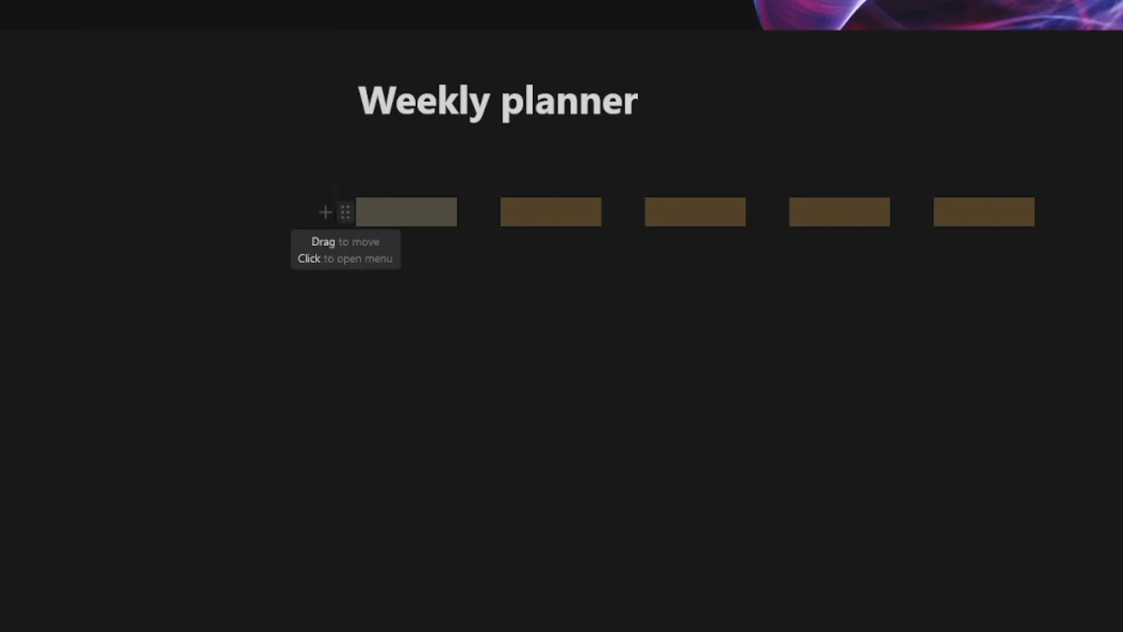
Turn the first two column blocks into Heading 3 labels 'Monday' and 'Tuesday'.
left_click(325, 212)
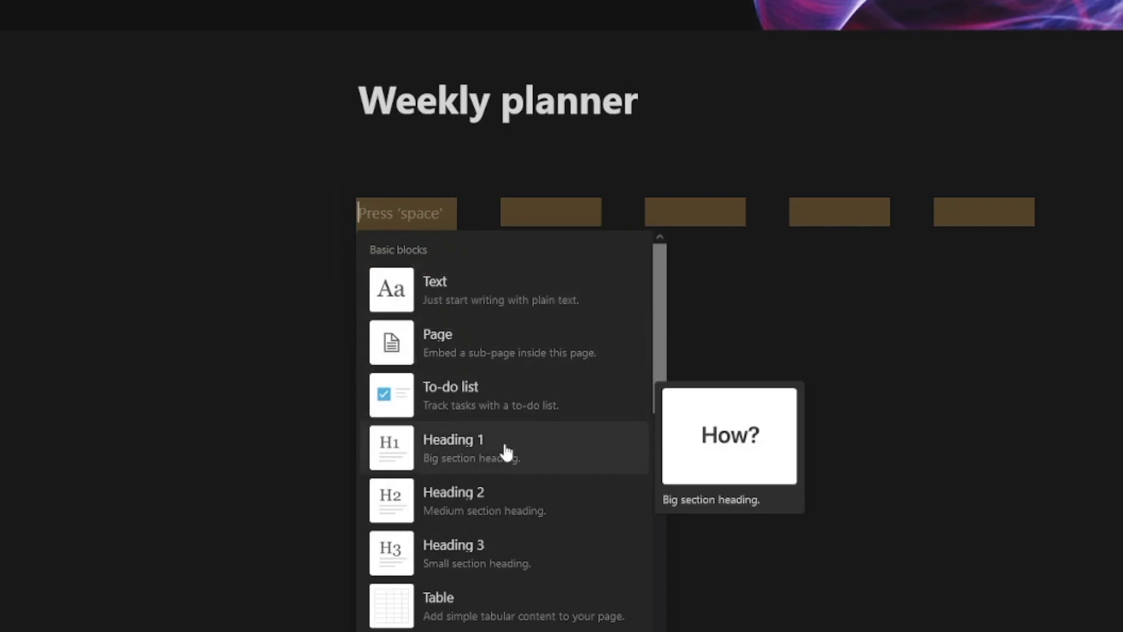
left_click(477, 554)
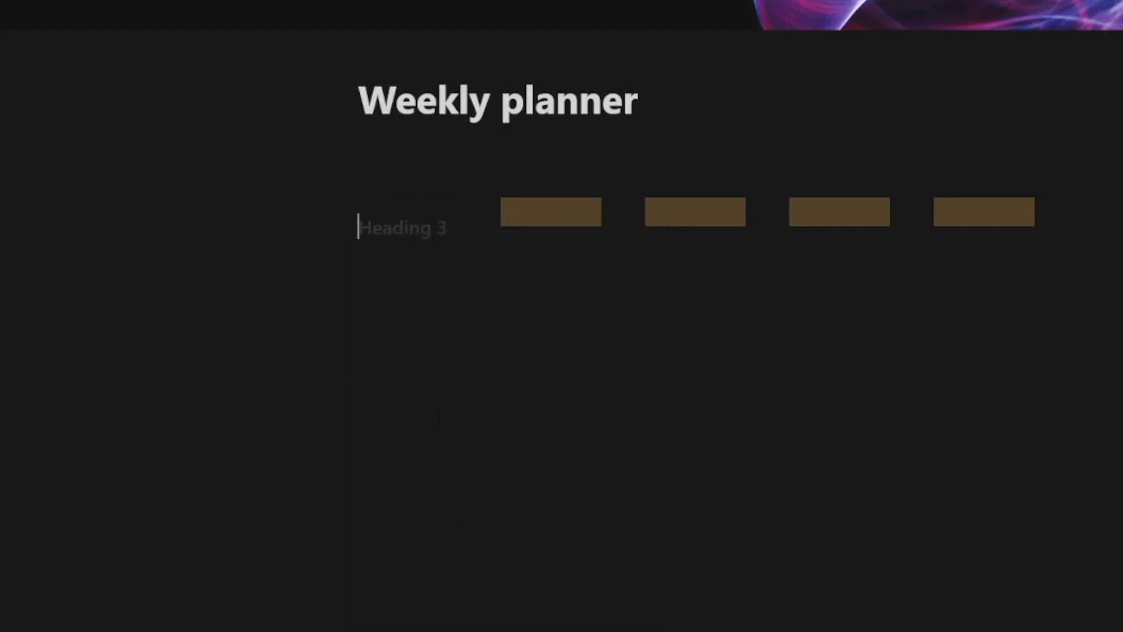
type("Monday")
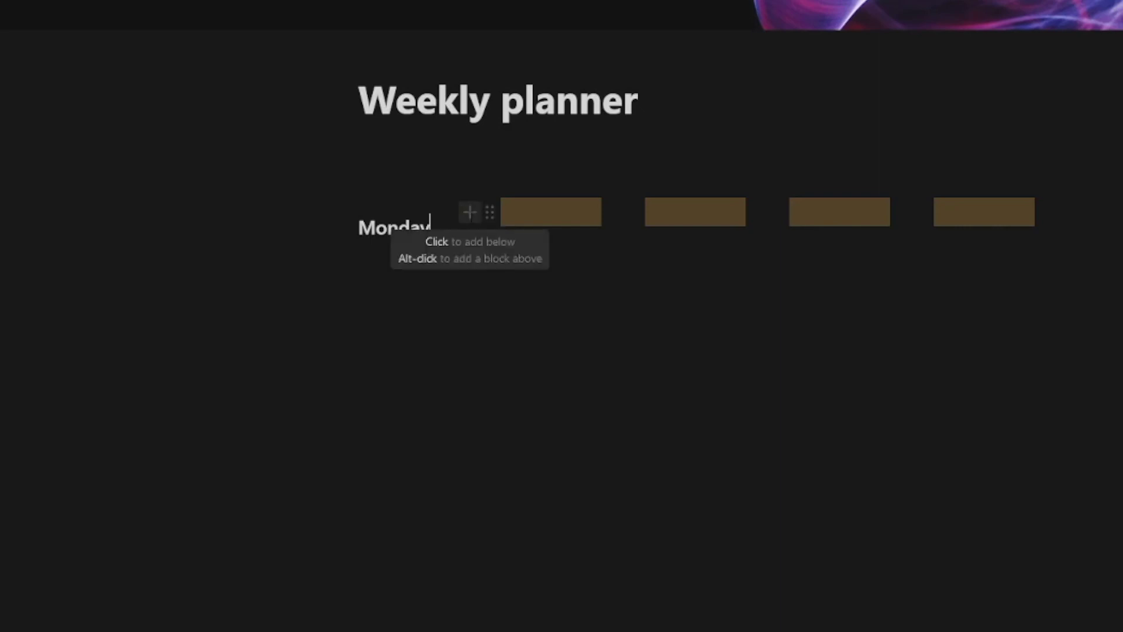
left_click(466, 210)
left_click(642, 539)
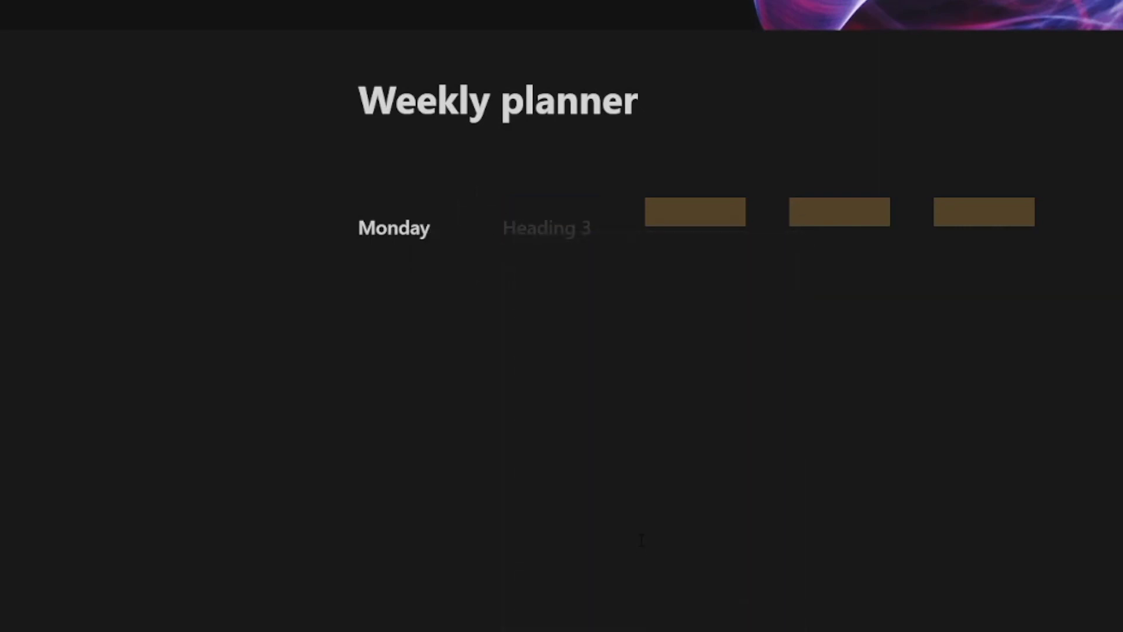
type("Tuesday")
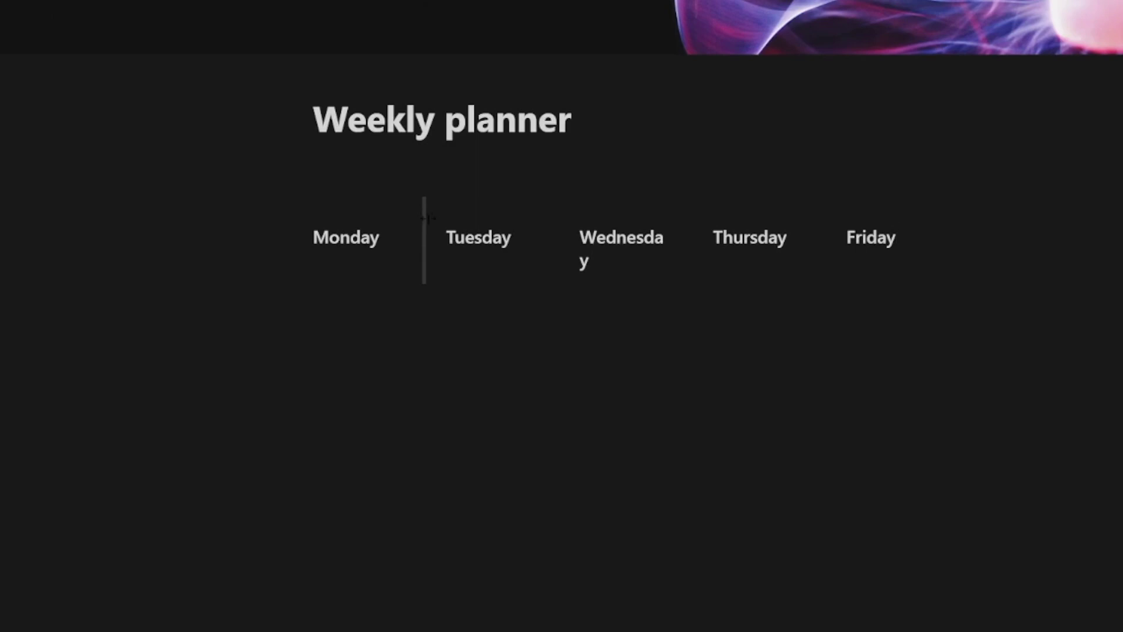
Widen the day columns by dragging the column layout's left edge out to the margin.
mouse_move(428, 218)
left_mouse_down()
mouse_move(492, 218)
mouse_move(367, 220)
mouse_move(424, 219)
left_mouse_up()
left_click_drag(294, 204, 91, 211)
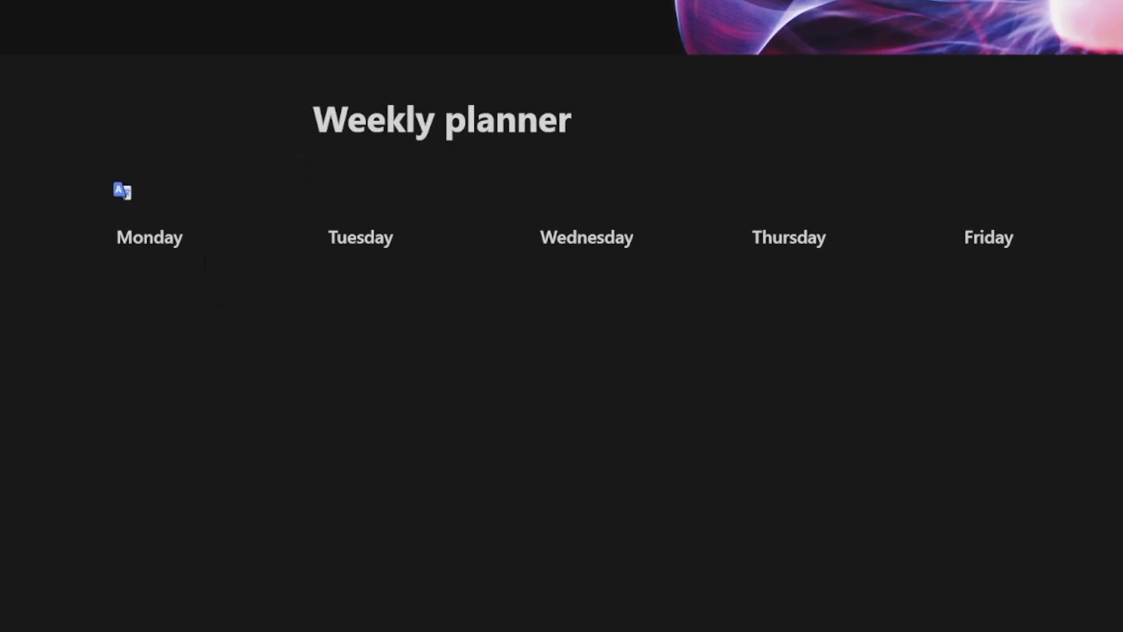
left_click(204, 243)
left_click_drag(201, 240, 117, 238)
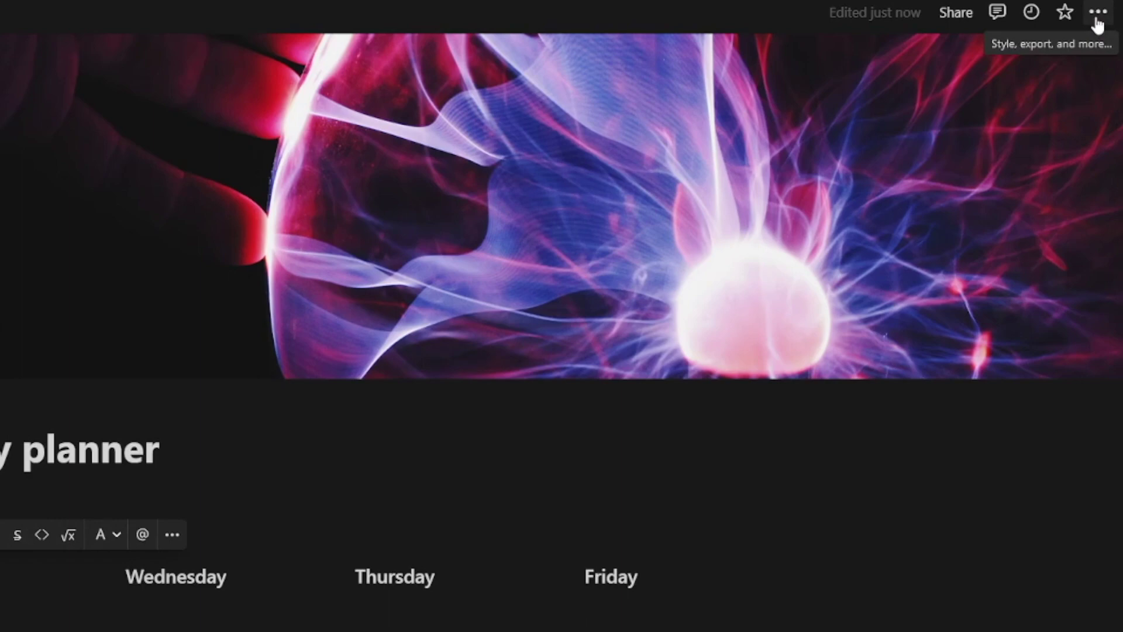
left_click(1098, 13)
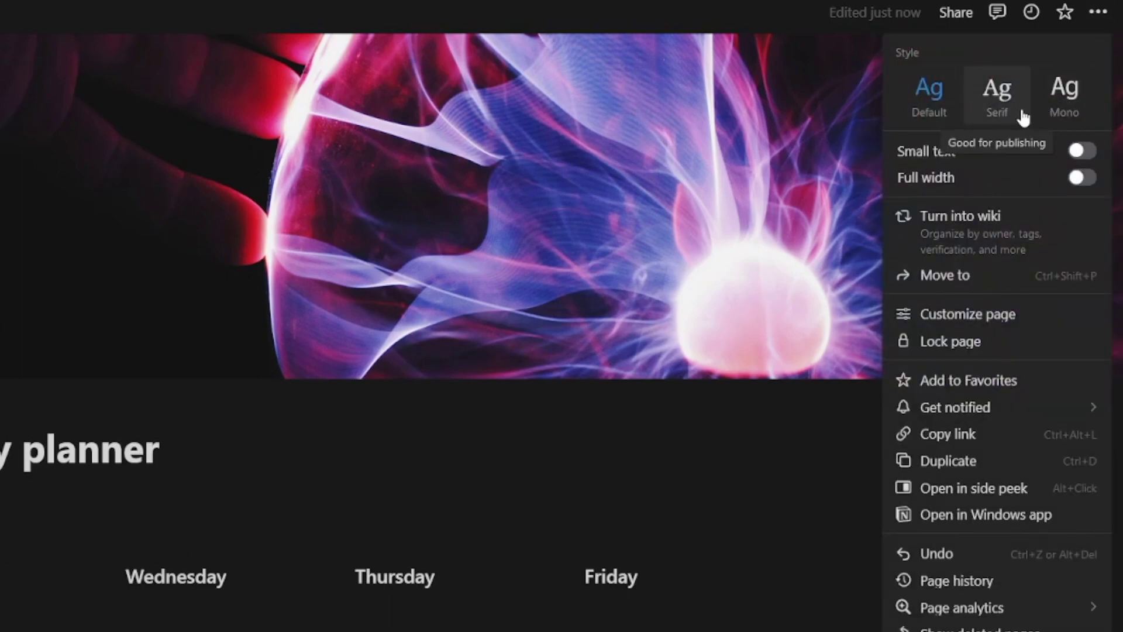
key("Escape")
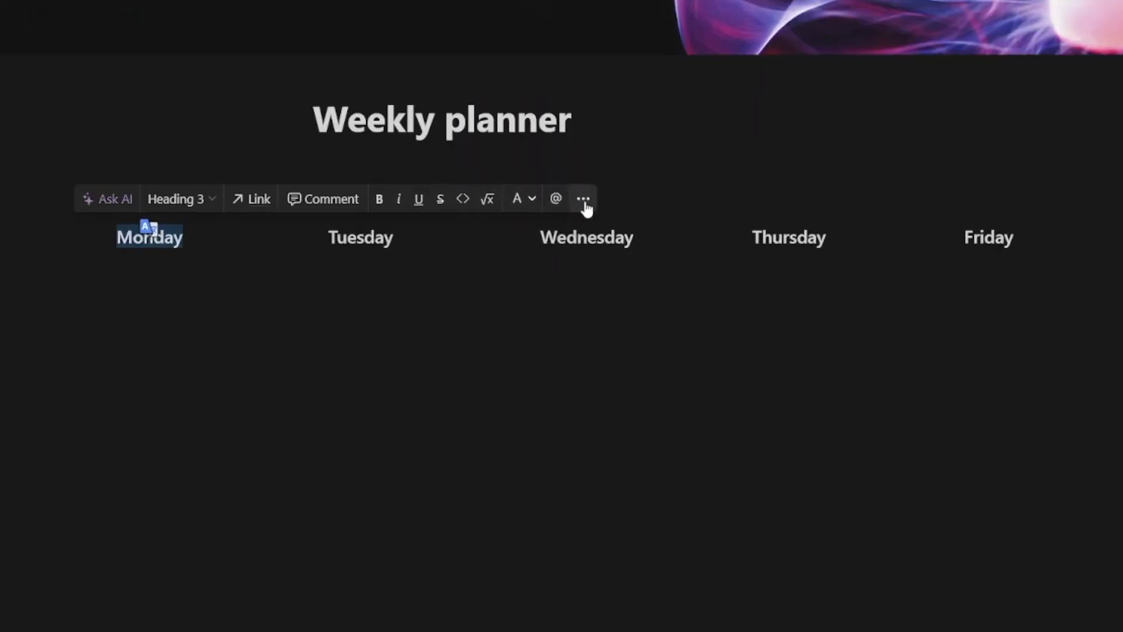
Give the Monday and Tuesday headings a yellow background.
left_click(583, 200)
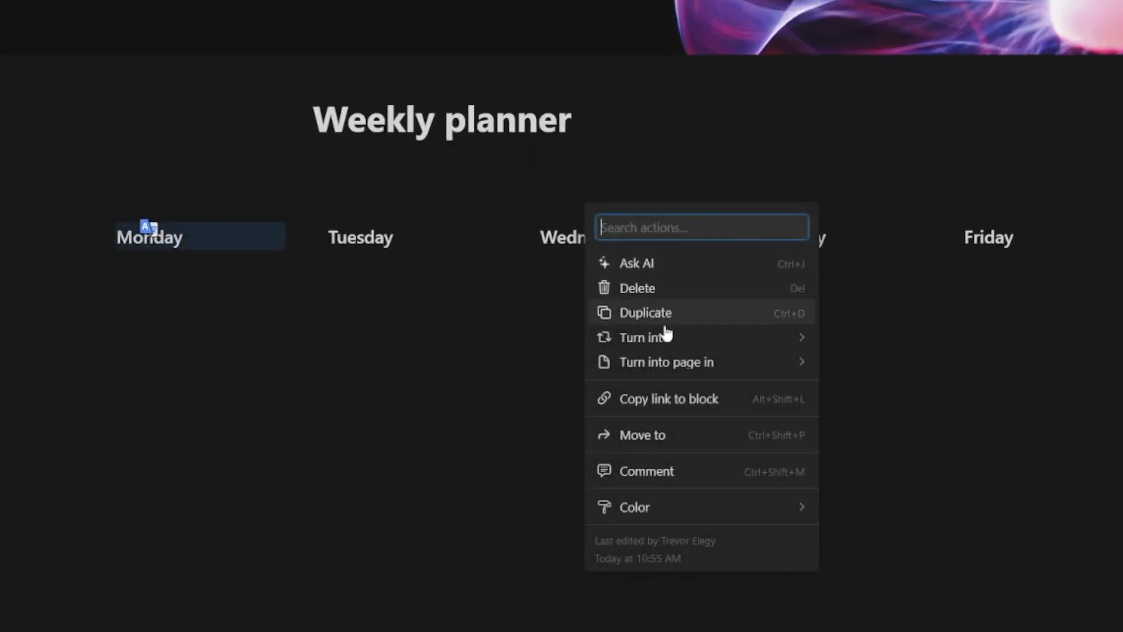
mouse_move(752, 514)
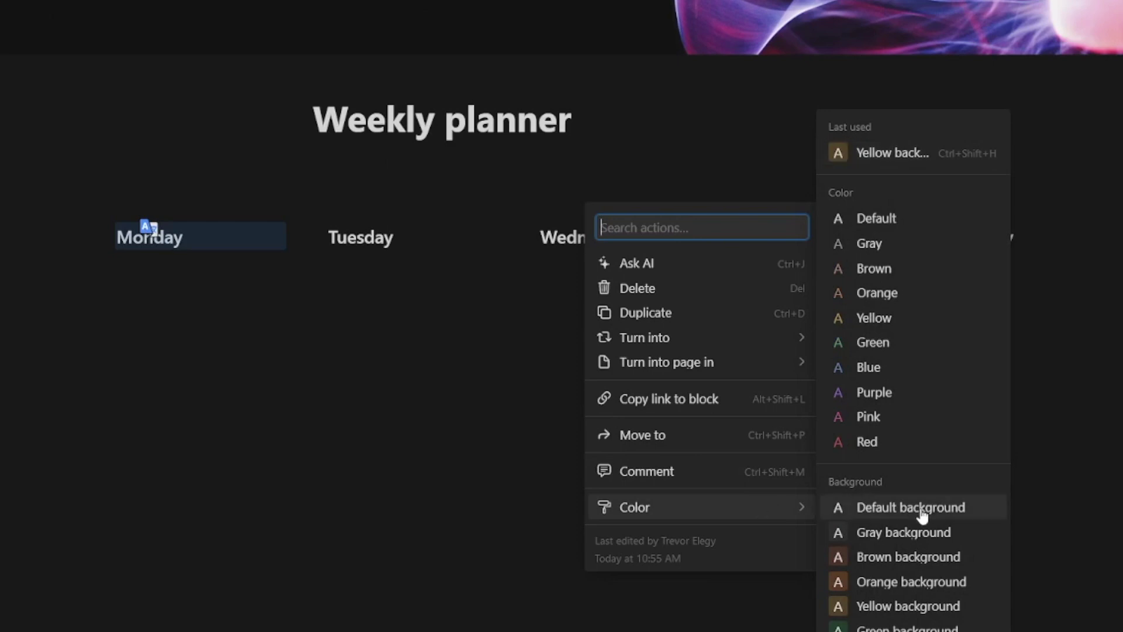
left_click(824, 157)
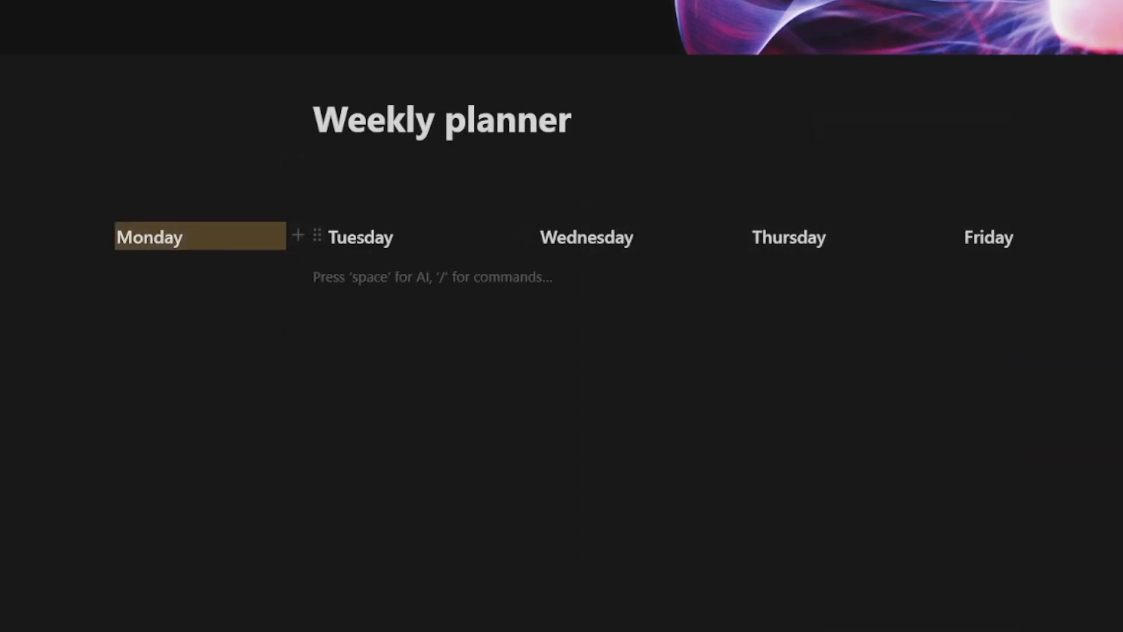
left_click_drag(392, 237, 328, 237)
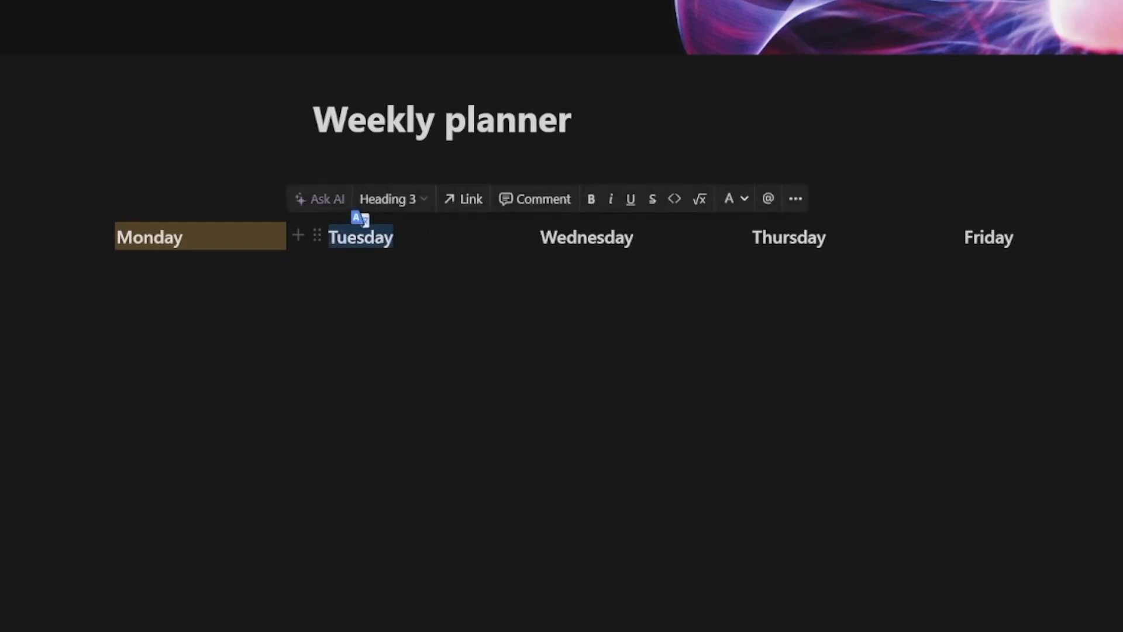
left_click(797, 199)
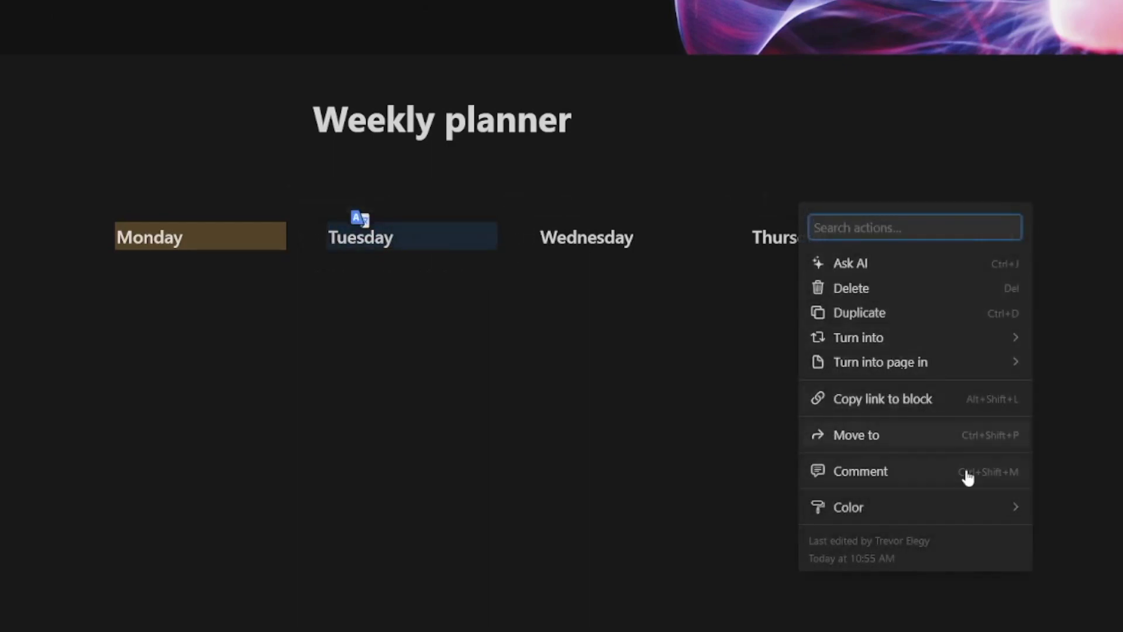
mouse_move(1002, 523)
left_click(1070, 153)
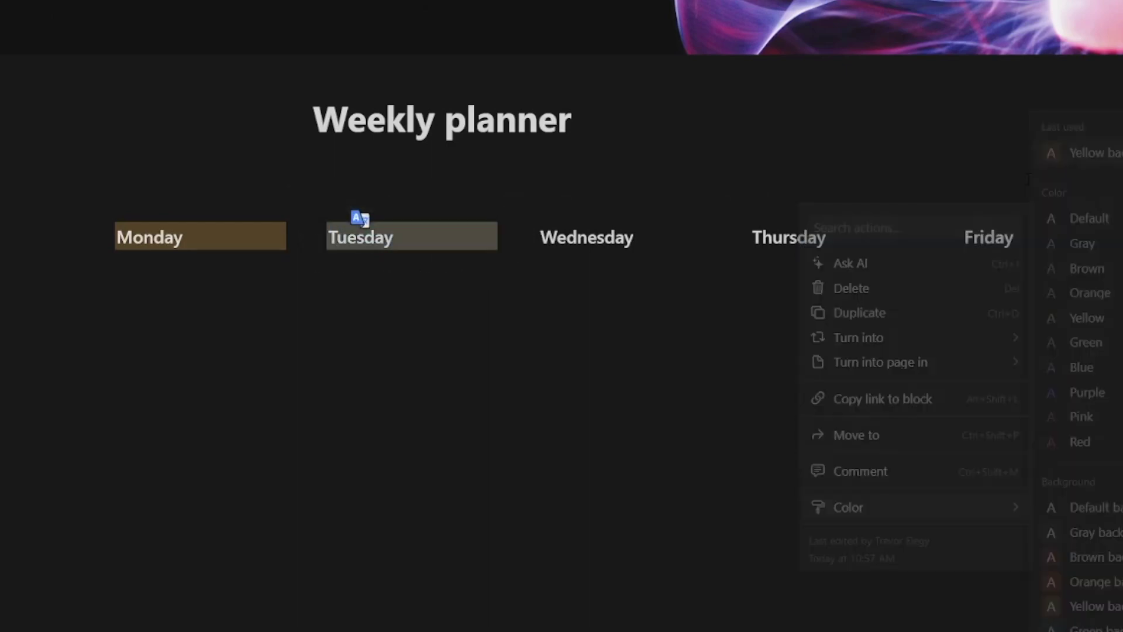
key("Down")
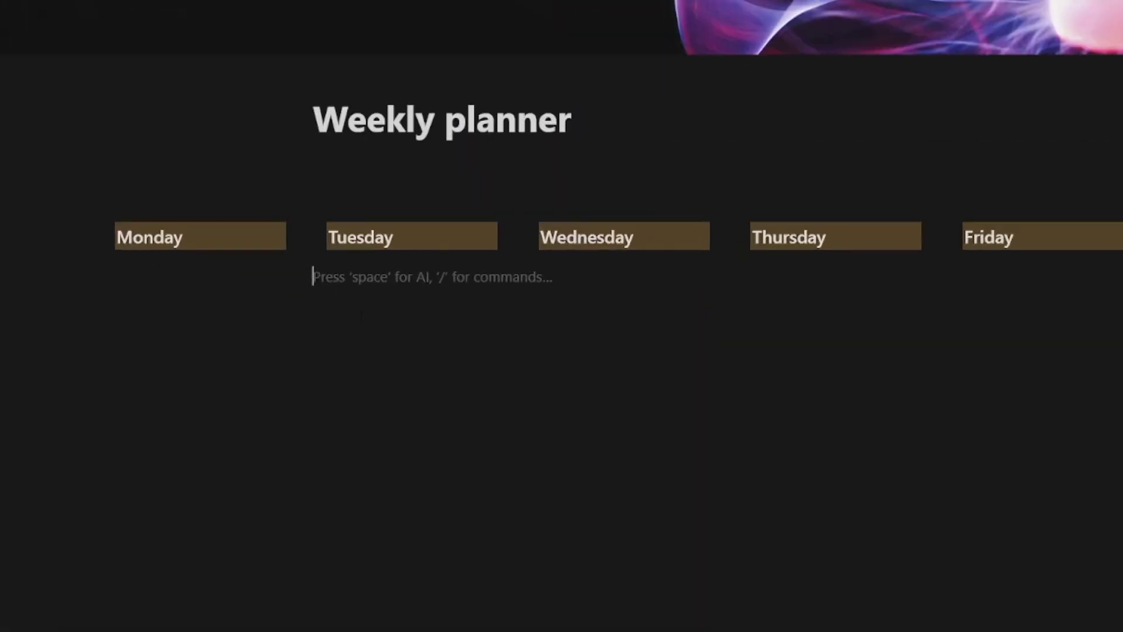
Add a to-do checkbox reading 'To do list' under the Monday heading.
type("/")
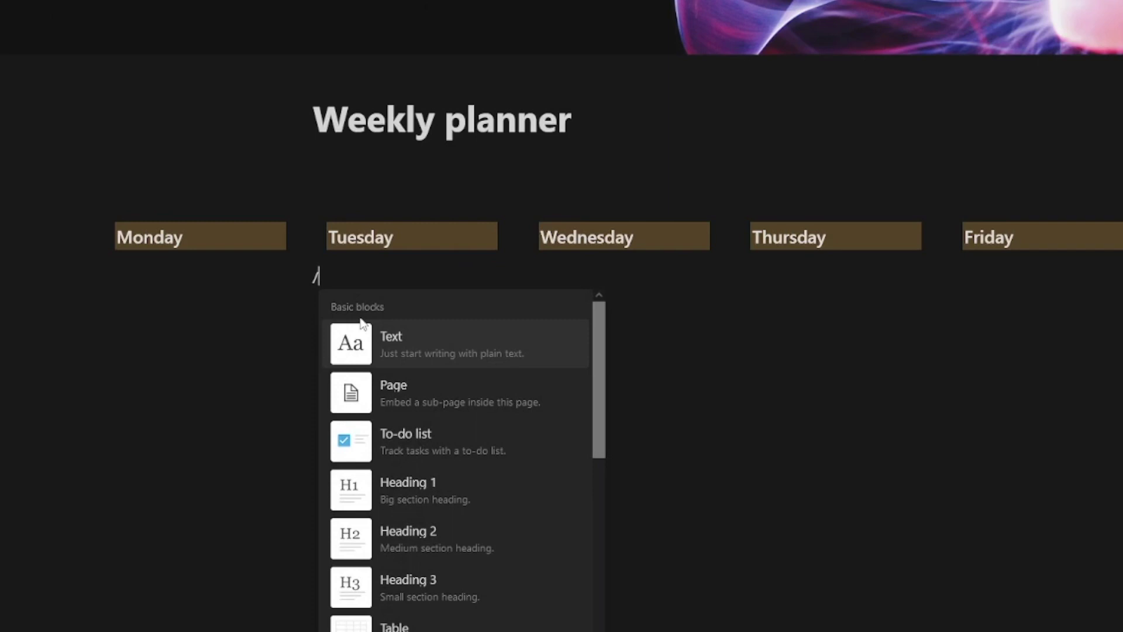
type("to")
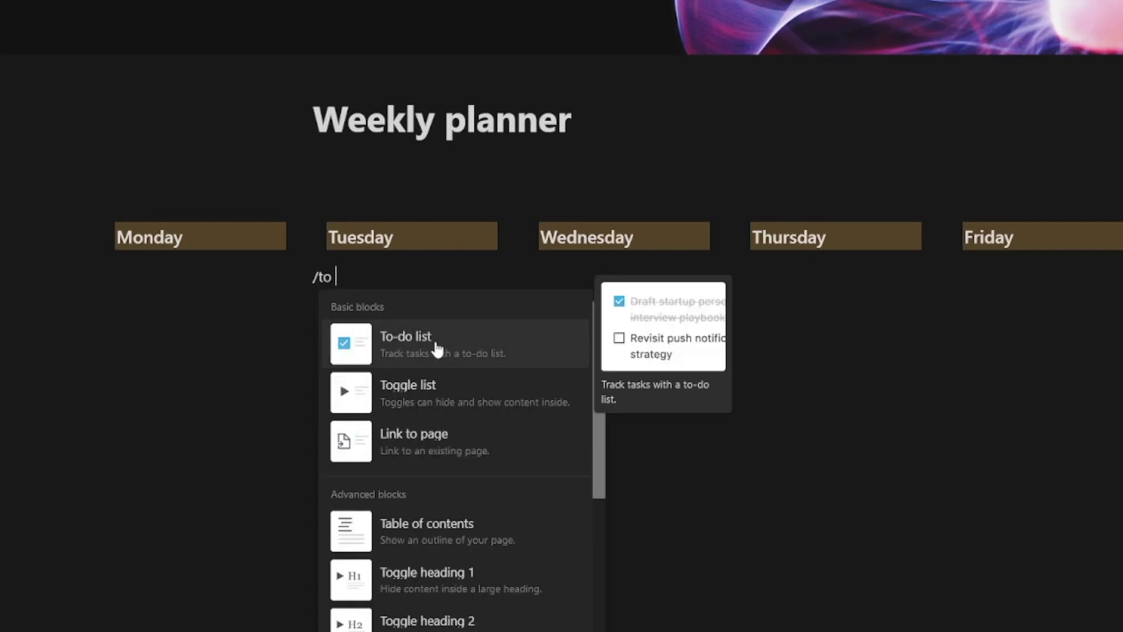
left_click(438, 357)
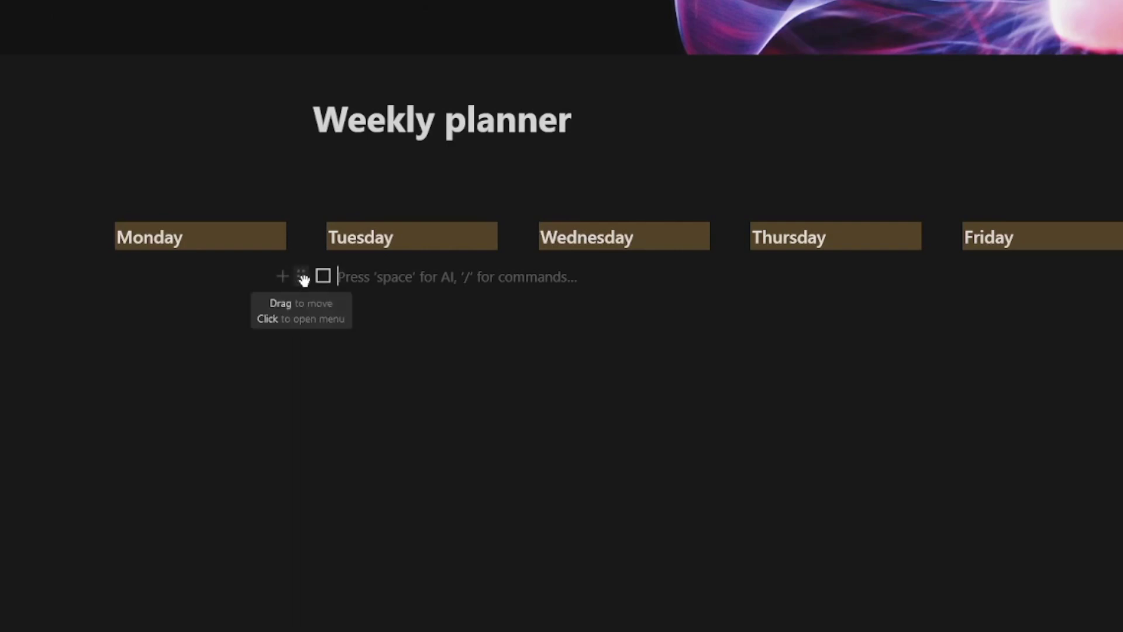
left_click_drag(303, 279, 304, 278)
key("ctrl+z")
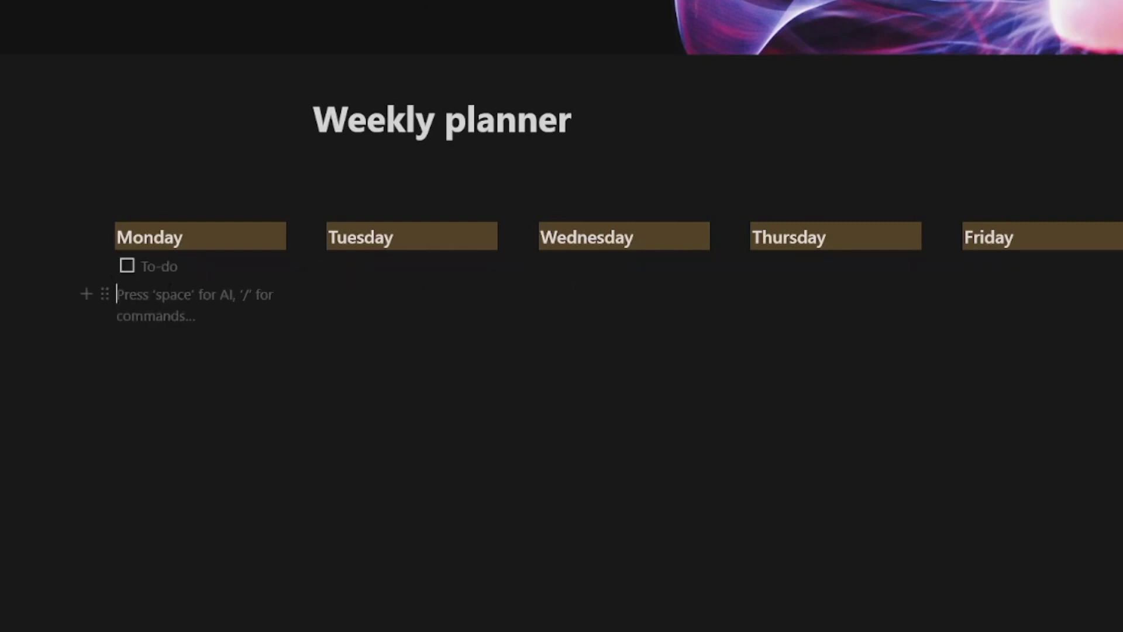
key("BackSpace")
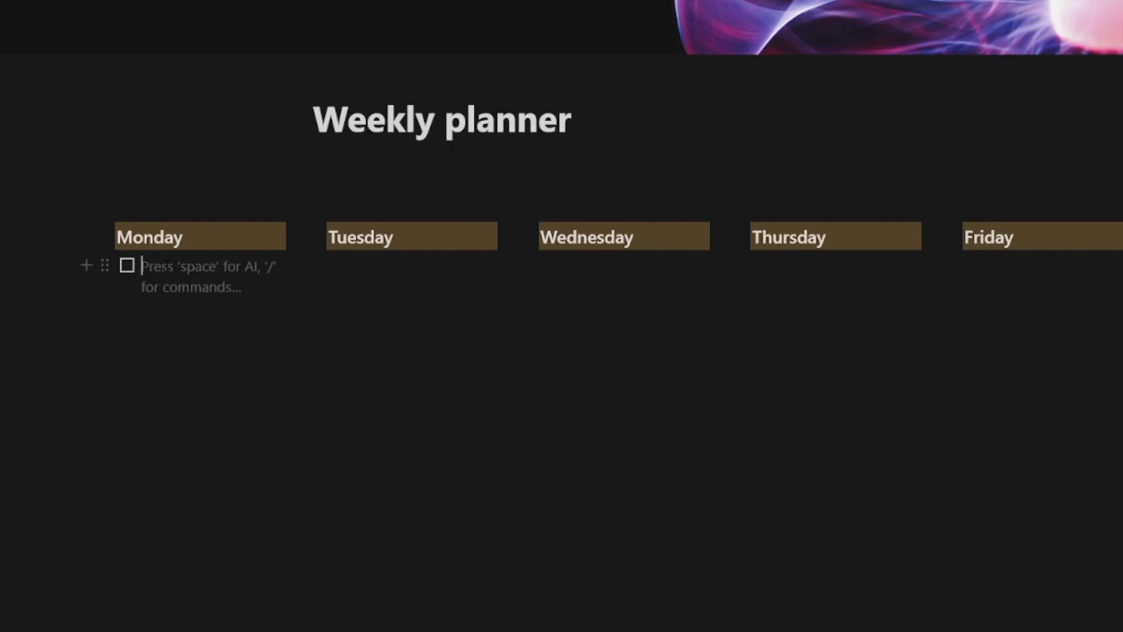
type("To do")
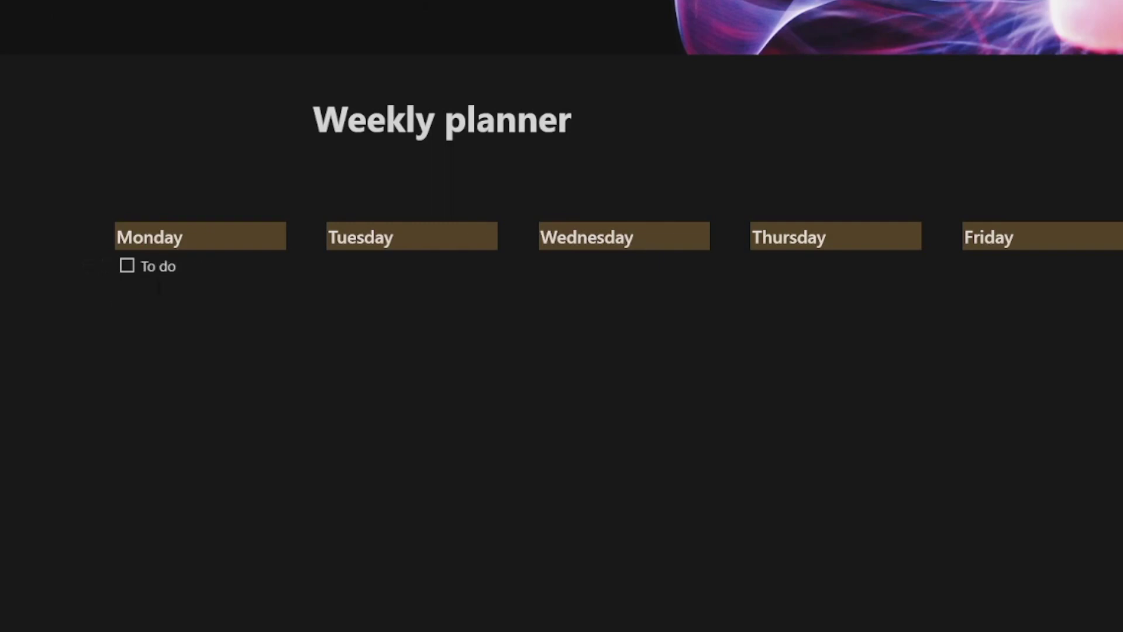
type(" list")
Duplicate the 'To do list' item via the block menu and Ctrl+D.
left_click(107, 266)
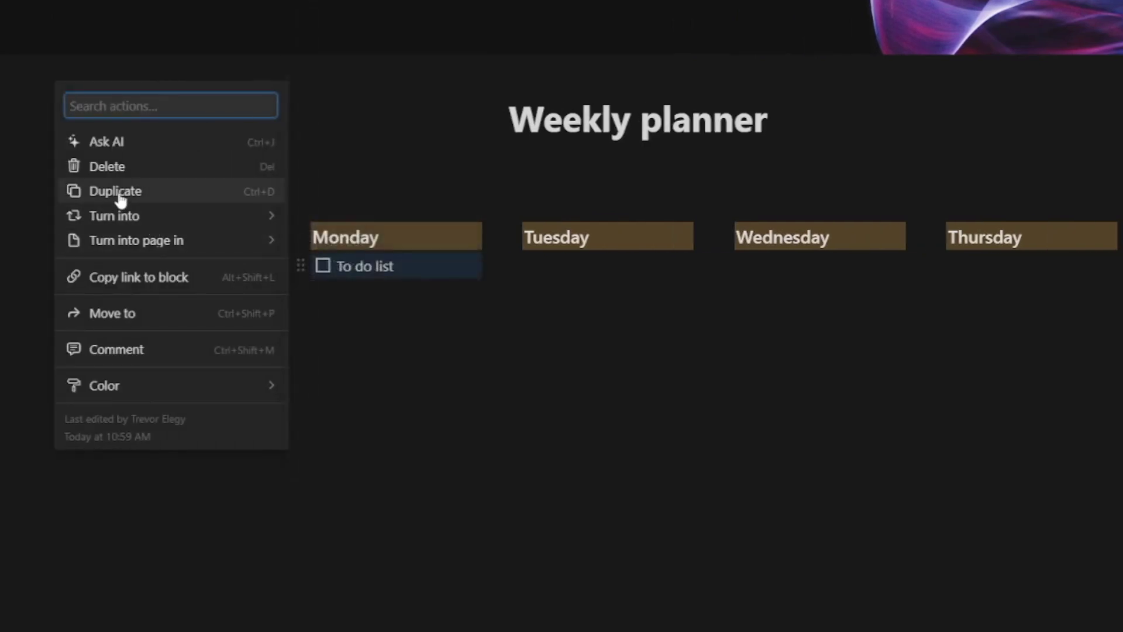
left_click(251, 201)
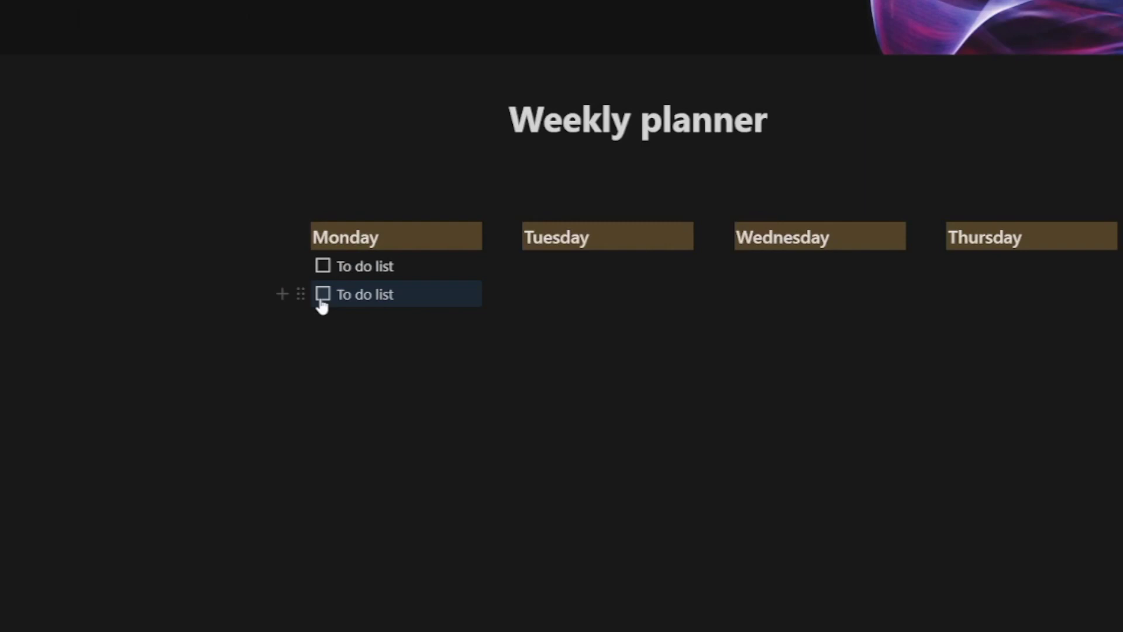
key("ctrl+d")
key("ctrl+d")
key("ctrl+d")
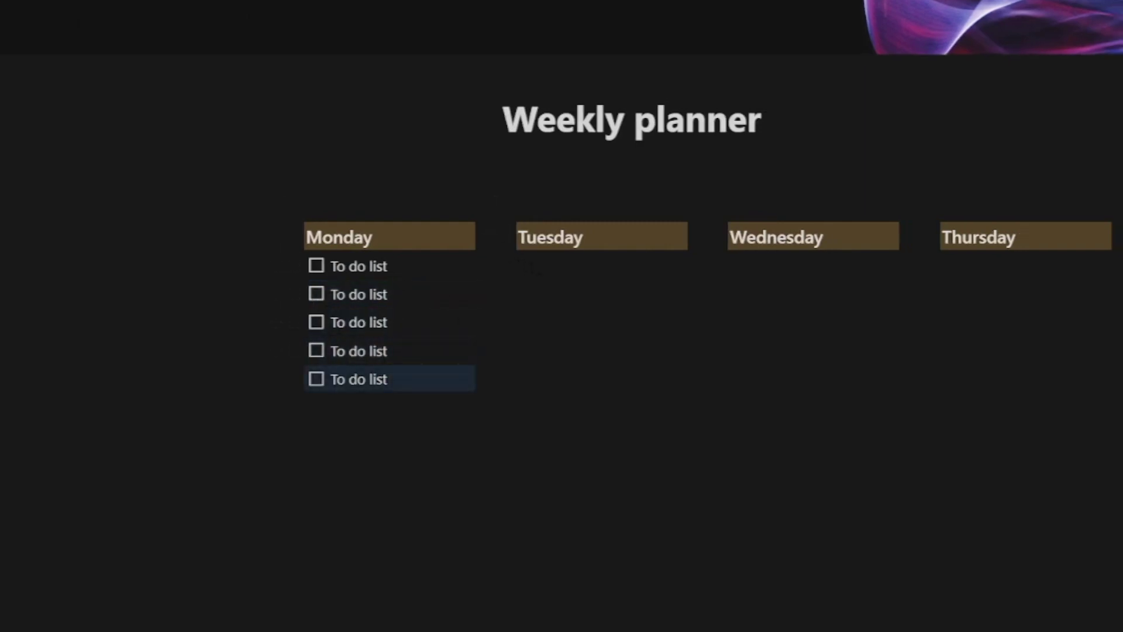
Turn Tuesday's empty block into a to-do list and add 'To do list' items.
left_click(520, 266)
type("/to")
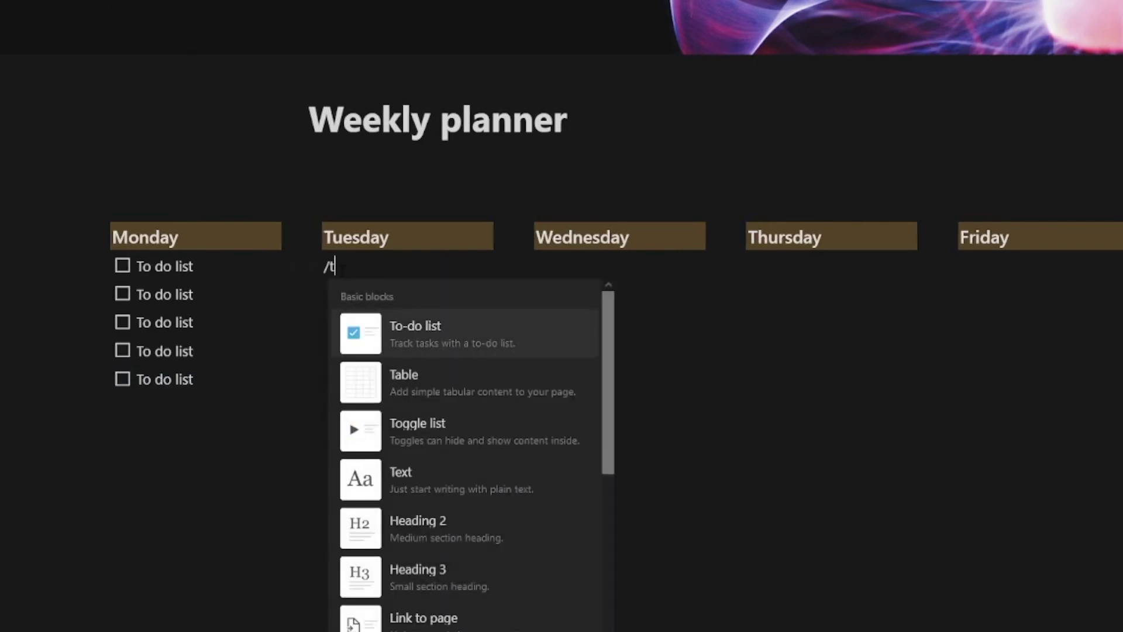
left_click(400, 318)
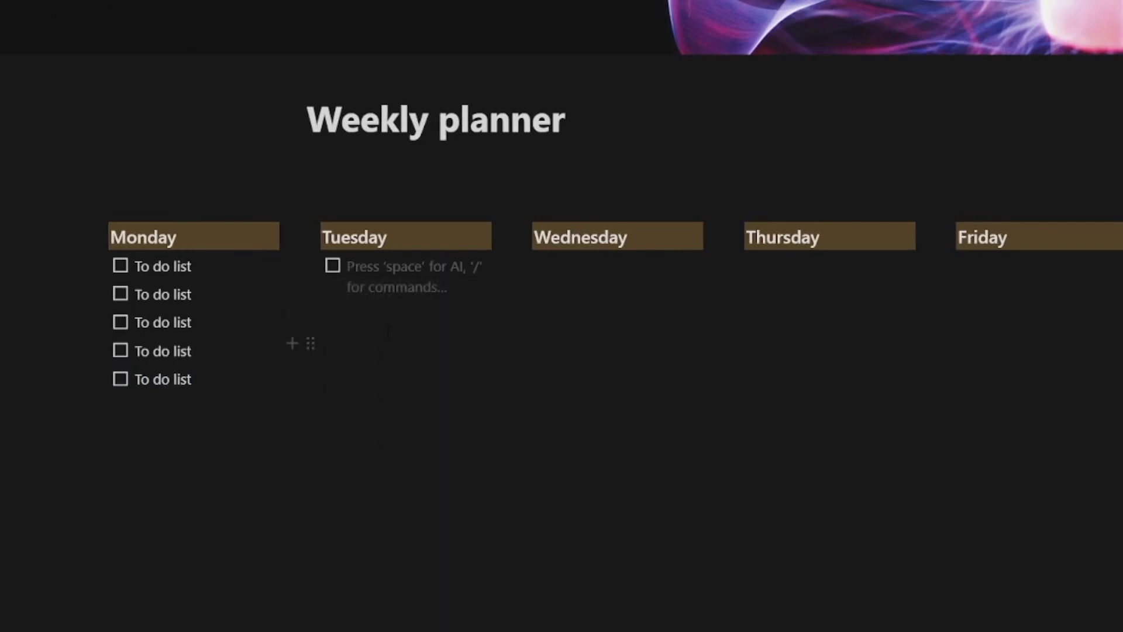
type("To do")
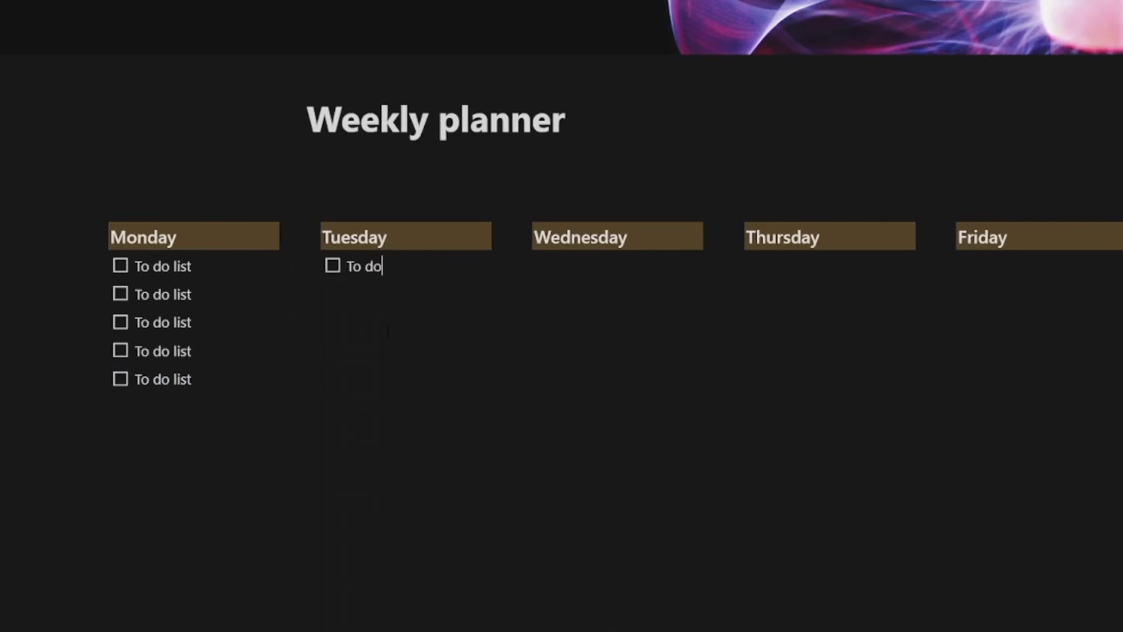
type(" list")
key("Return")
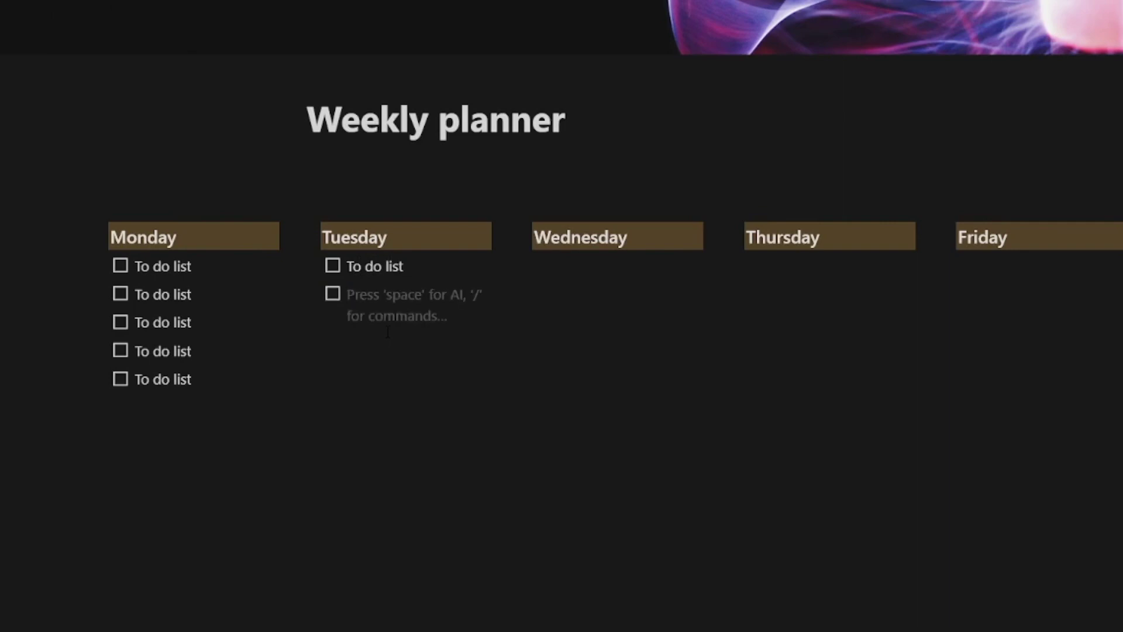
key("Return")
key("Return")
key("Return")
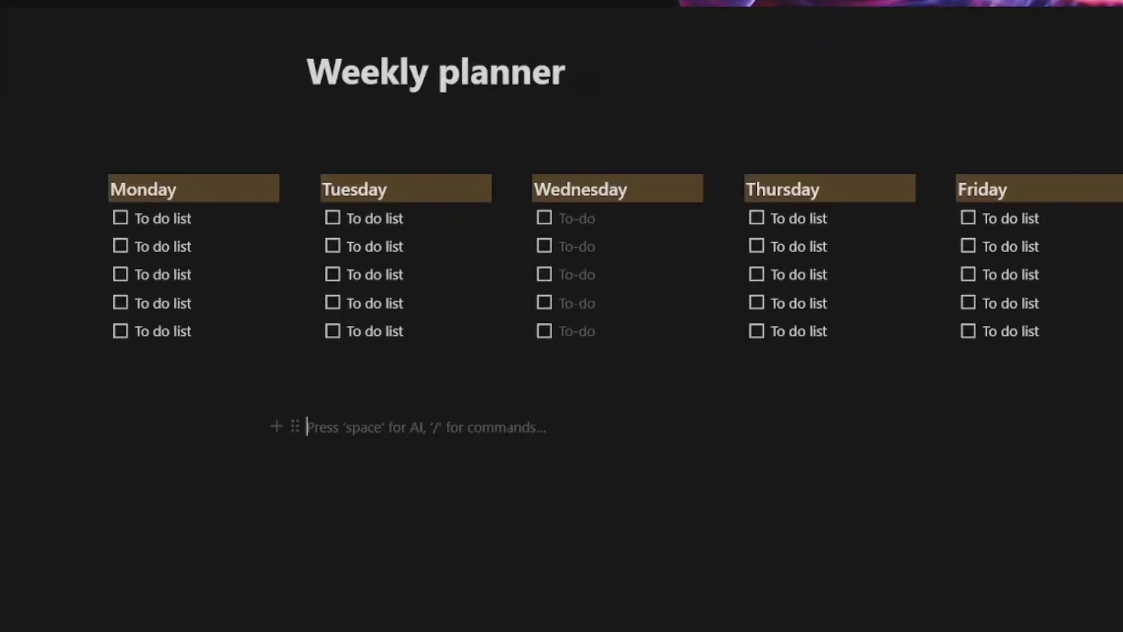
type("/")
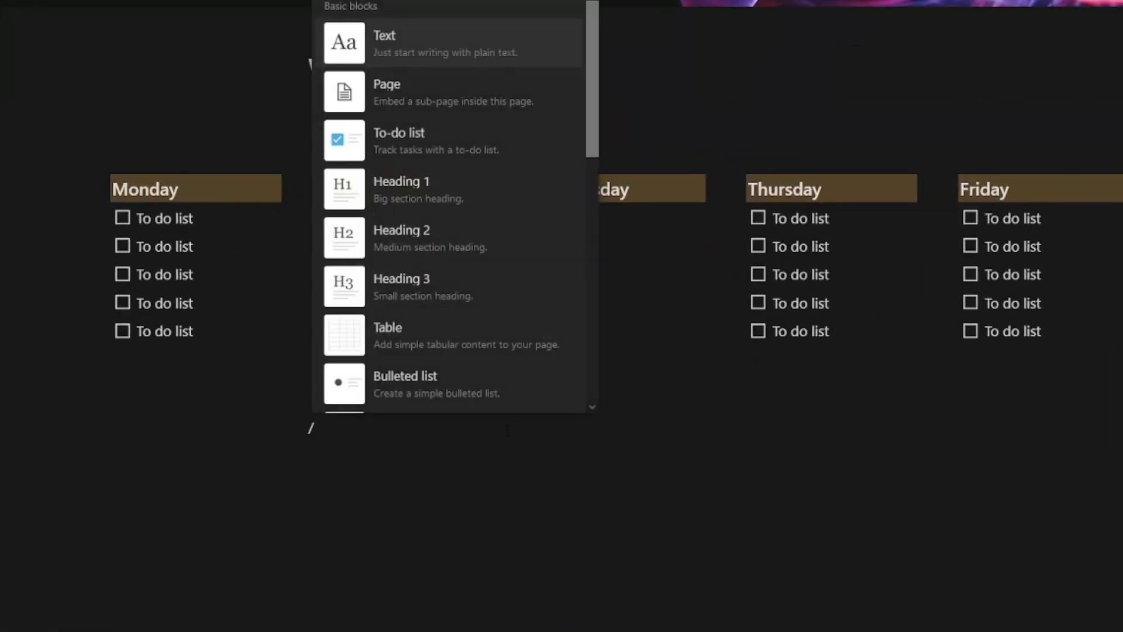
type("ima")
Insert an abstract colourful paint photo from Unsplash as an image block.
left_click(421, 394)
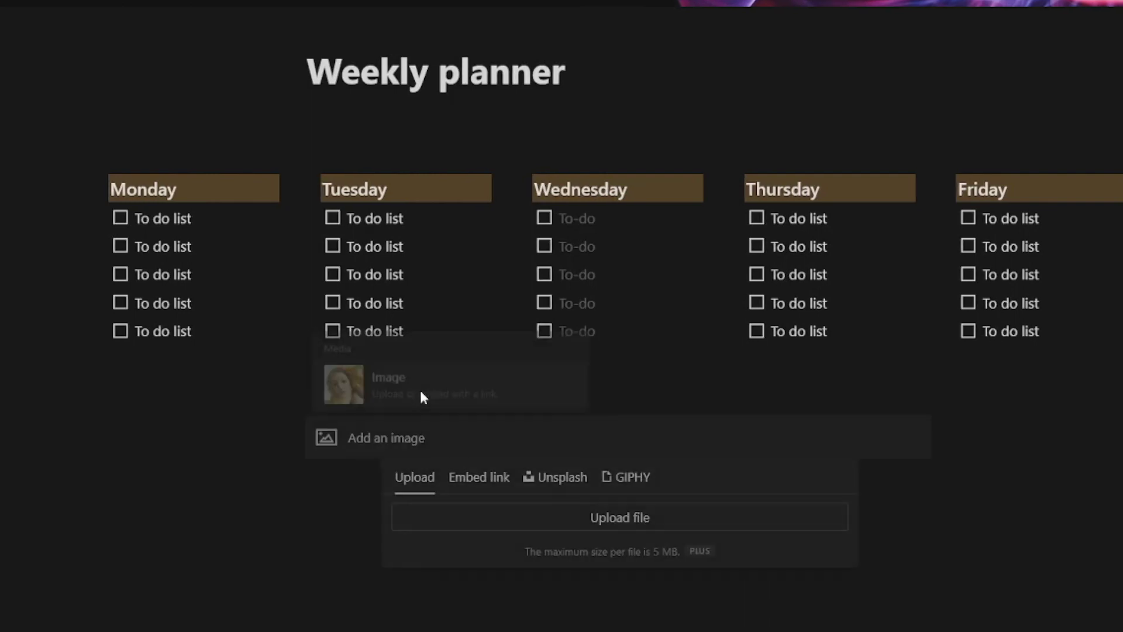
left_click(555, 477)
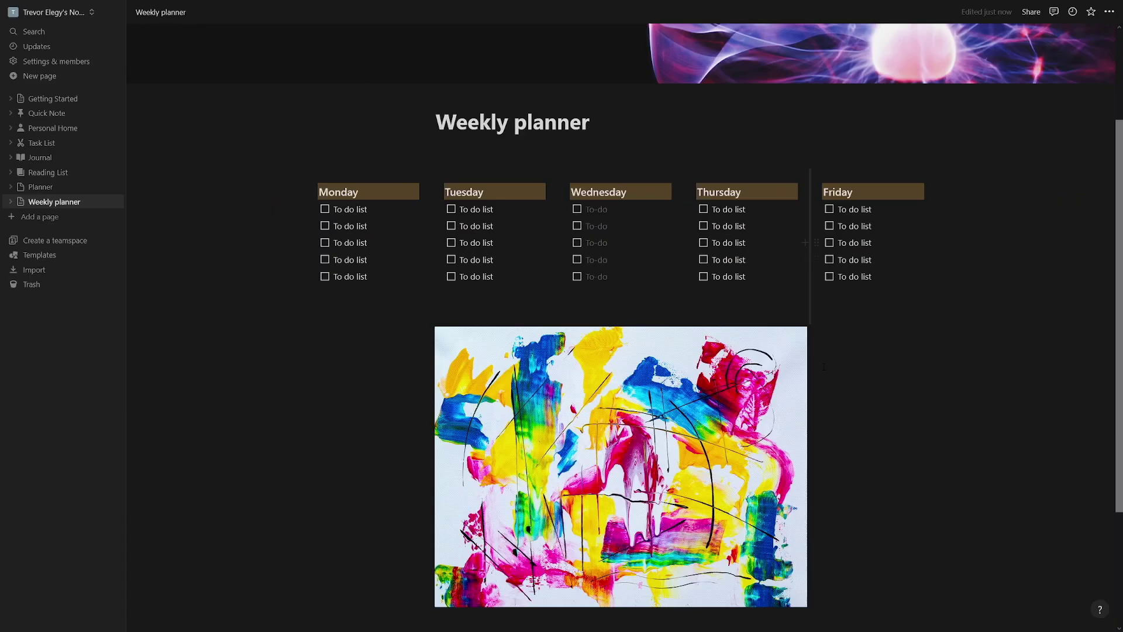
scroll(761, 266, "down", 3)
scroll(761, 266, "up", 3)
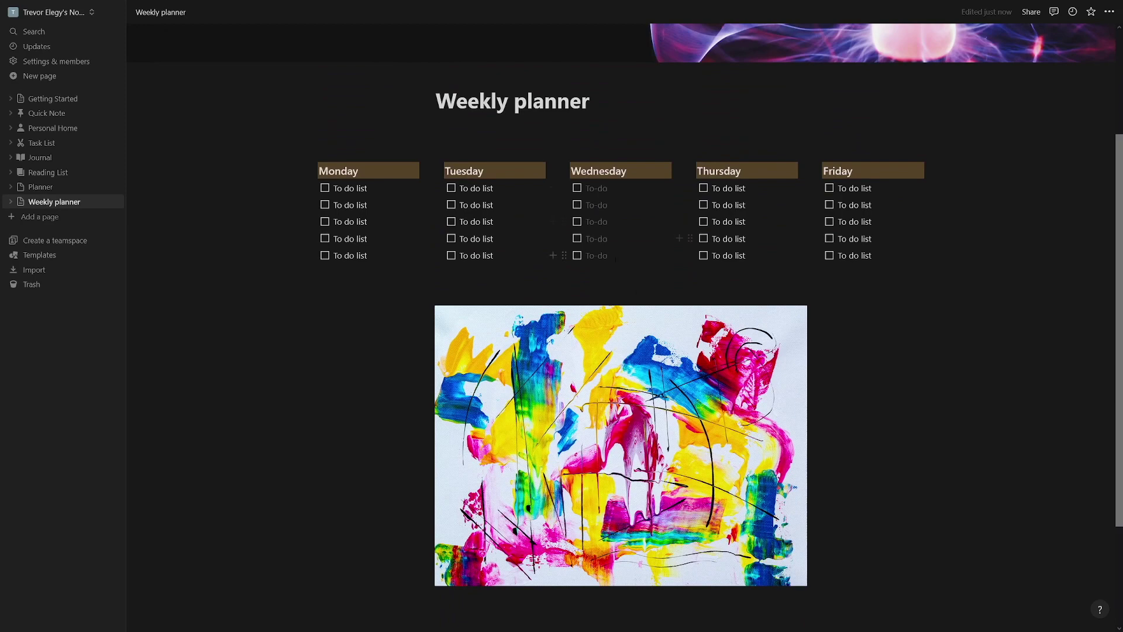
scroll(658, 329, "up", 3)
scroll(658, 329, "down", 5)
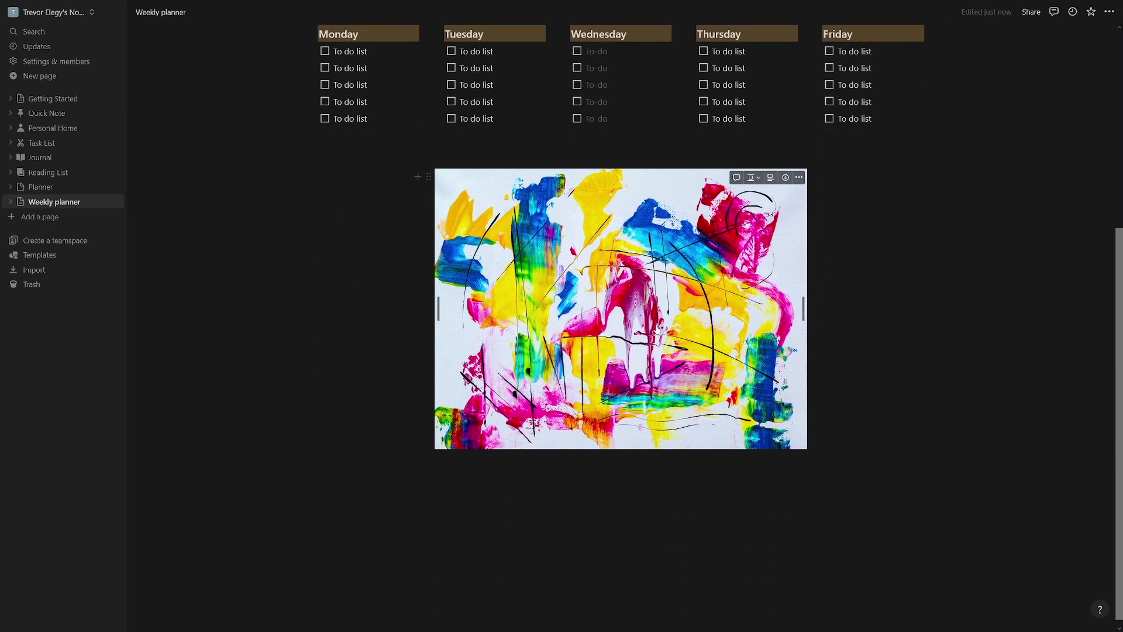
scroll(597, 325, "up", 1)
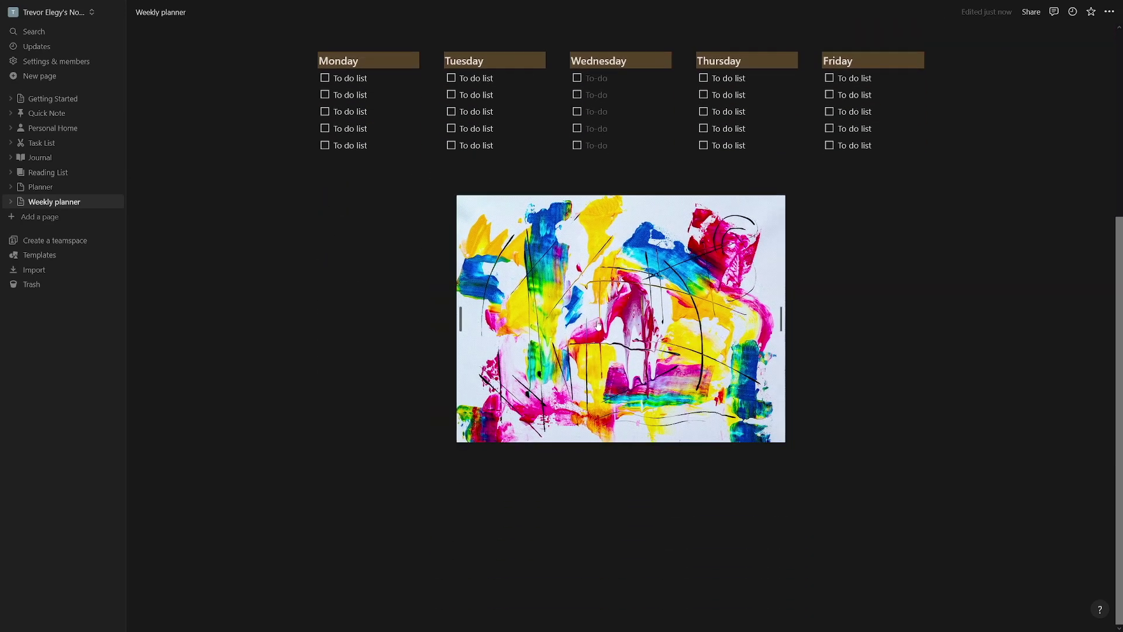
scroll(598, 325, "up", 4)
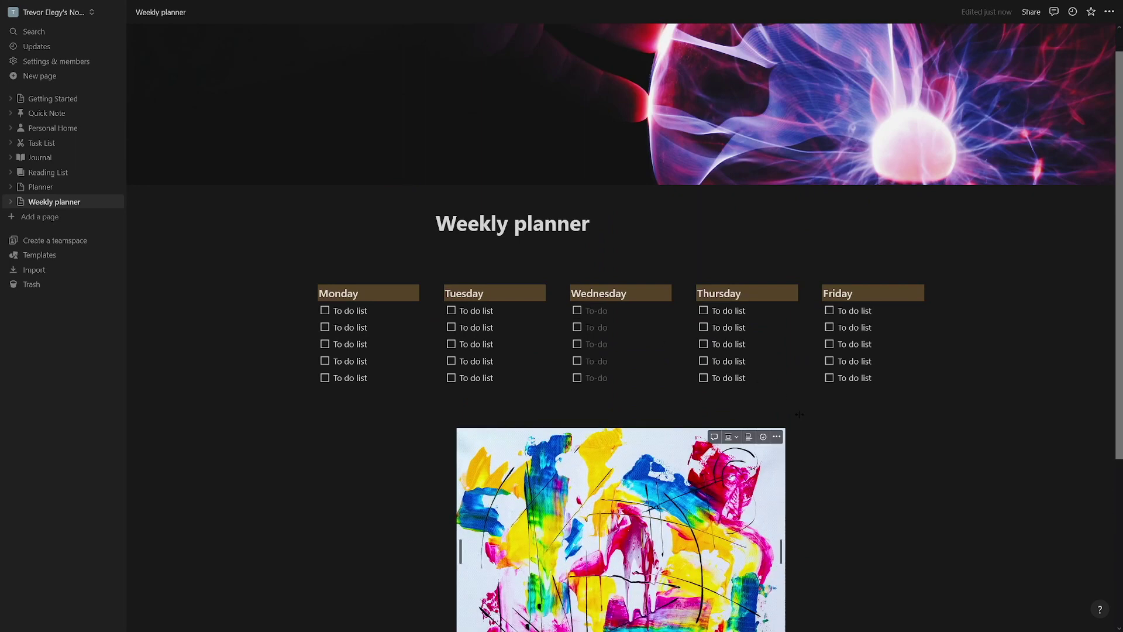
scroll(620, 445, "down", 3)
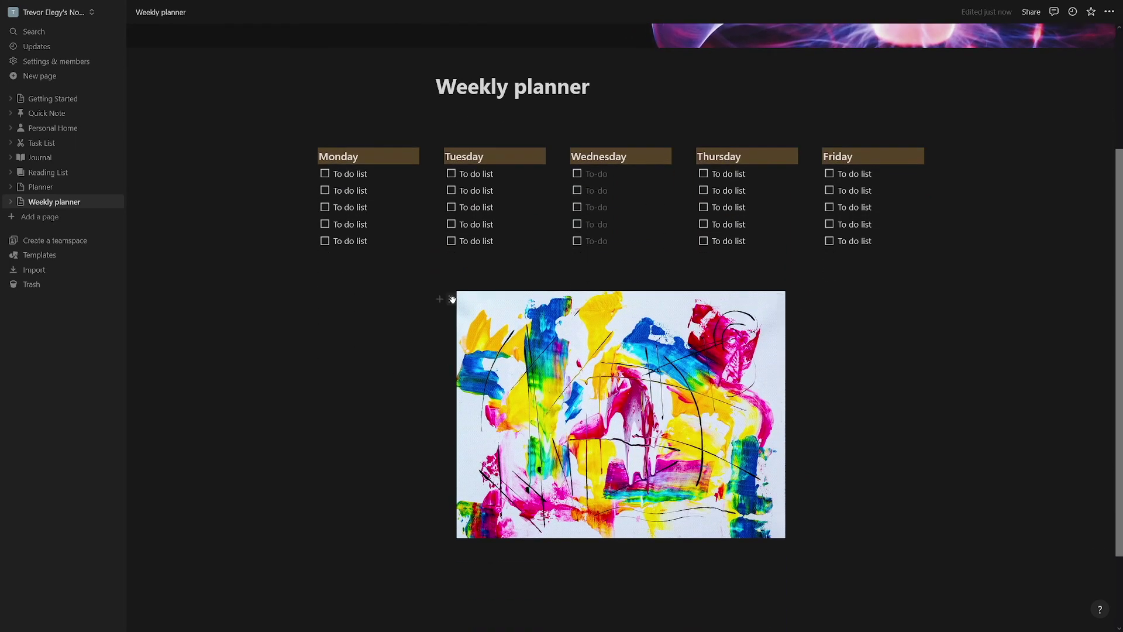
Move the image below Monday's to-do list and start an empty block beneath it.
left_click_drag(450, 299, 352, 150)
scroll(352, 150, "up", 3)
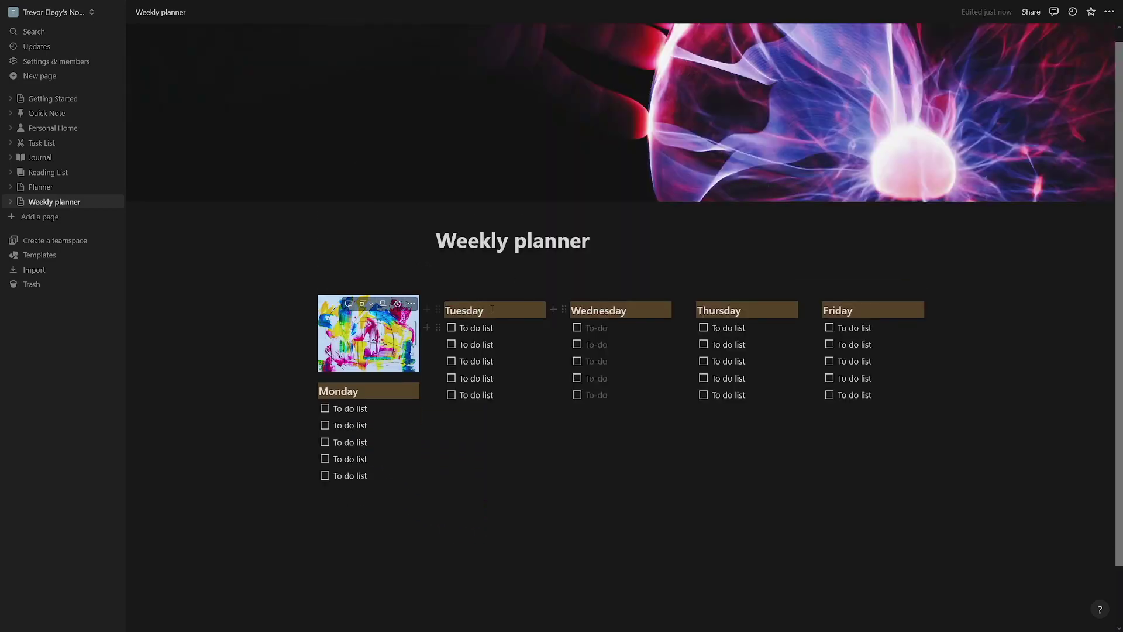
left_click_drag(314, 302, 317, 497)
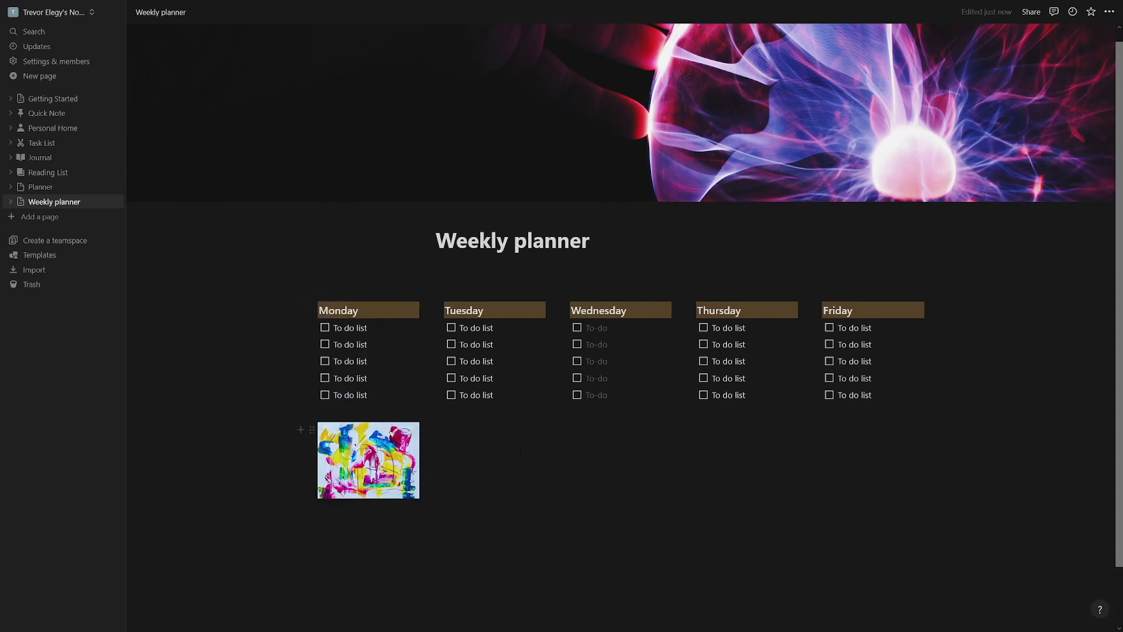
left_click(848, 522)
scroll(848, 523, "down", 2)
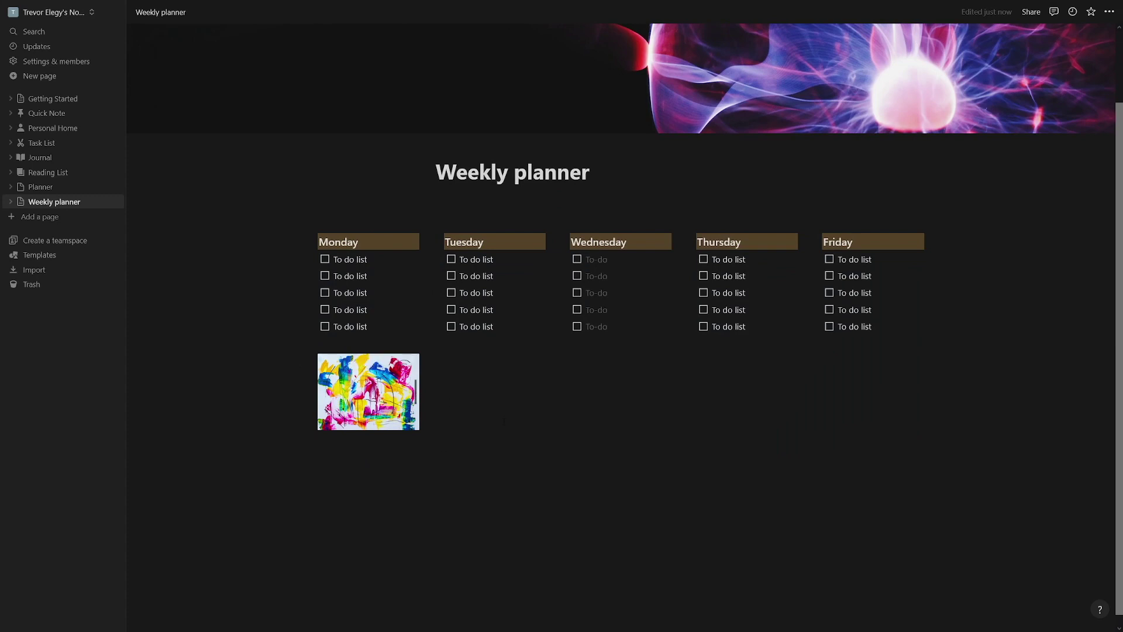
mouse_move(369, 392)
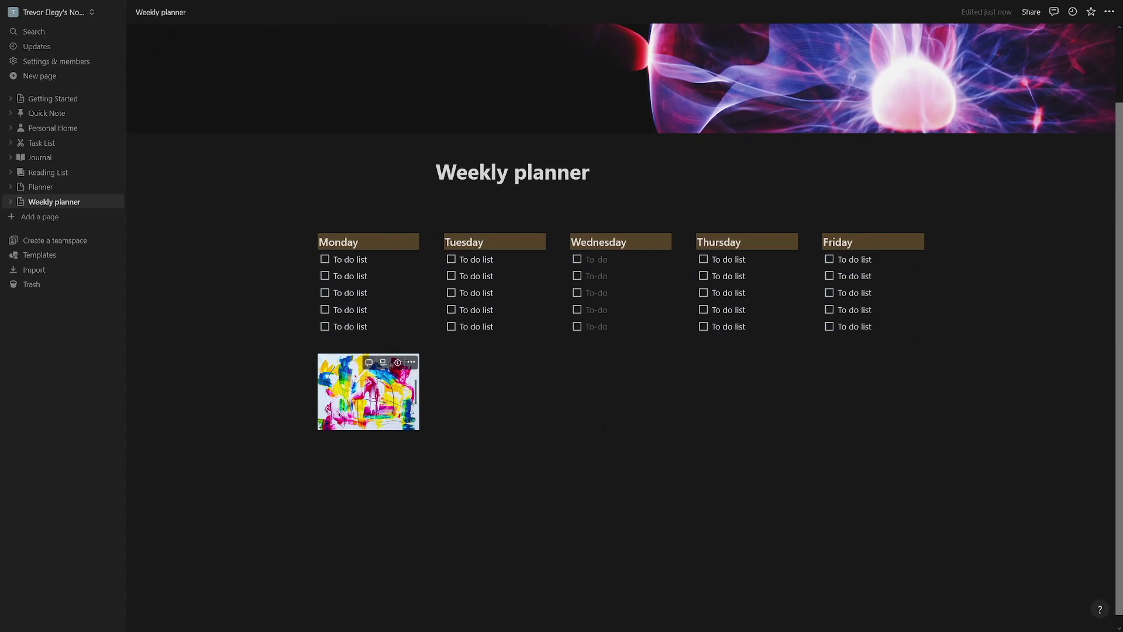
scroll(603, 429, "down", 1)
left_click(604, 429)
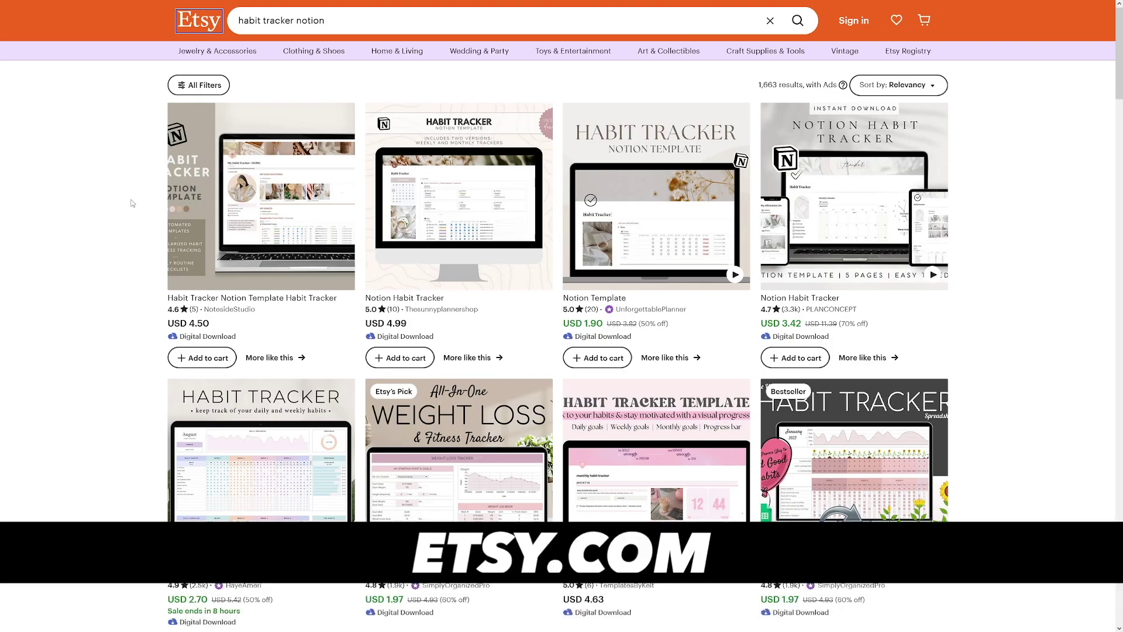
Browse Etsy's 'habit tracker notion' listings of paid Notion habit tracker templates.
scroll(133, 203, "down", 5)
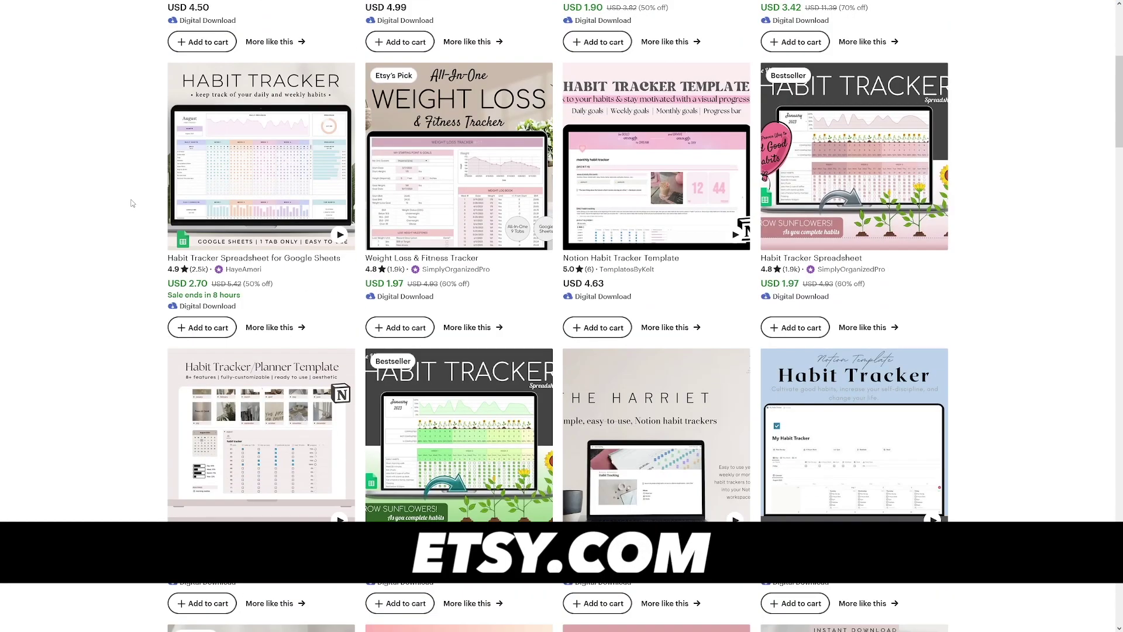
scroll(132, 203, "up", 6)
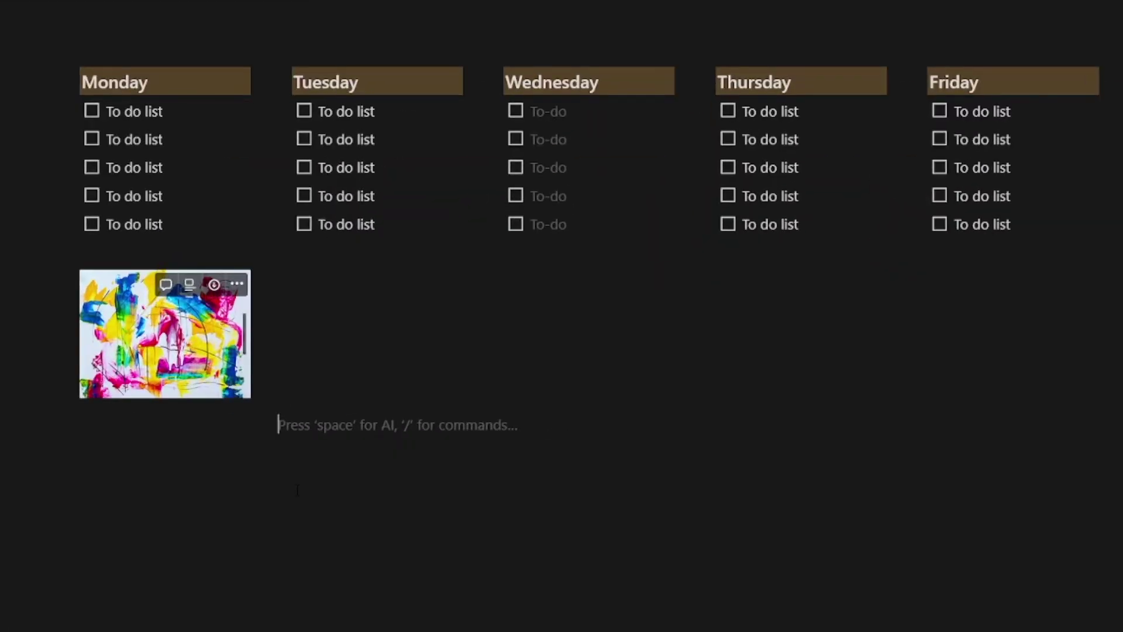
Insert a table view with /table and back it with a new database below the image.
type("/")
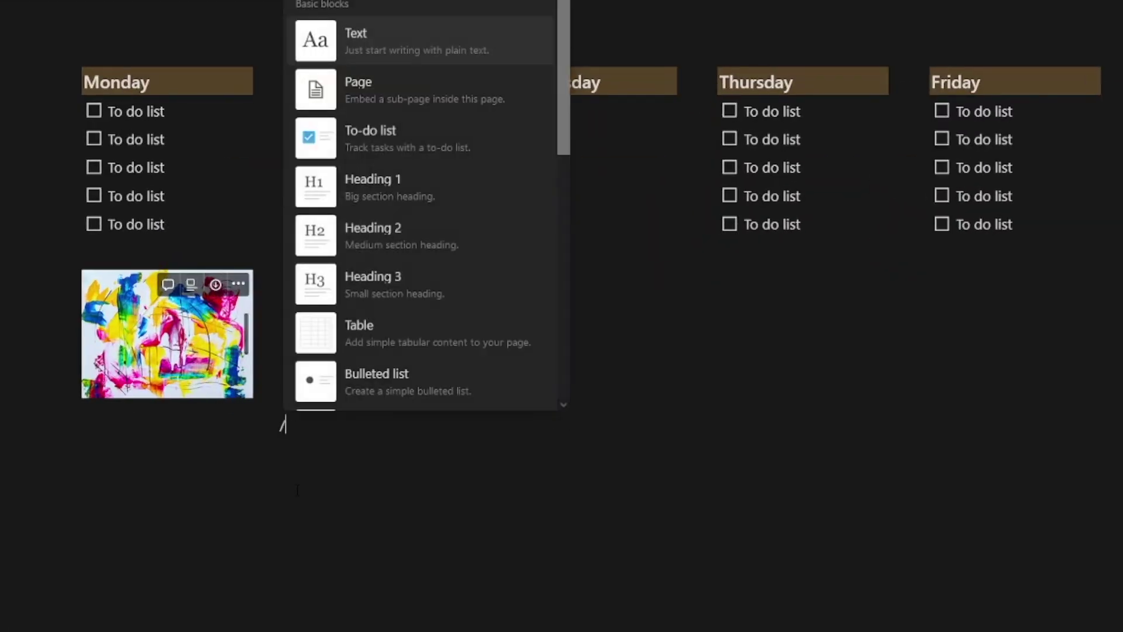
type("tabe")
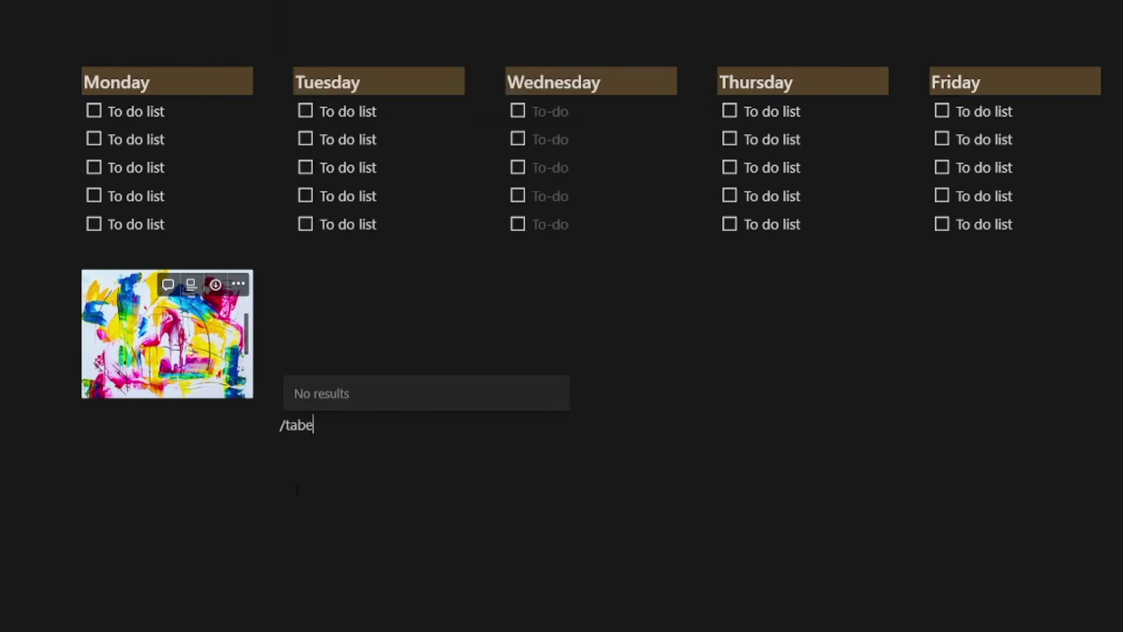
key("BackSpace")
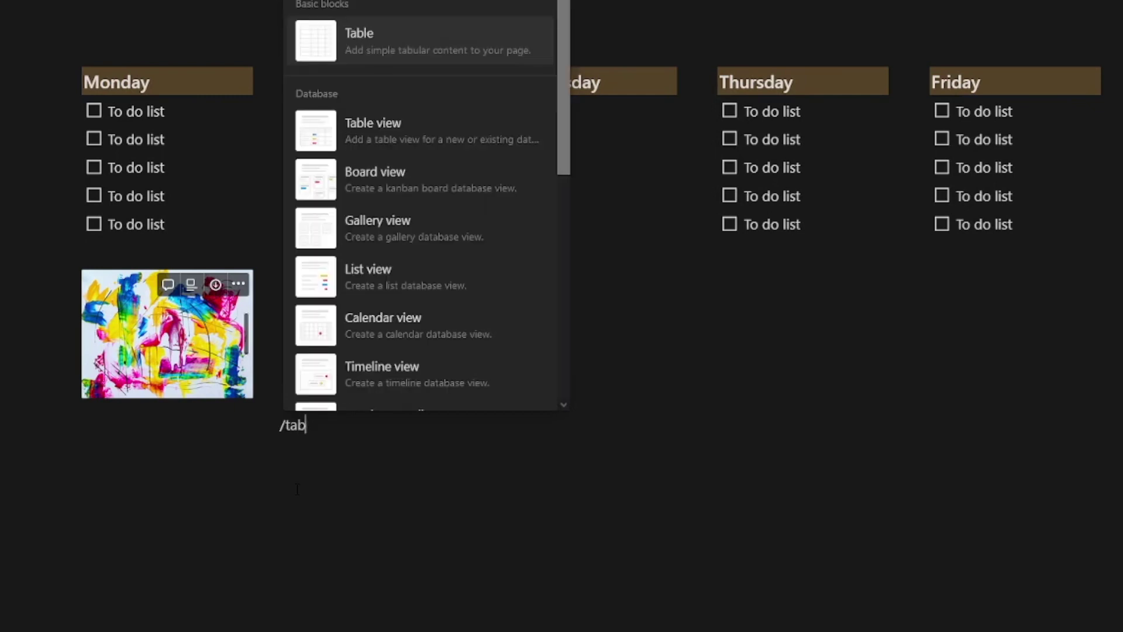
mouse_move(403, 133)
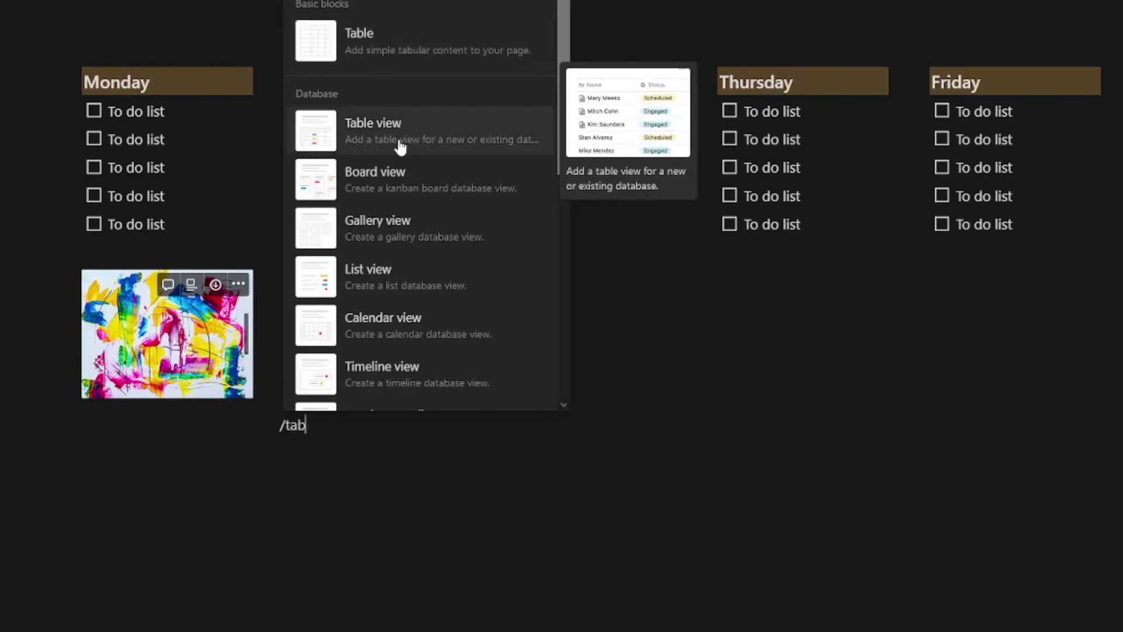
left_click(401, 141)
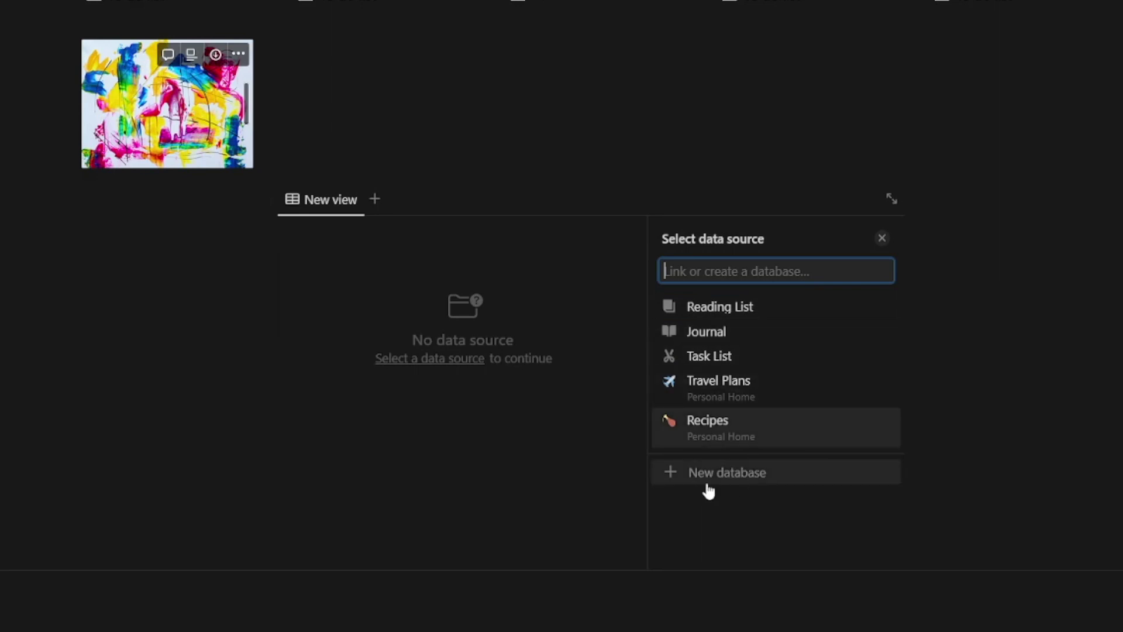
left_click(735, 479)
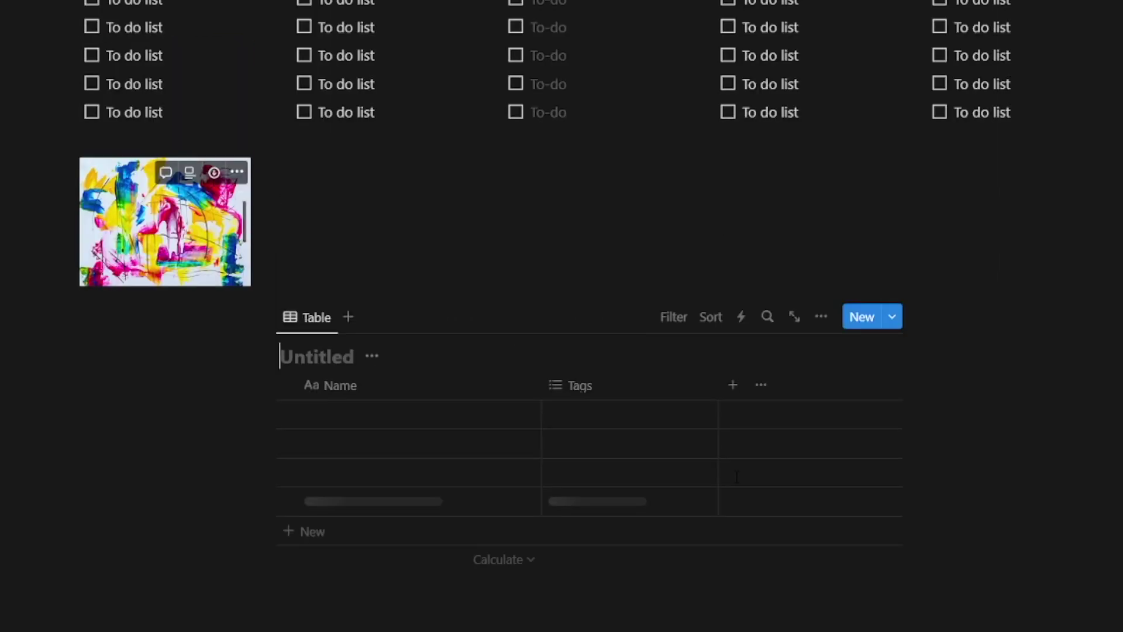
Title the table 'Habit tracker' and enter the rows Read book, Take vitamins and Exercise.
type("Habit tracker")
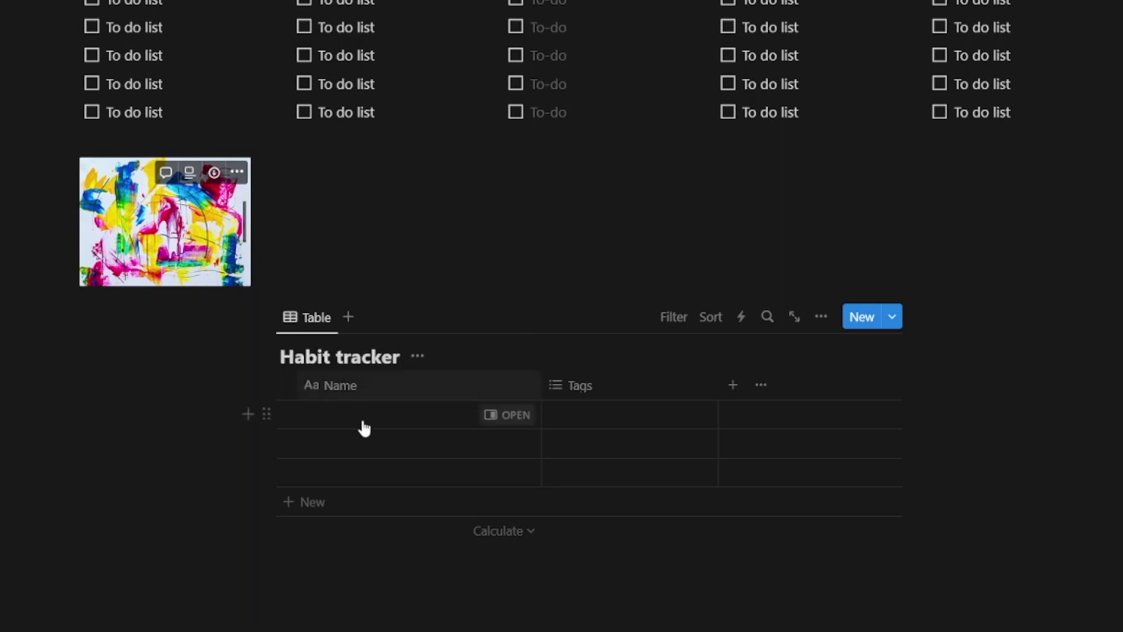
left_click(306, 412)
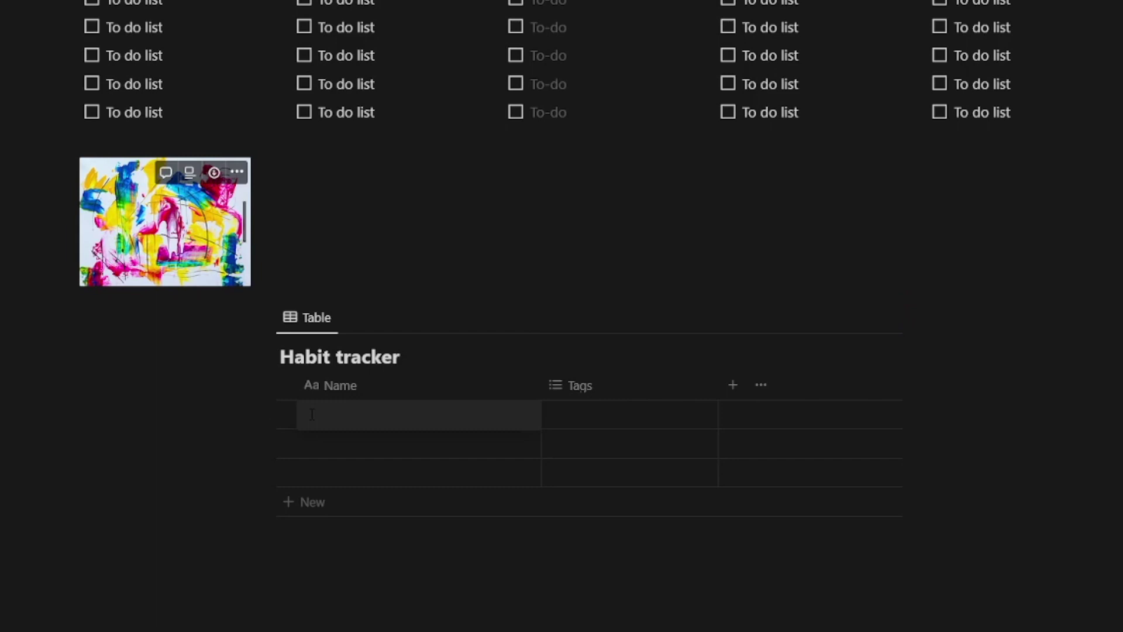
type("Read book")
key("Return")
type("Take")
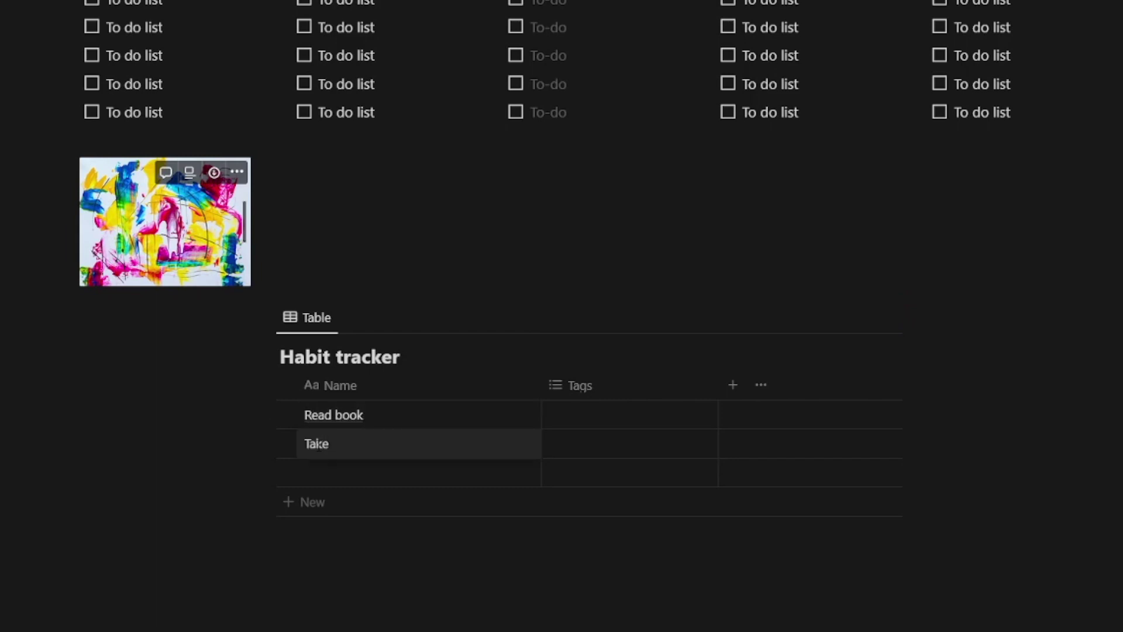
type(" vitamins")
key("Return")
type("E")
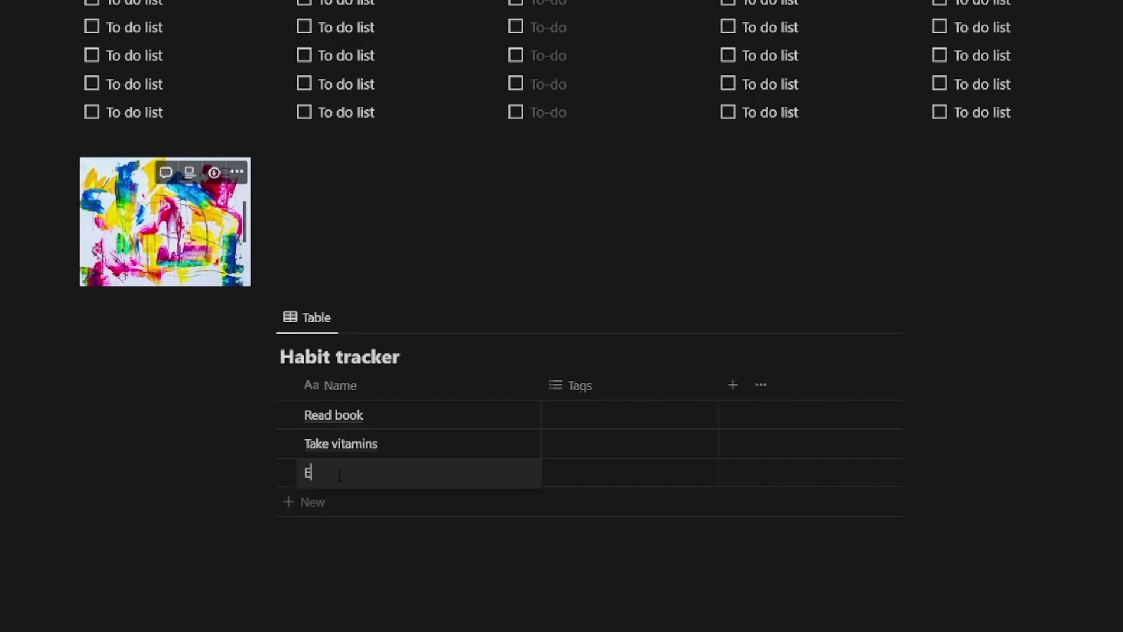
type("xercise")
key("Escape")
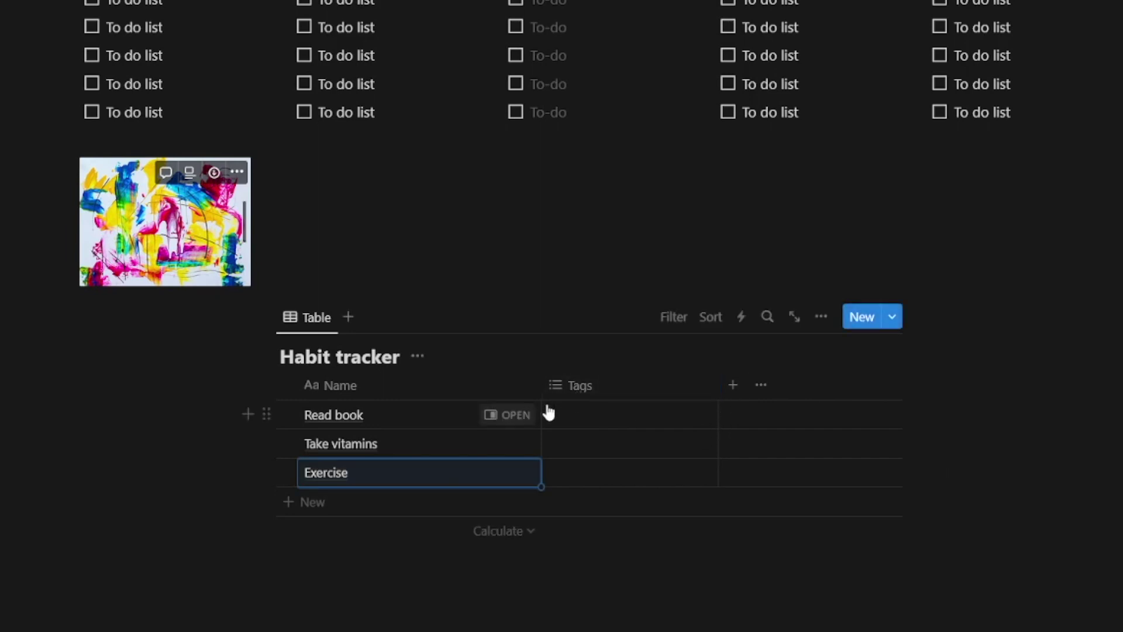
left_click_drag(684, 396, 777, 396)
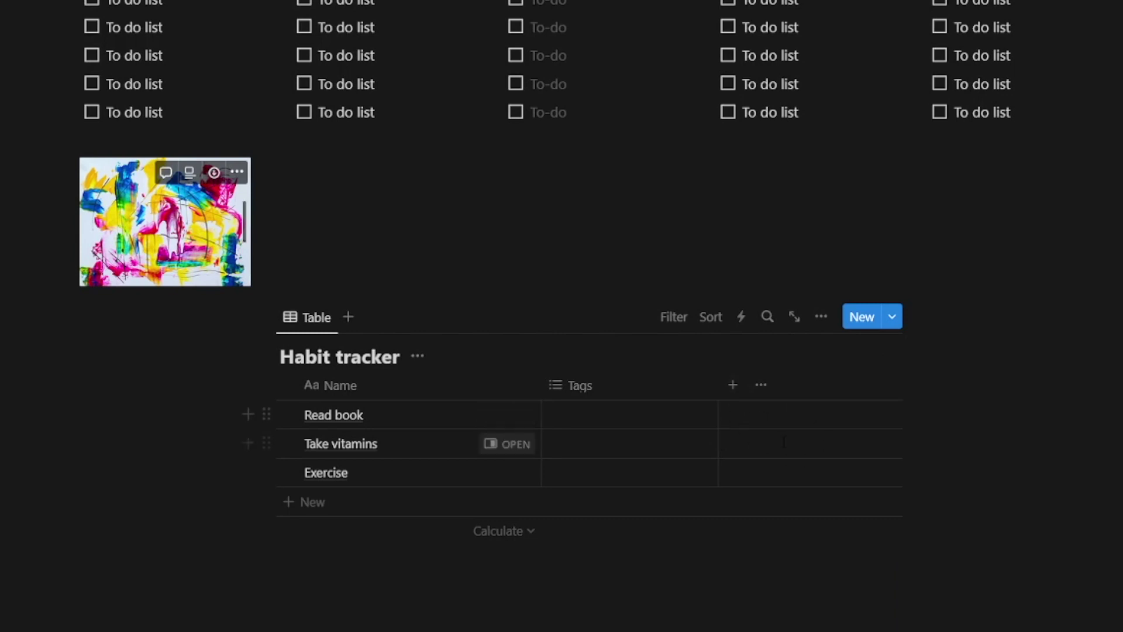
Add a checkbox column named Monday to the Habit tracker.
left_click(734, 385)
scroll(787, 484, "down", 4)
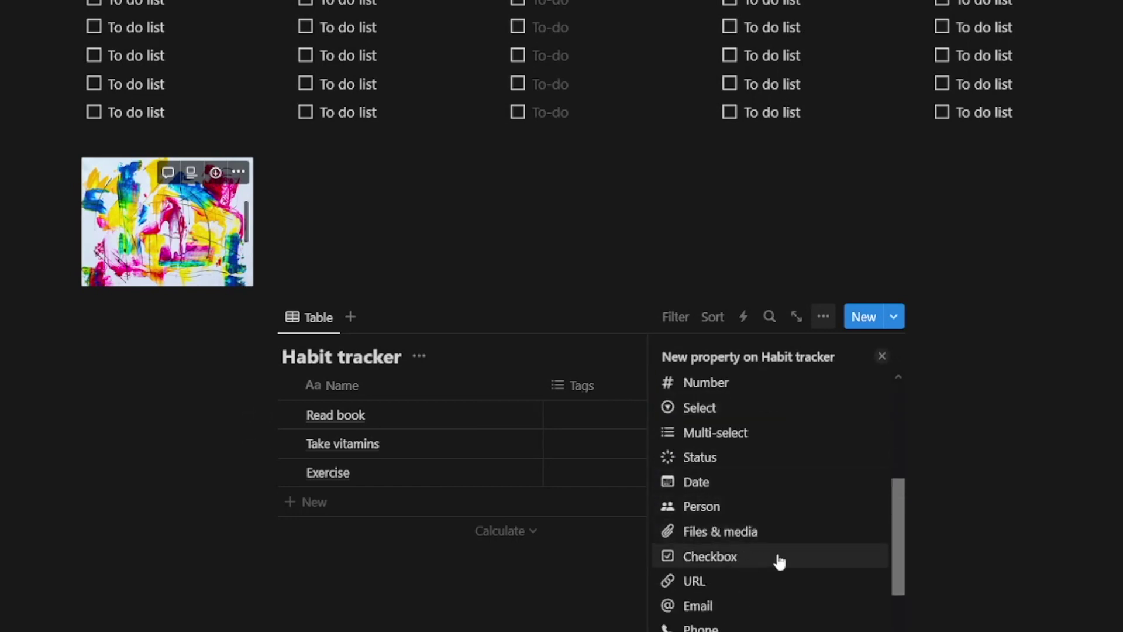
left_click(754, 566)
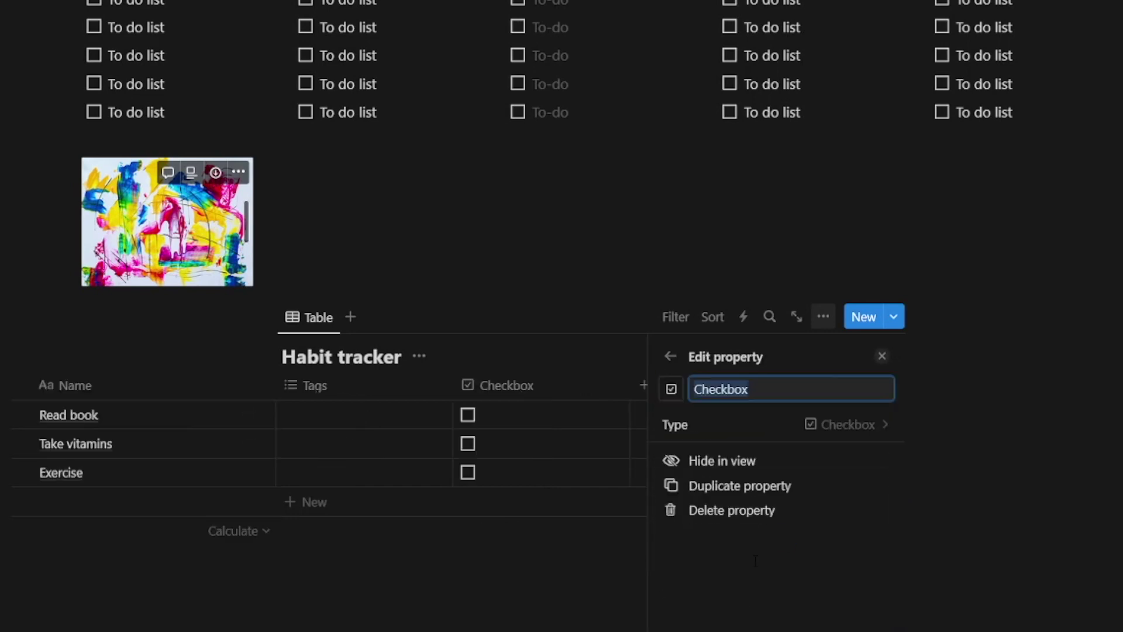
type("Monday")
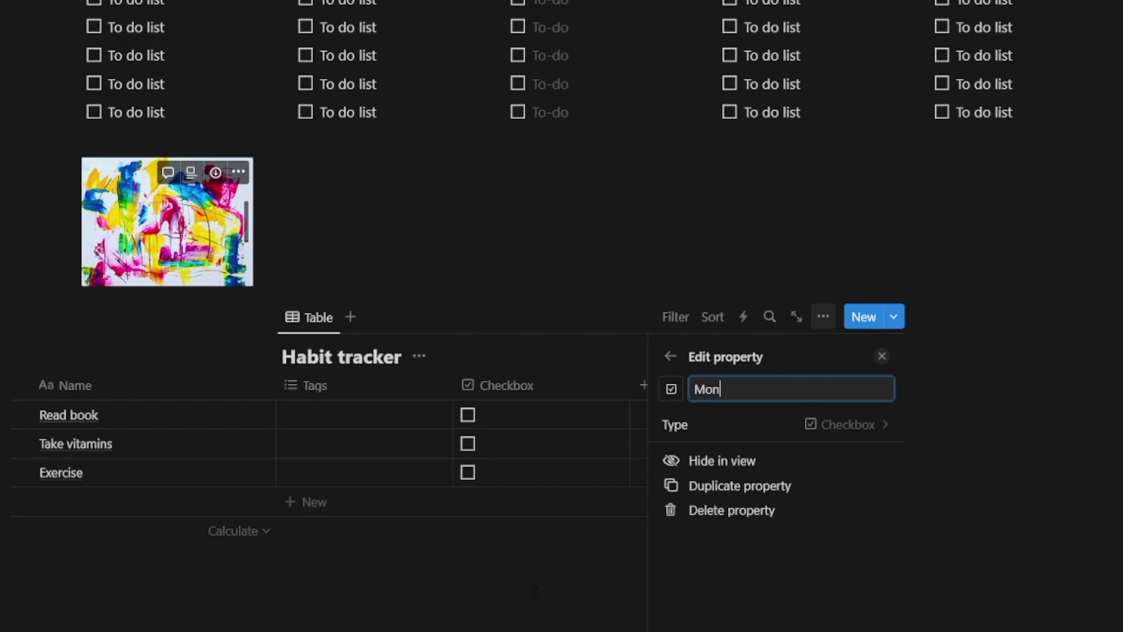
type(",")
Duplicate the Monday checkbox column six times for the remaining days.
left_click(769, 498)
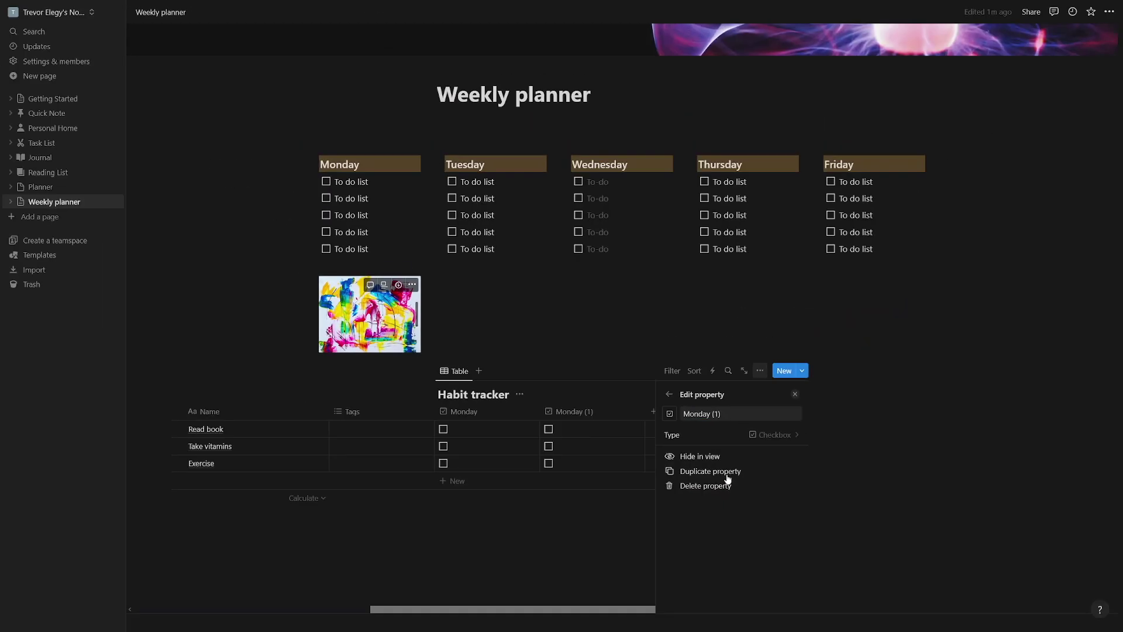
left_click(727, 478)
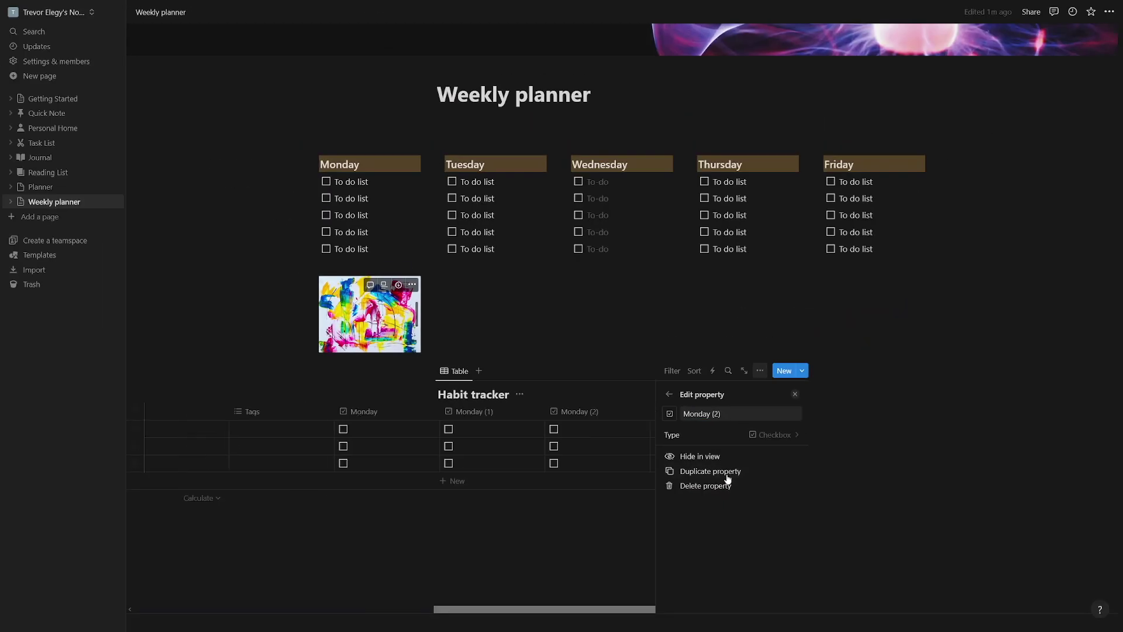
left_click(725, 477)
left_click(723, 477)
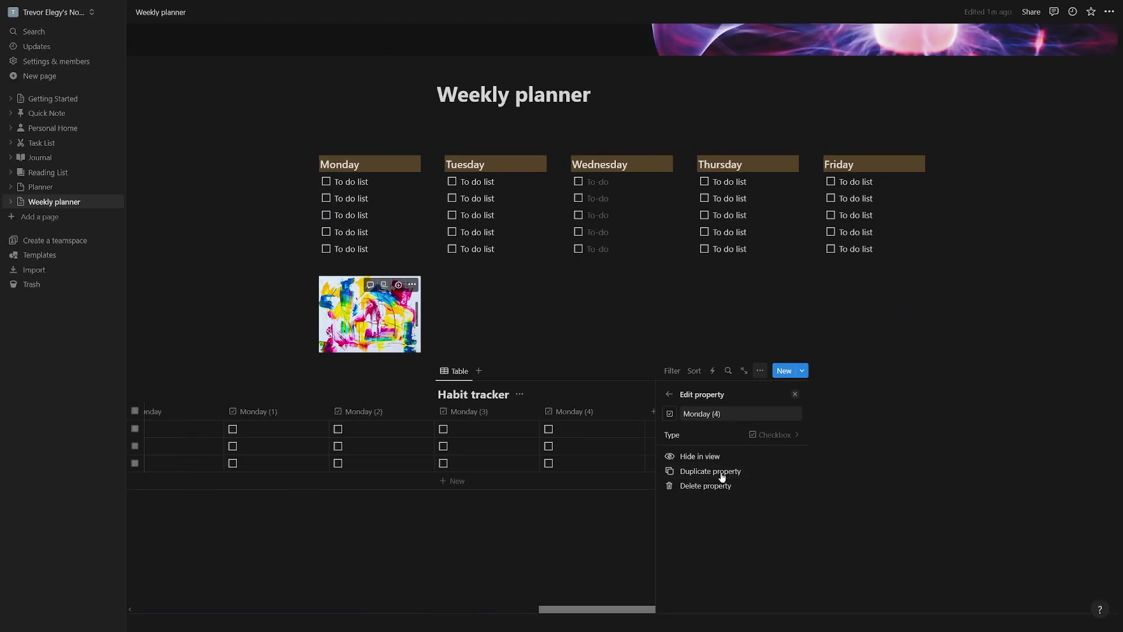
left_click(723, 477)
left_click(723, 477)
left_click(524, 468)
scroll(524, 469, "down", 1)
left_click(429, 363)
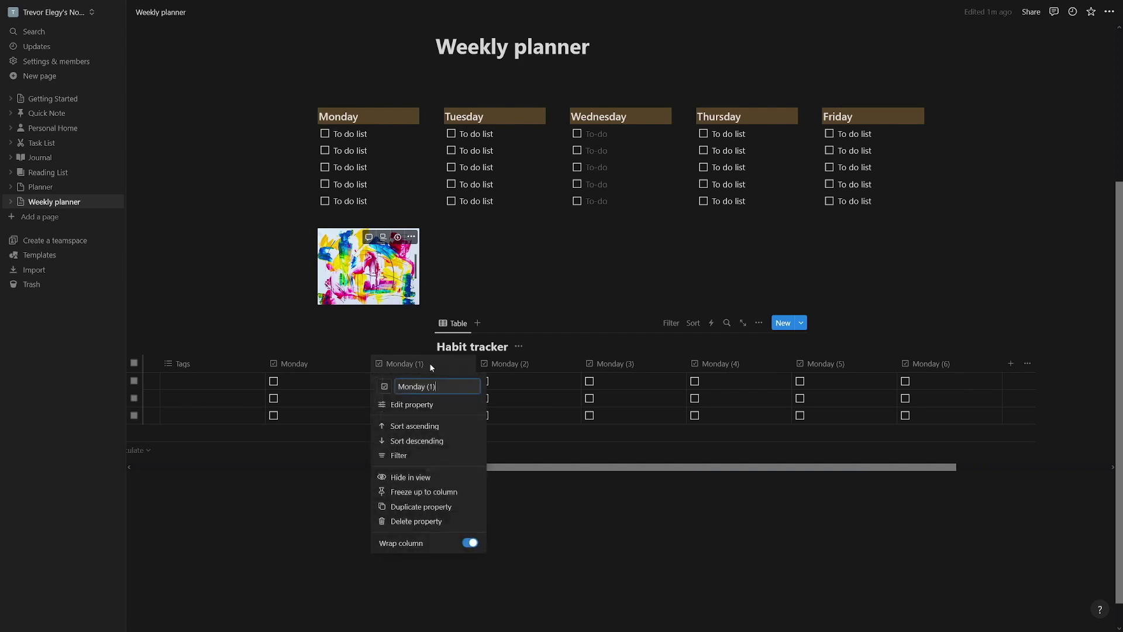
left_click(427, 370)
left_click(427, 367)
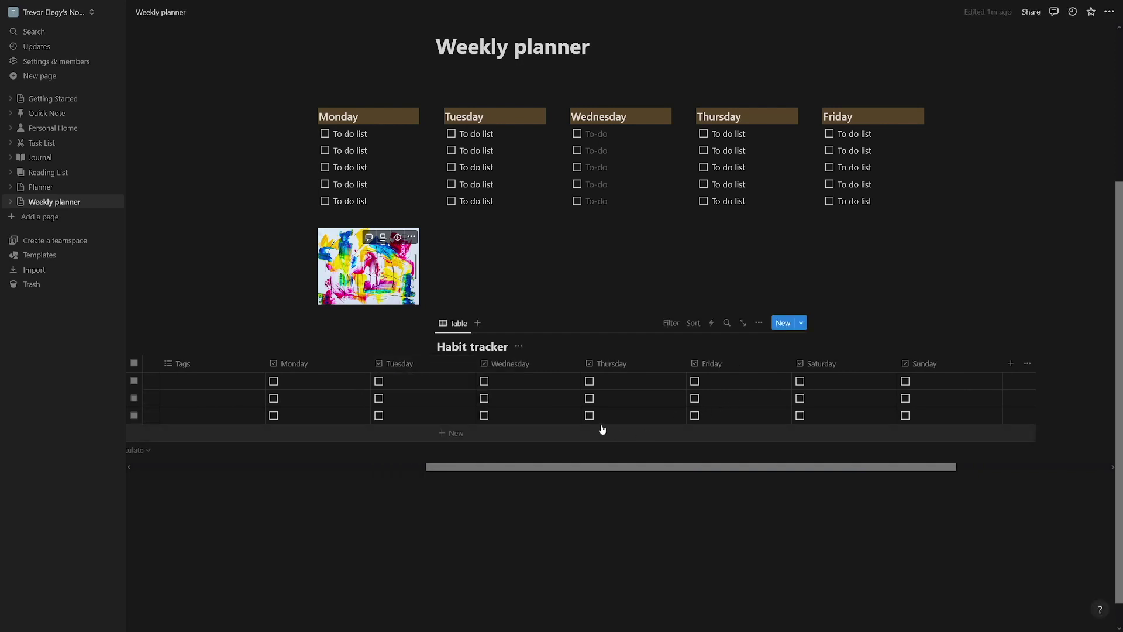
Narrow each Monday–Sunday checkbox column to a sliver showing only its checkbox.
left_click_drag(649, 468, 492, 471)
left_click_drag(630, 468, 455, 468)
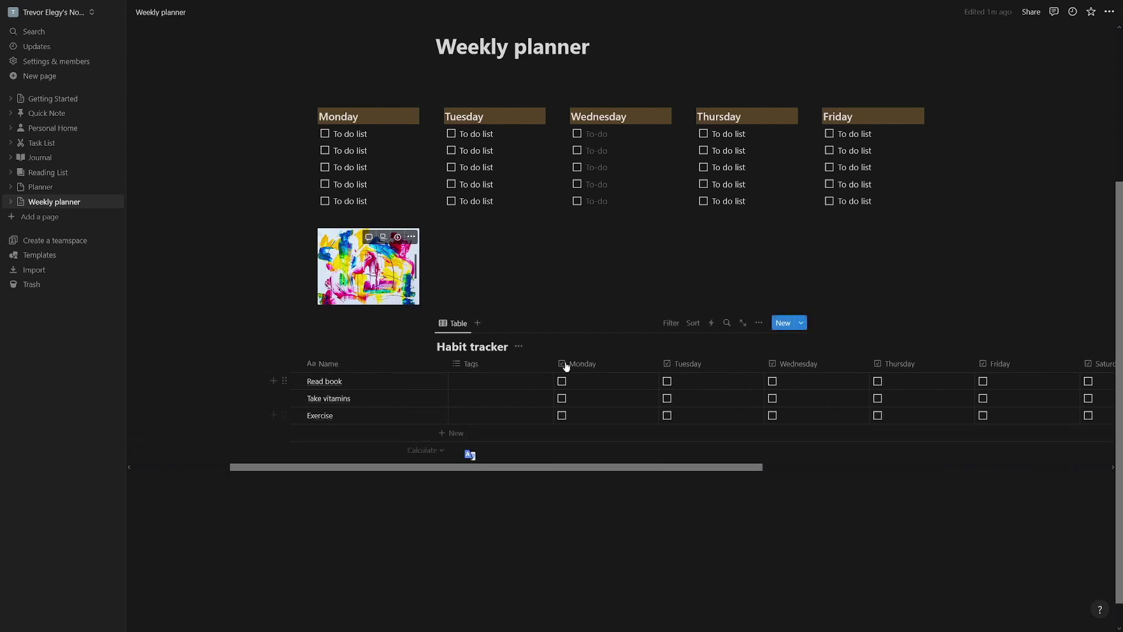
left_click_drag(657, 366, 562, 376)
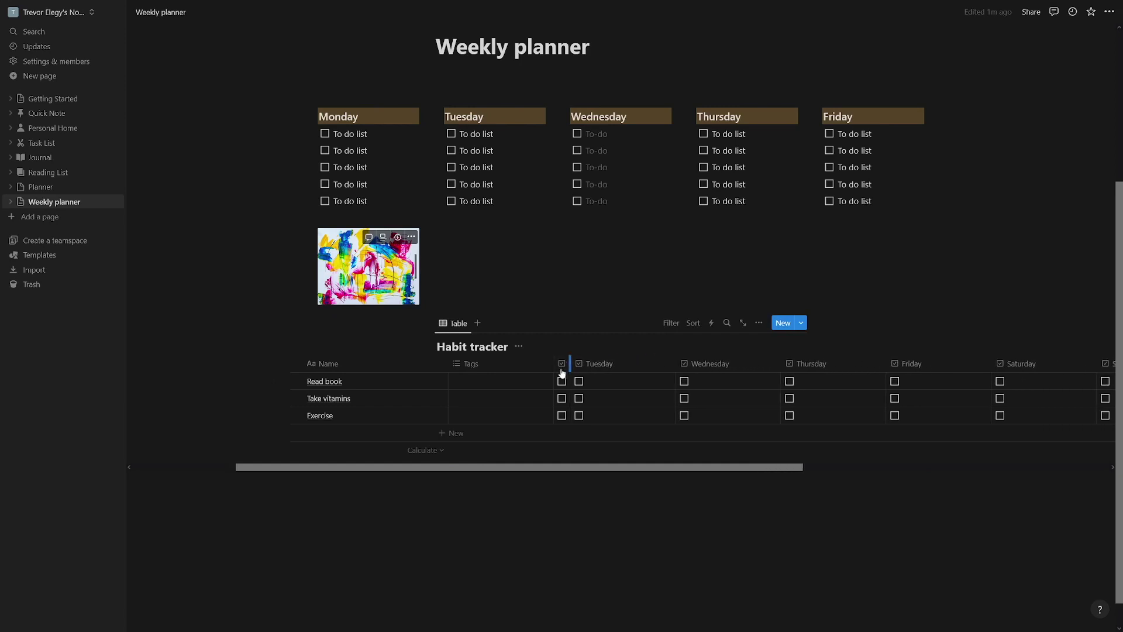
left_click_drag(678, 370, 592, 369)
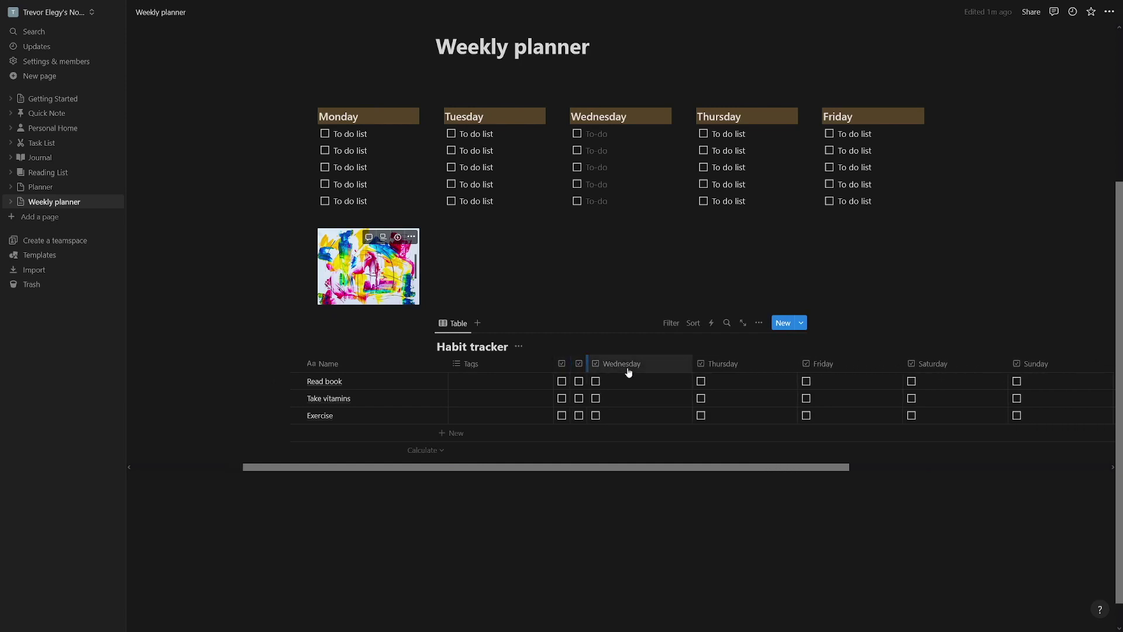
left_click_drag(695, 367, 603, 366)
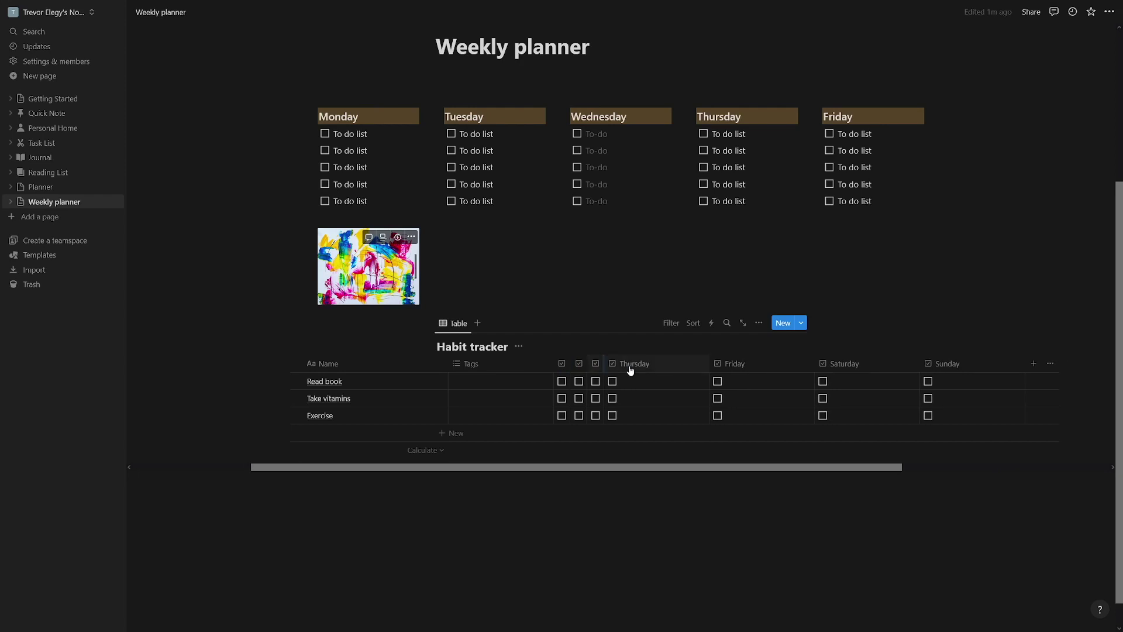
left_click_drag(708, 364, 622, 364)
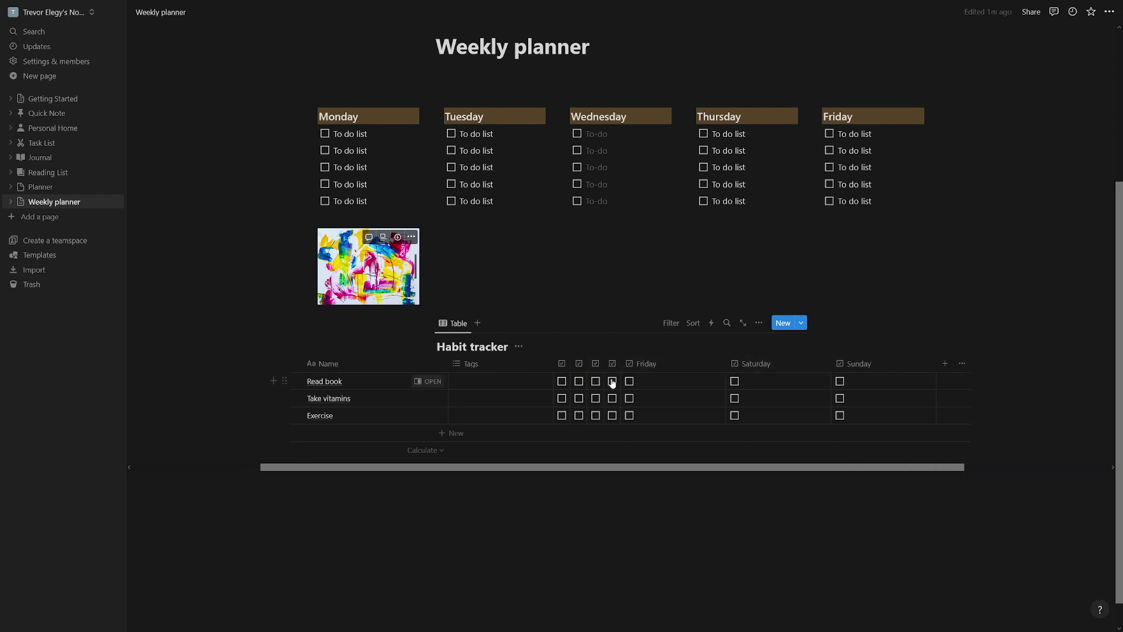
left_click_drag(726, 364, 637, 364)
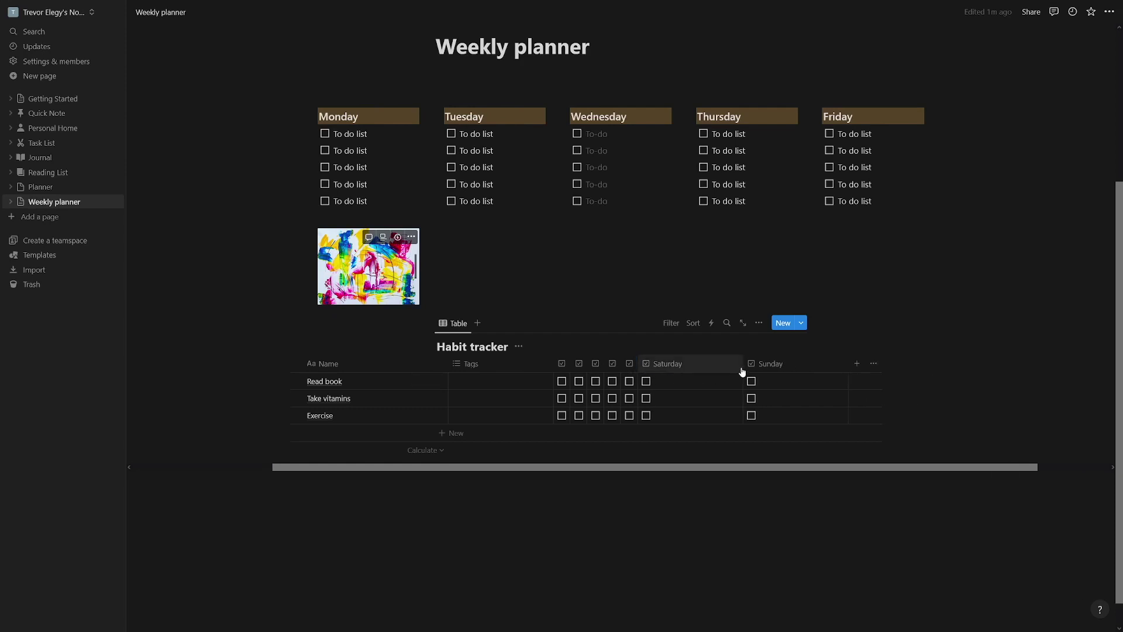
left_click_drag(742, 363, 667, 363)
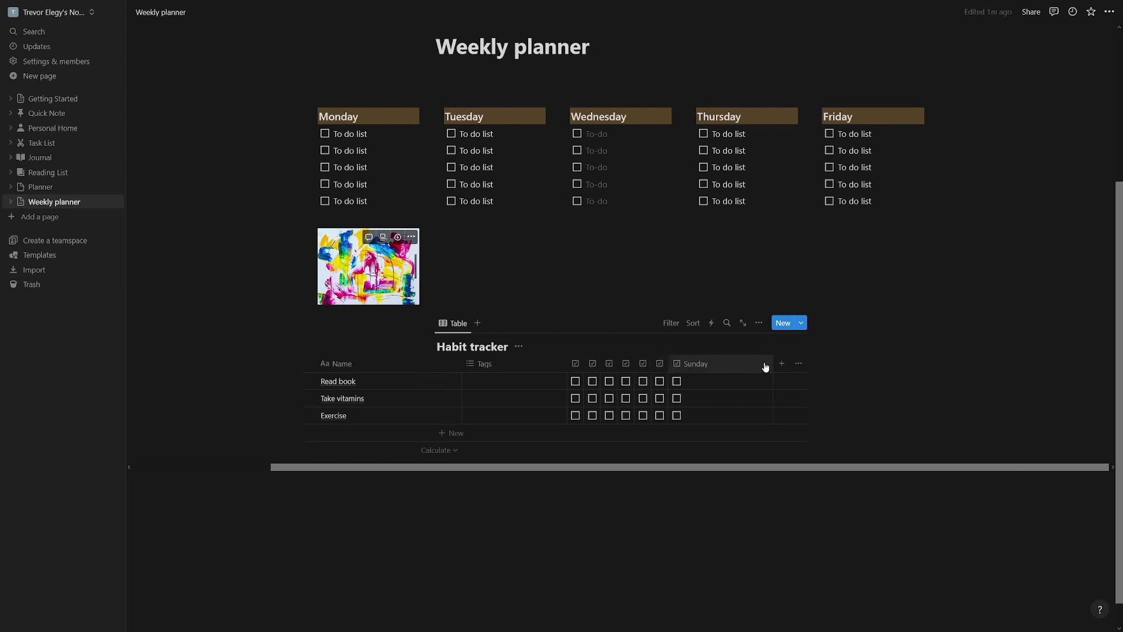
left_click_drag(765, 367, 686, 366)
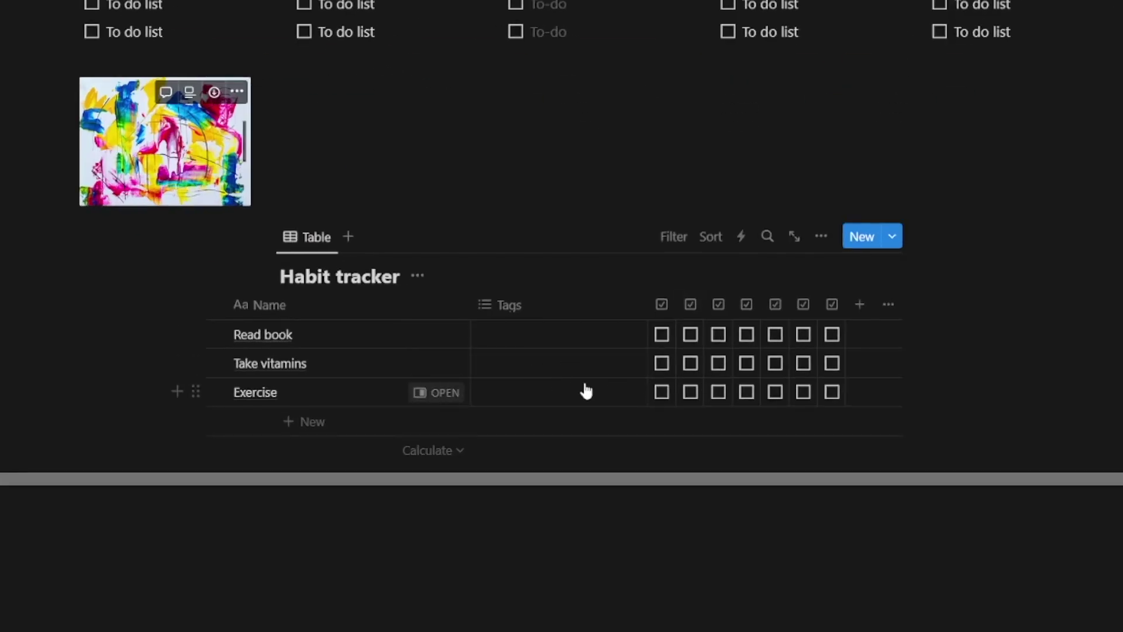
Delete the Tags property from the Habit tracker and confirm the deletion.
left_click(504, 308)
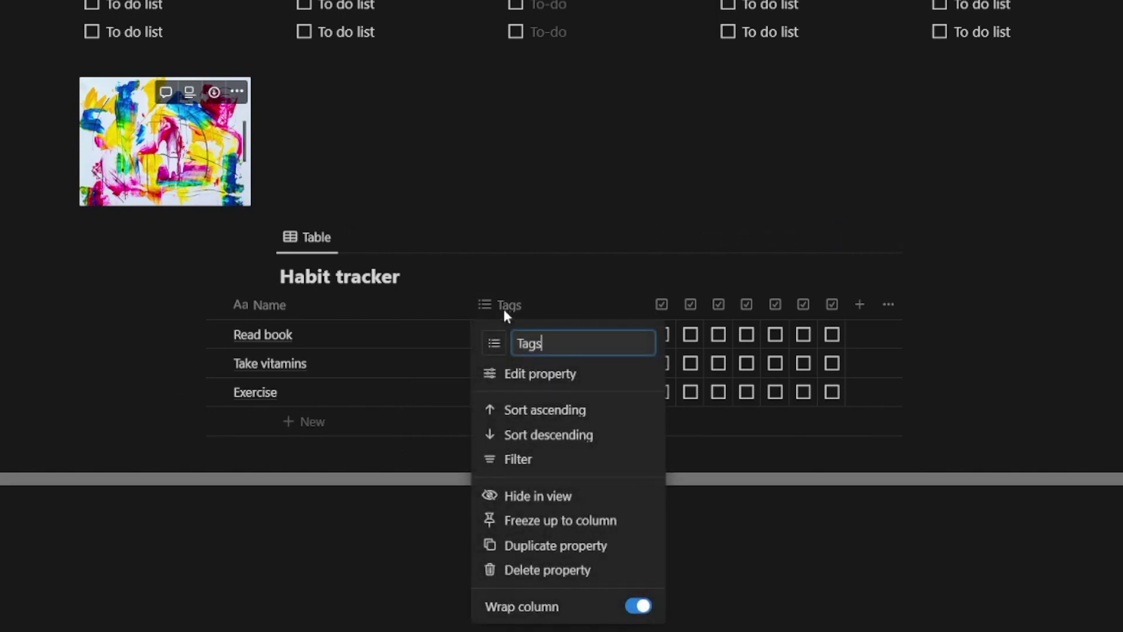
left_click(556, 571)
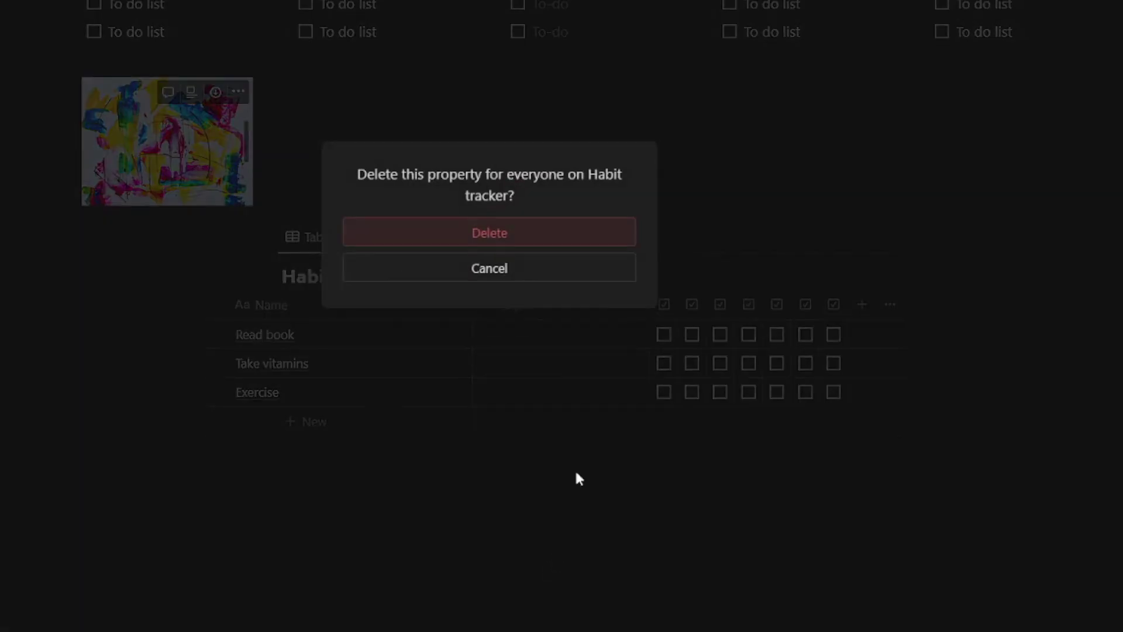
left_click(521, 234)
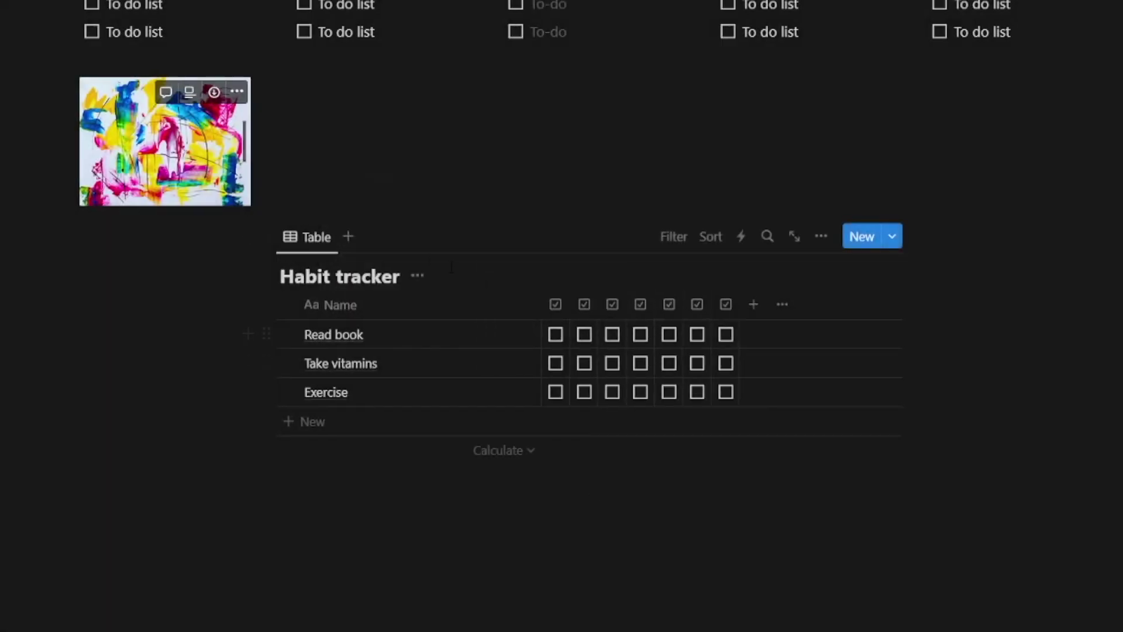
Tidy the Habit tracker rows, discarding an accidental empty row below Read book.
left_click_drag(268, 235, 491, 322)
left_click(416, 548)
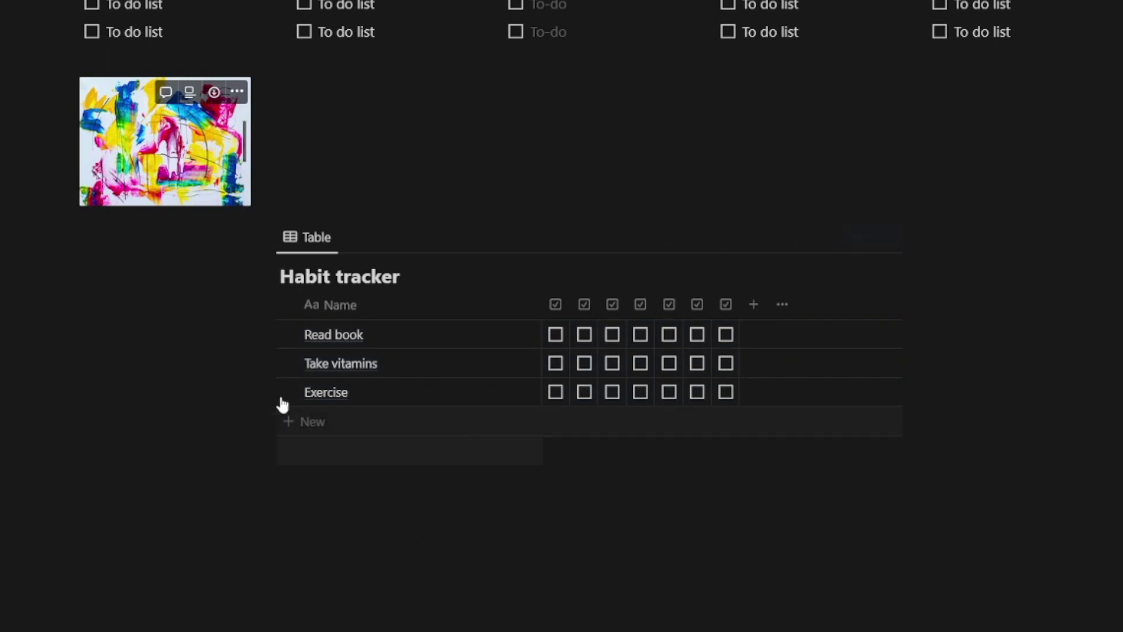
left_click(249, 335)
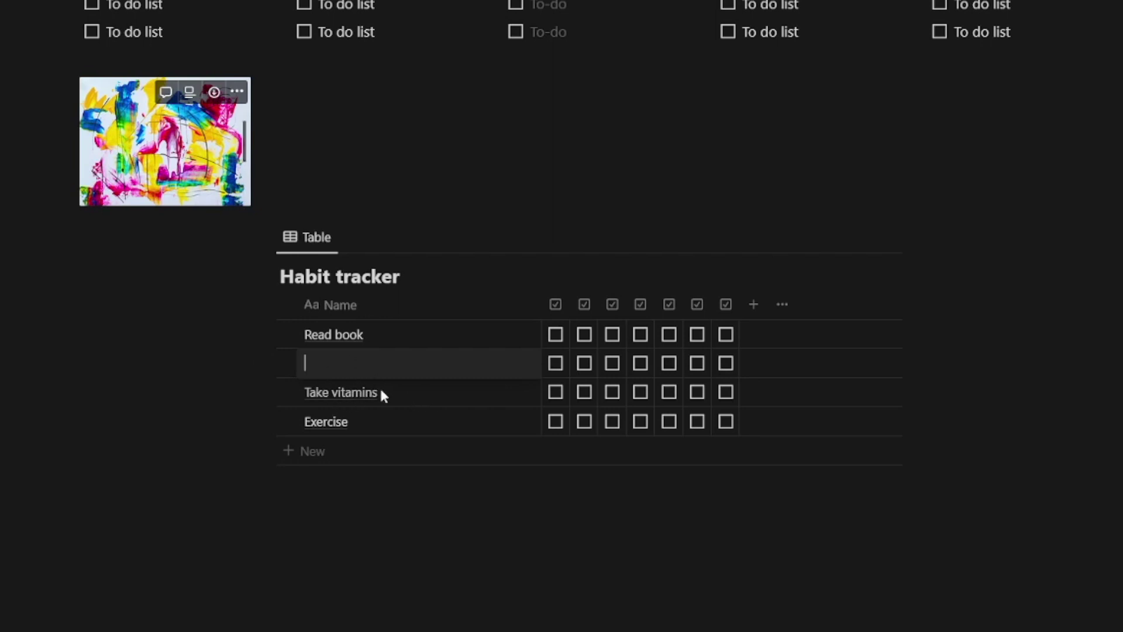
key("Escape")
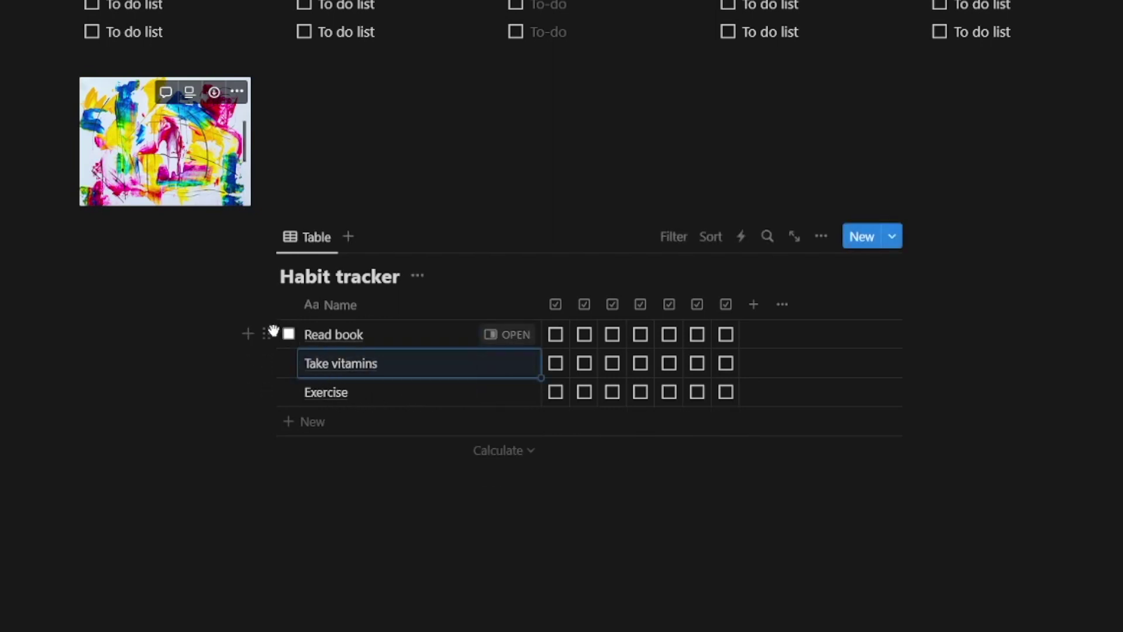
left_click(266, 333)
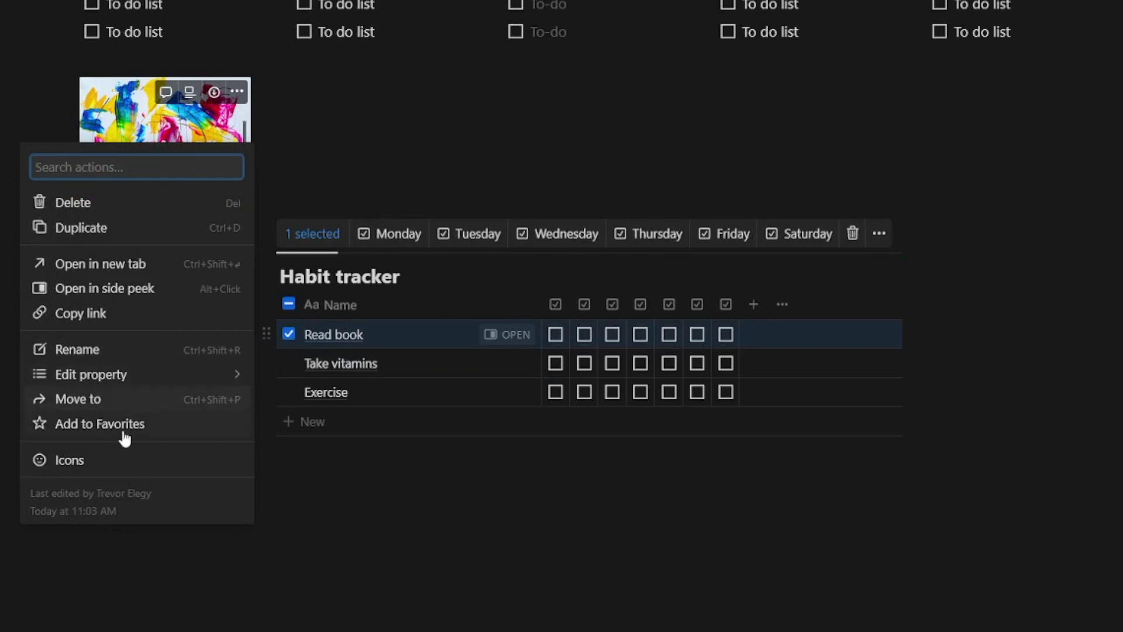
Give Read book a red book emoji icon and Take vitamins a pill emoji icon.
left_click(96, 460)
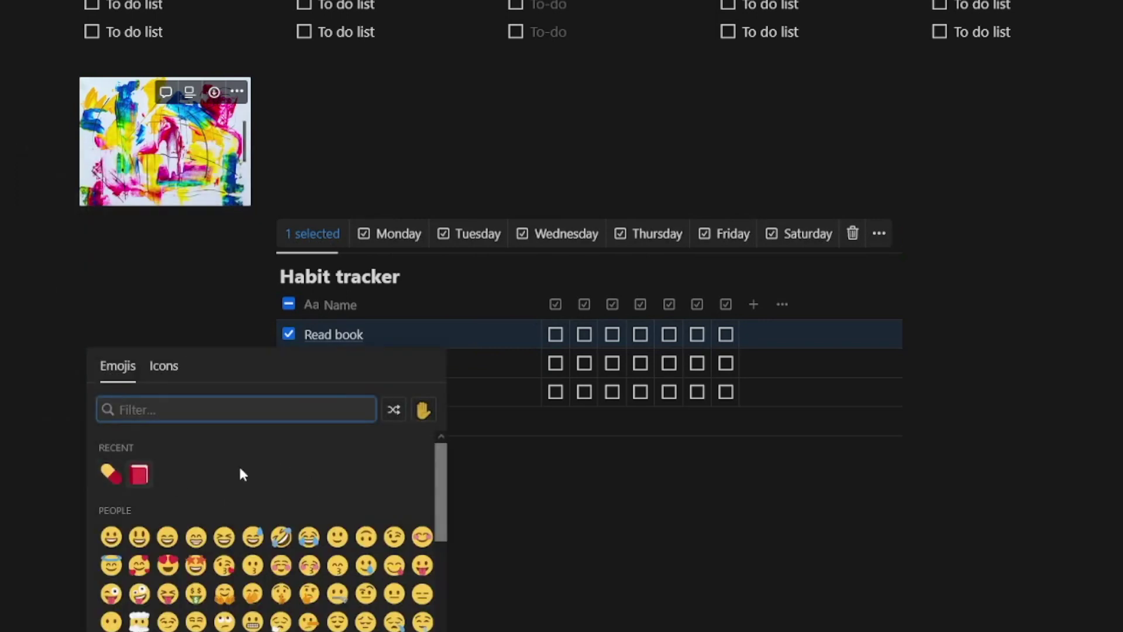
left_click(164, 369)
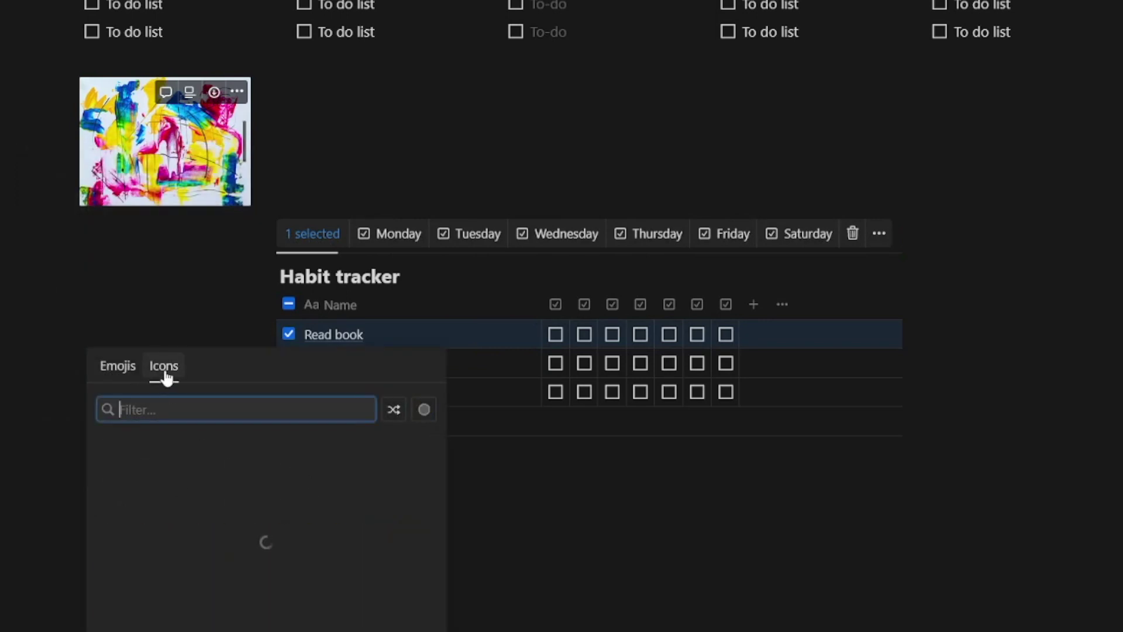
left_click(120, 368)
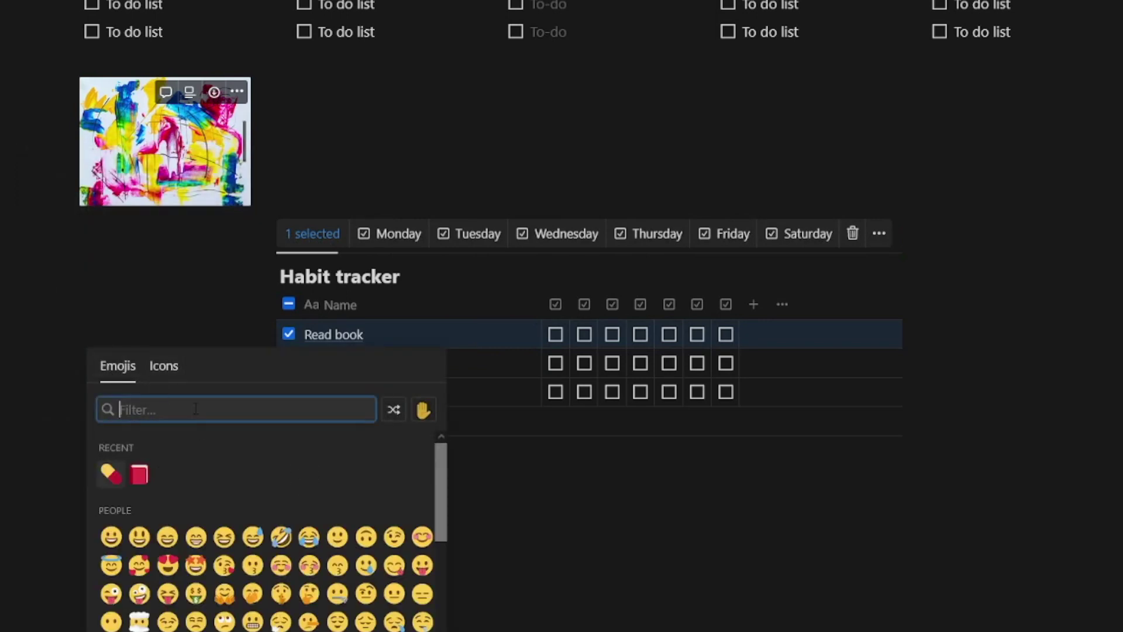
left_click(139, 474)
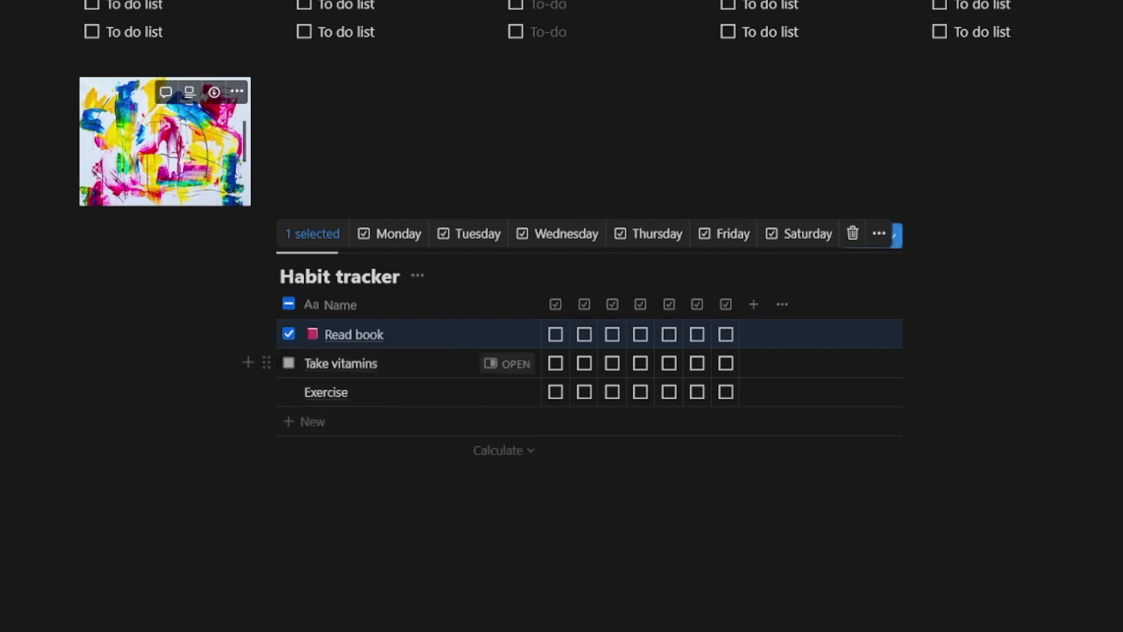
left_click(265, 362)
left_click(87, 489)
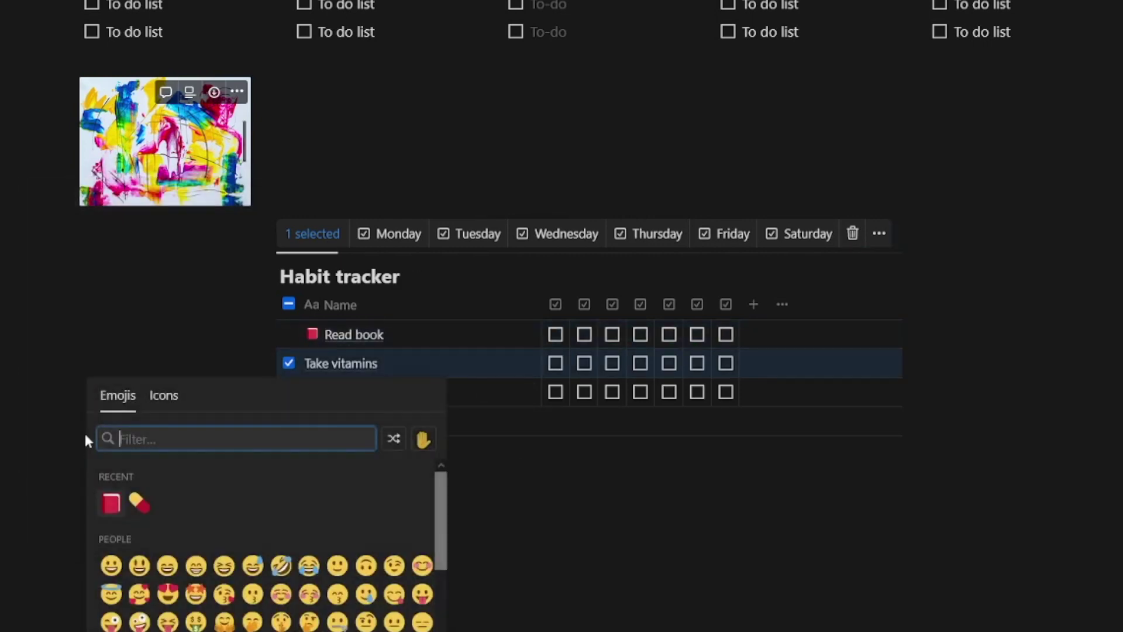
left_click(137, 501)
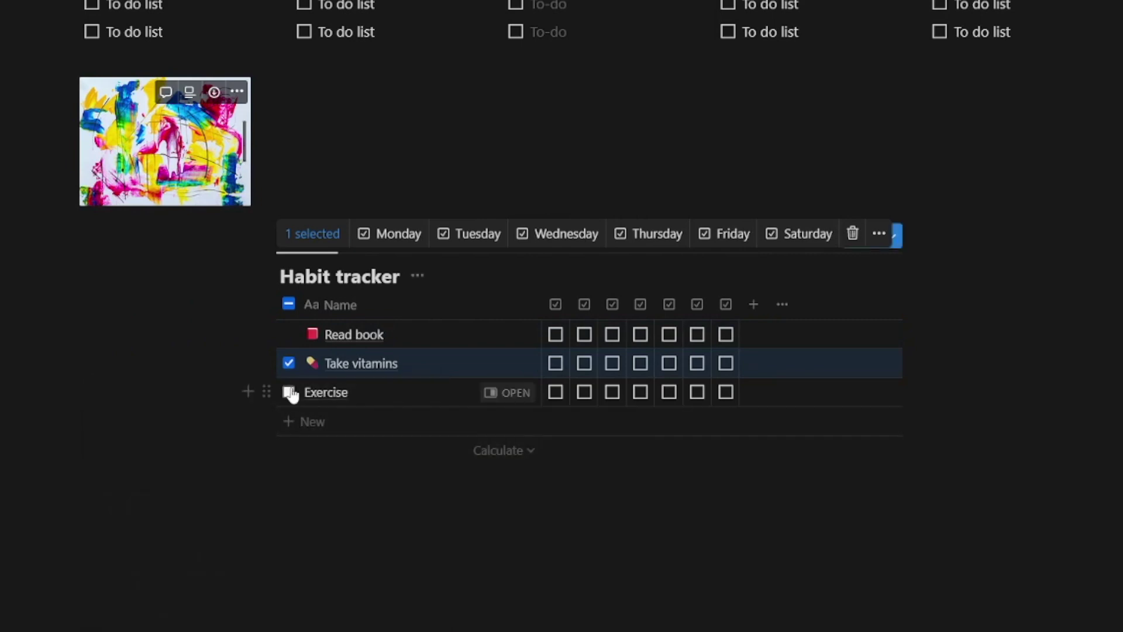
Search the emoji picker for 'run' and give Exercise the runner emoji icon.
left_click(264, 391)
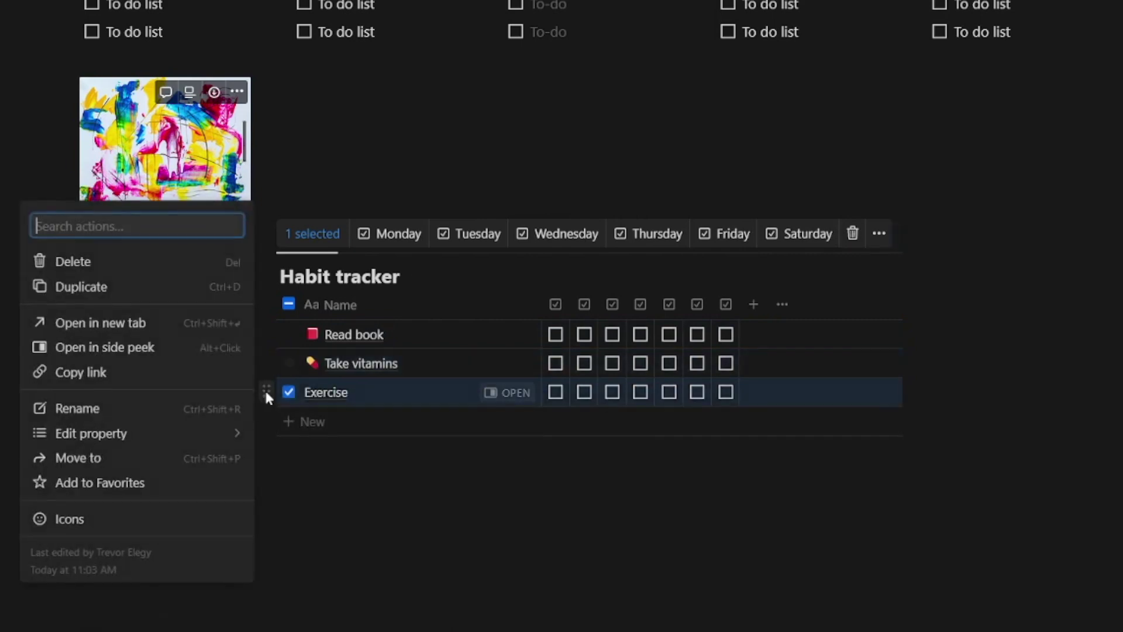
left_click(85, 514)
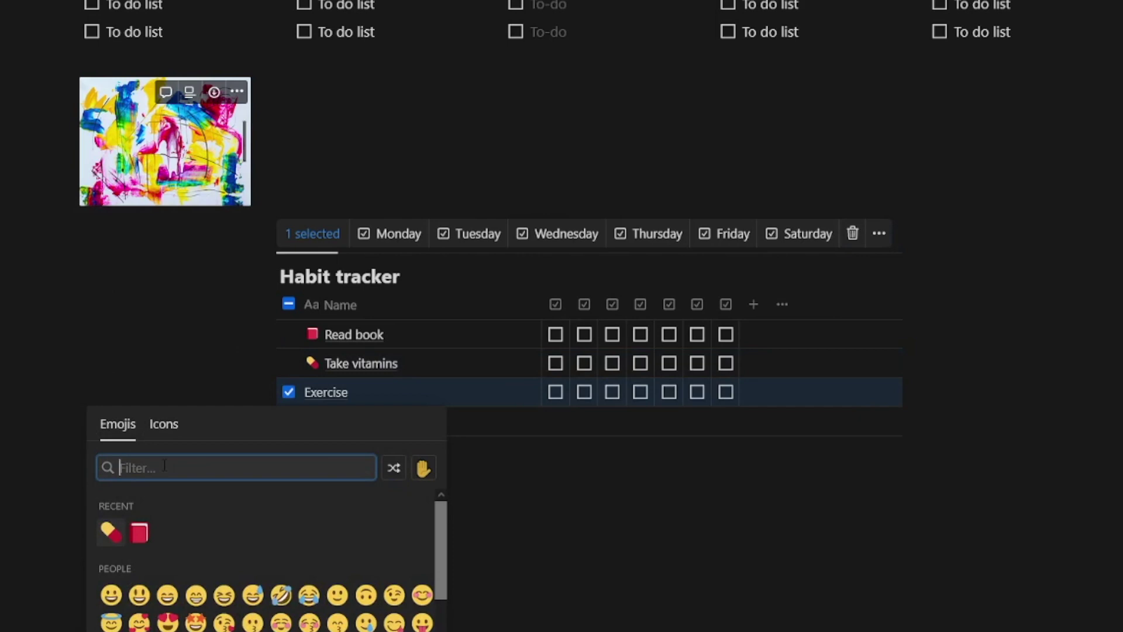
type("gym")
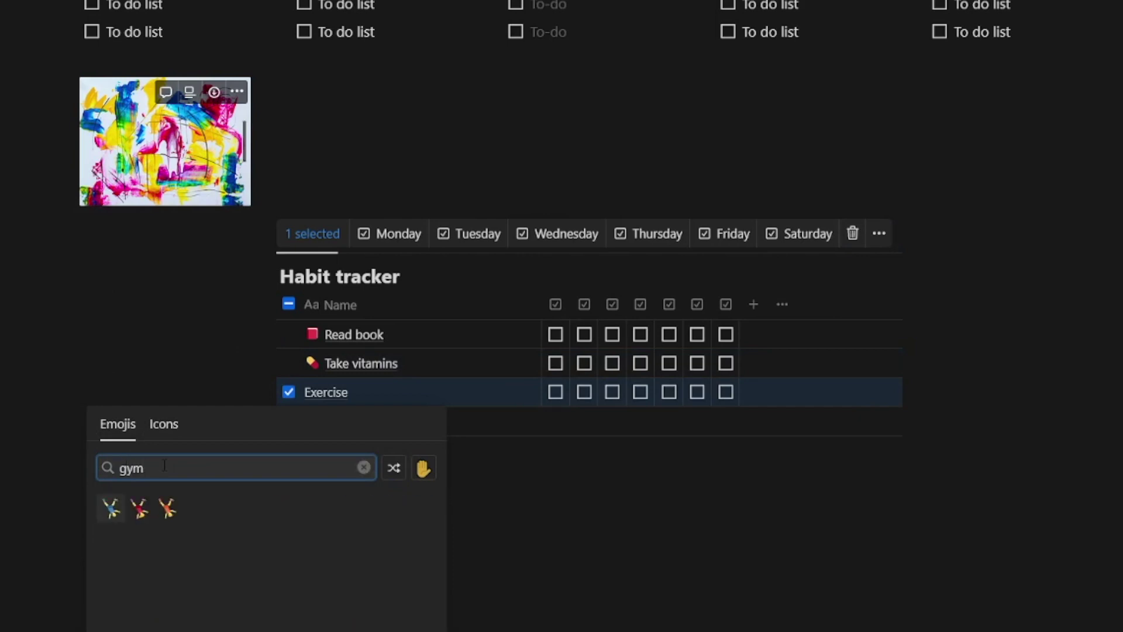
key("BackSpace")
key("BackSpace")
key("BackSpace")
type("weigh")
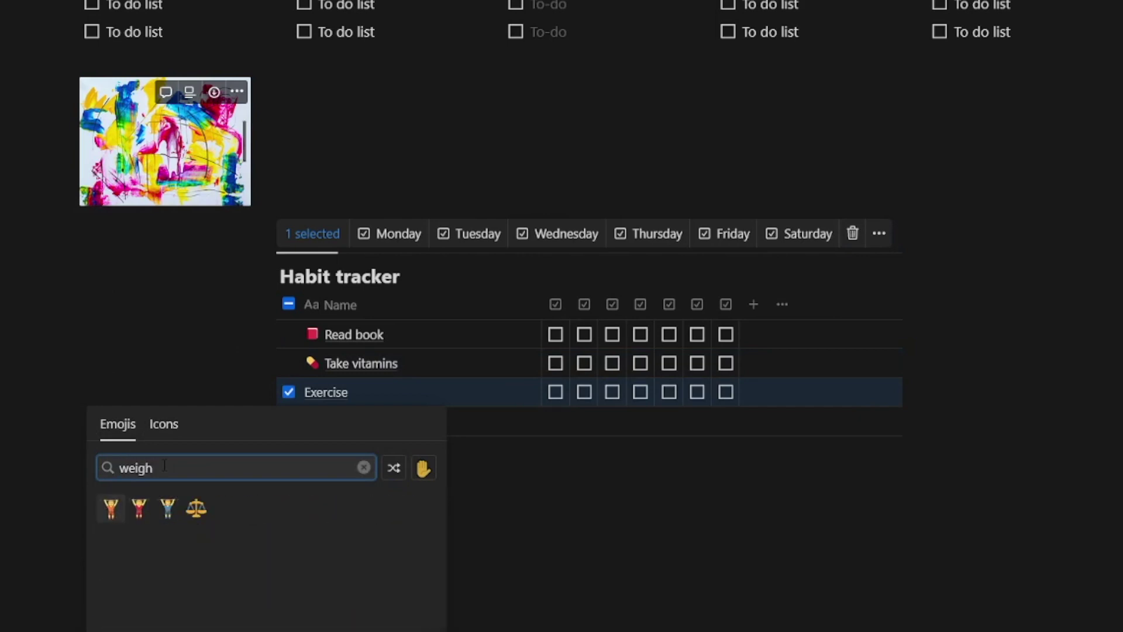
type("t")
key("BackSpace")
key("BackSpace")
key("BackSpace")
key("BackSpace")
key("BackSpace")
key("BackSpace")
type("dum")
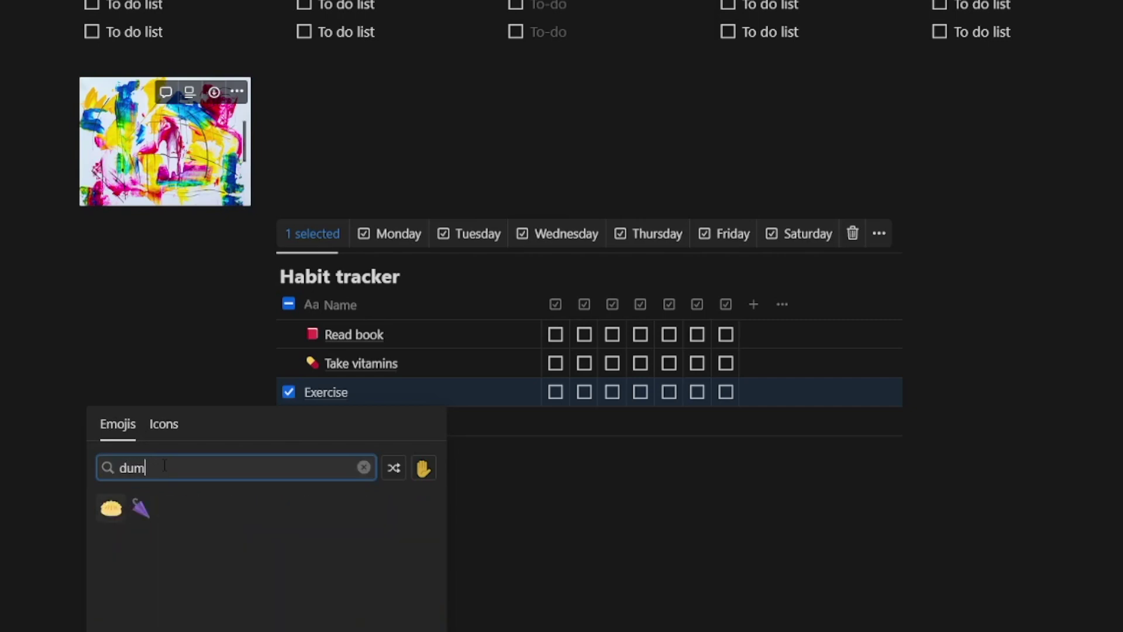
type("b")
key("BackSpace")
key("BackSpace")
key("BackSpace")
key("BackSpace")
type("run")
key("Return")
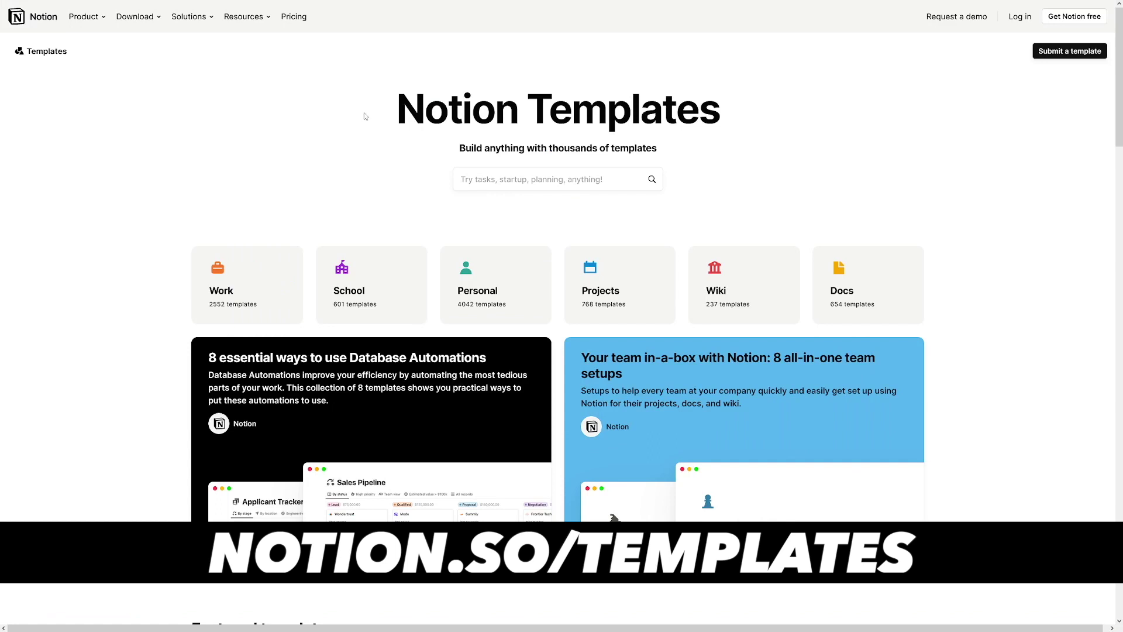
Highlight the Notion Templates heading, then browse featured templates, top categories and creators to the footer.
left_click_drag(363, 116, 745, 150)
left_click(753, 152)
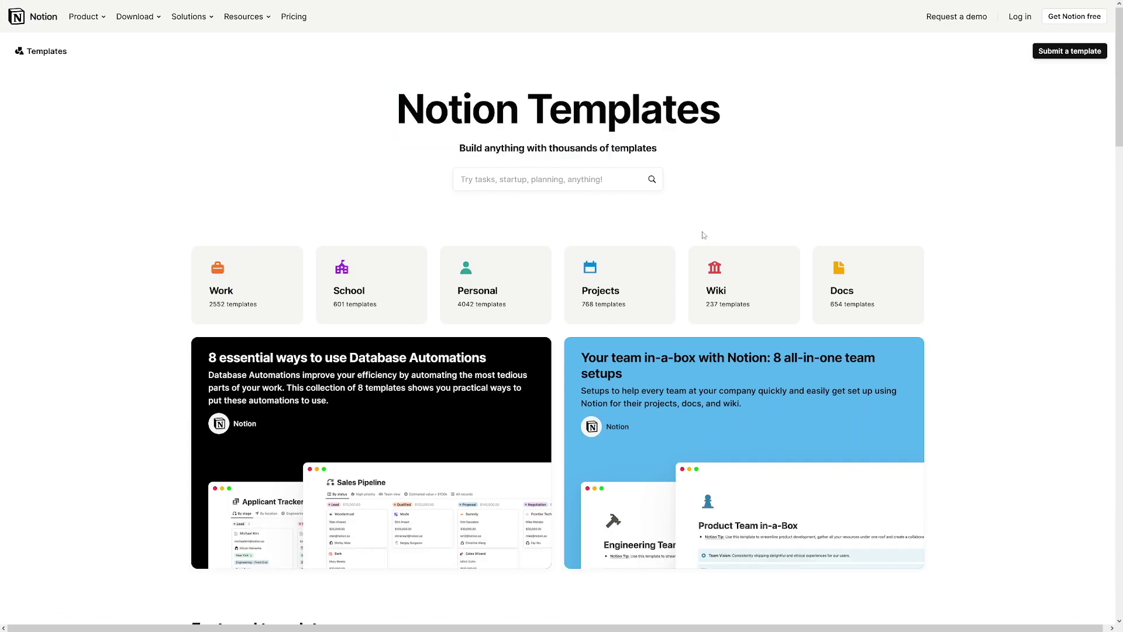
scroll(704, 235, "down", 2)
scroll(703, 235, "down", 5)
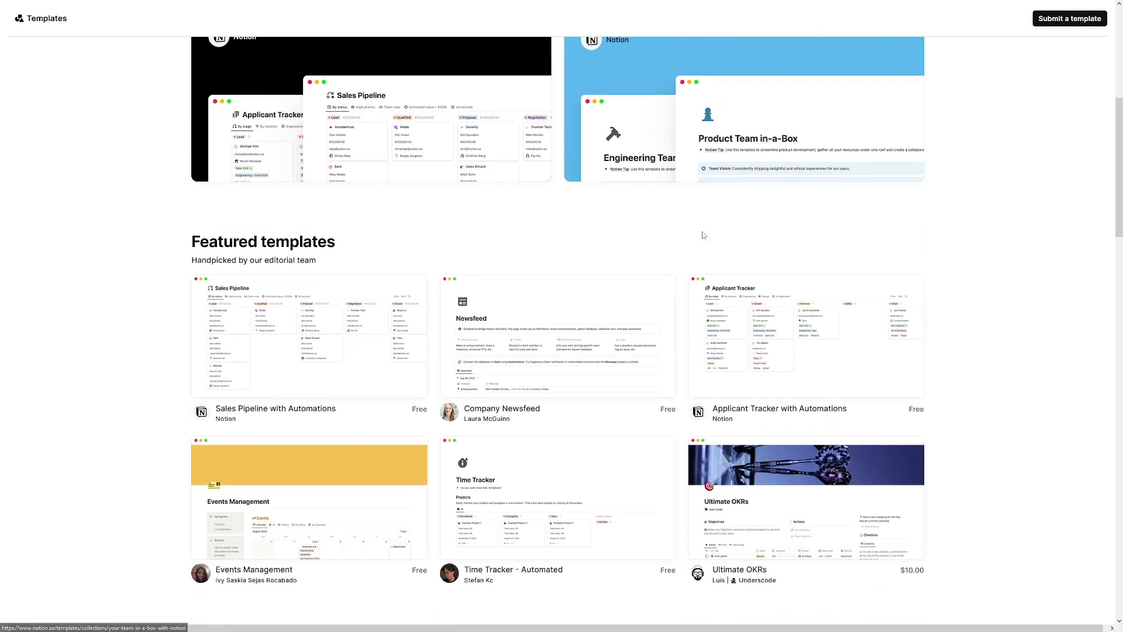
scroll(584, 281, "down", 1)
scroll(439, 327, "down", 2)
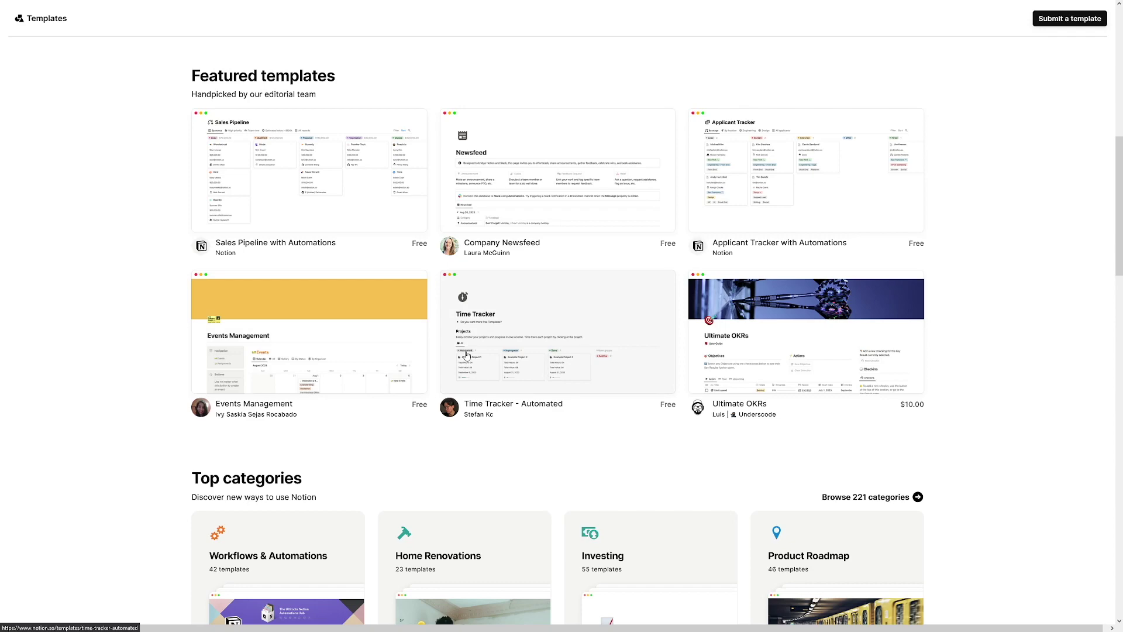
scroll(553, 349, "down", 2)
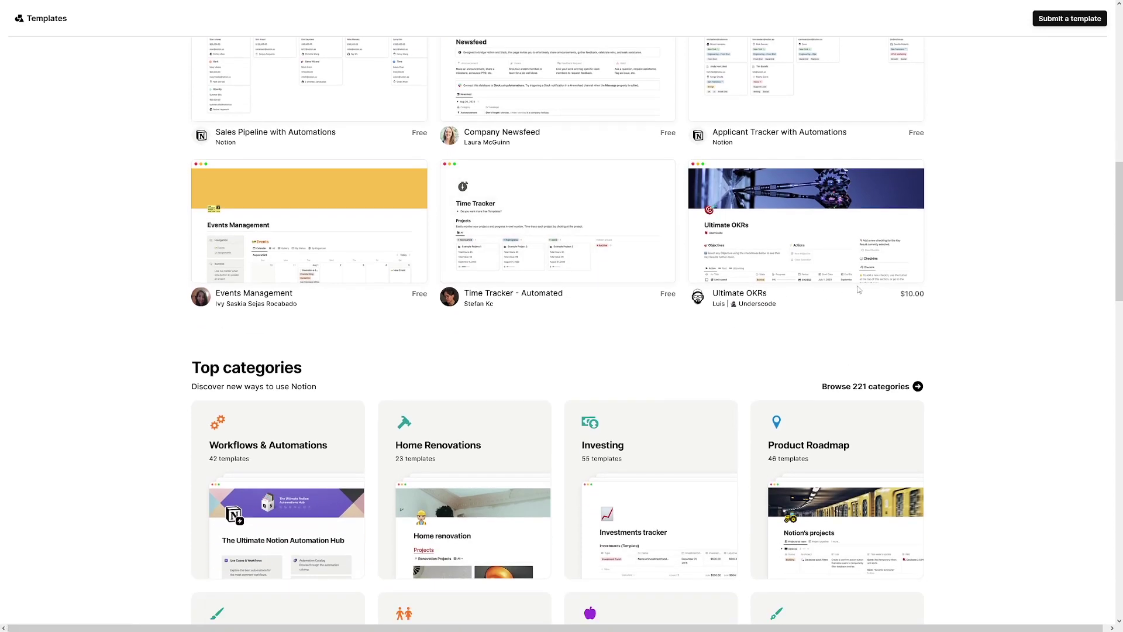
scroll(748, 298, "down", 4)
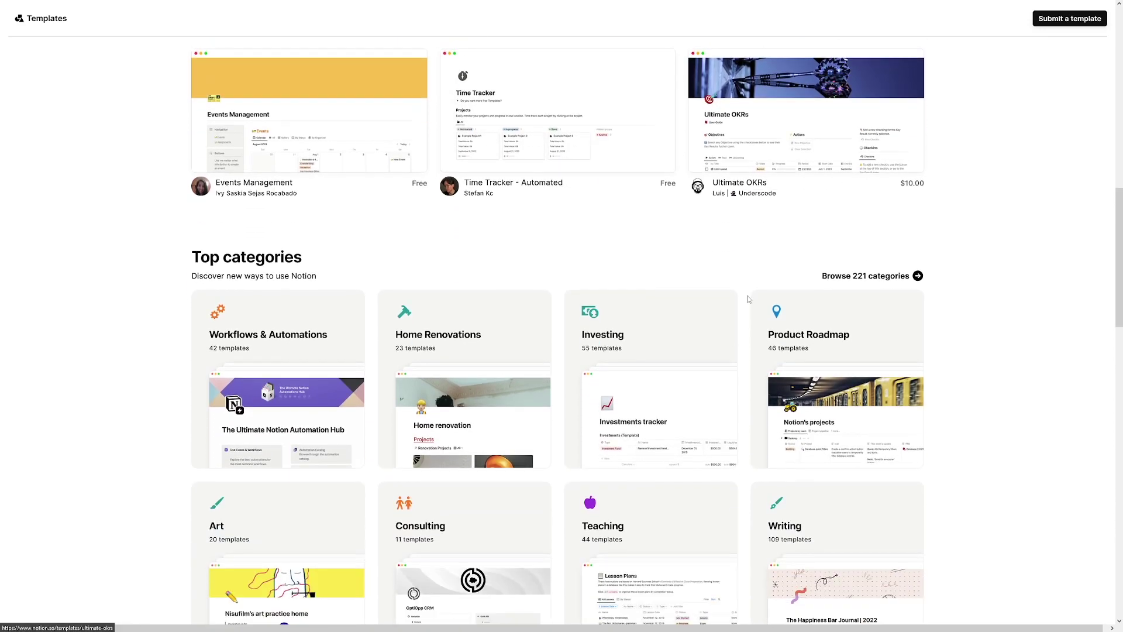
scroll(747, 299, "down", 12)
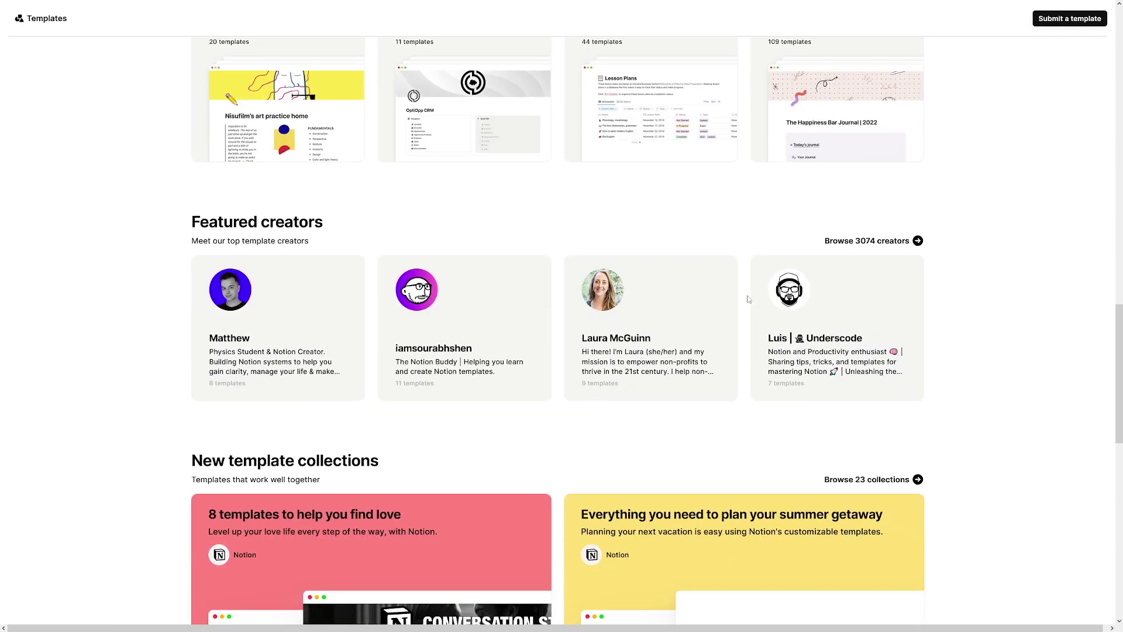
scroll(747, 299, "down", 5)
scroll(749, 299, "down", 1)
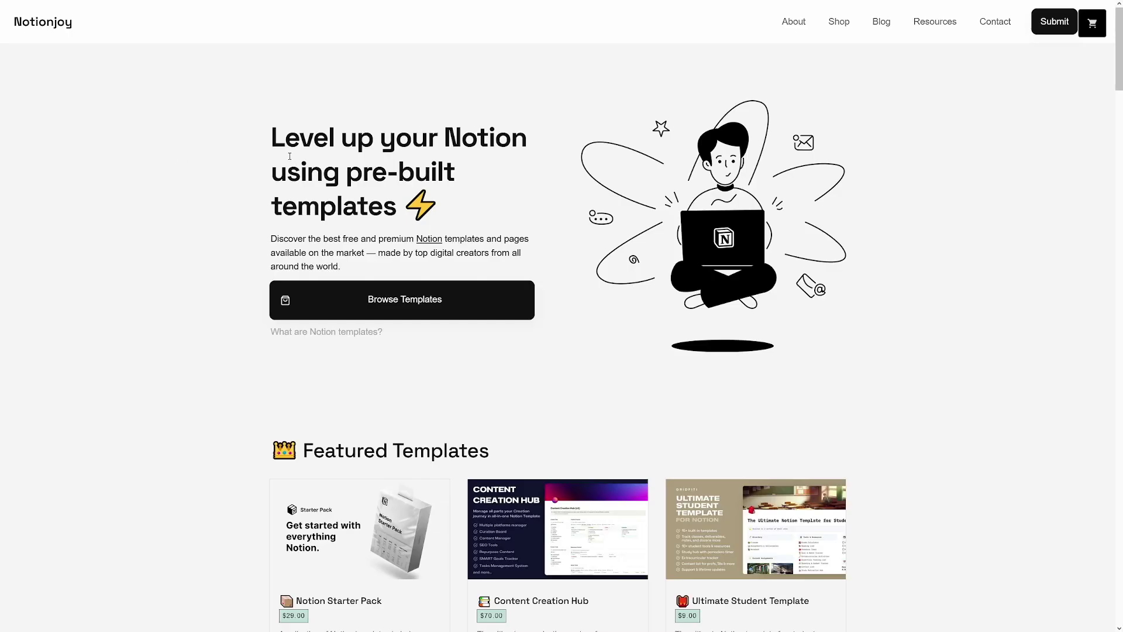
Scroll down the Notionjoy homepage to the Featured Templates grid.
scroll(216, 114, "down", 6)
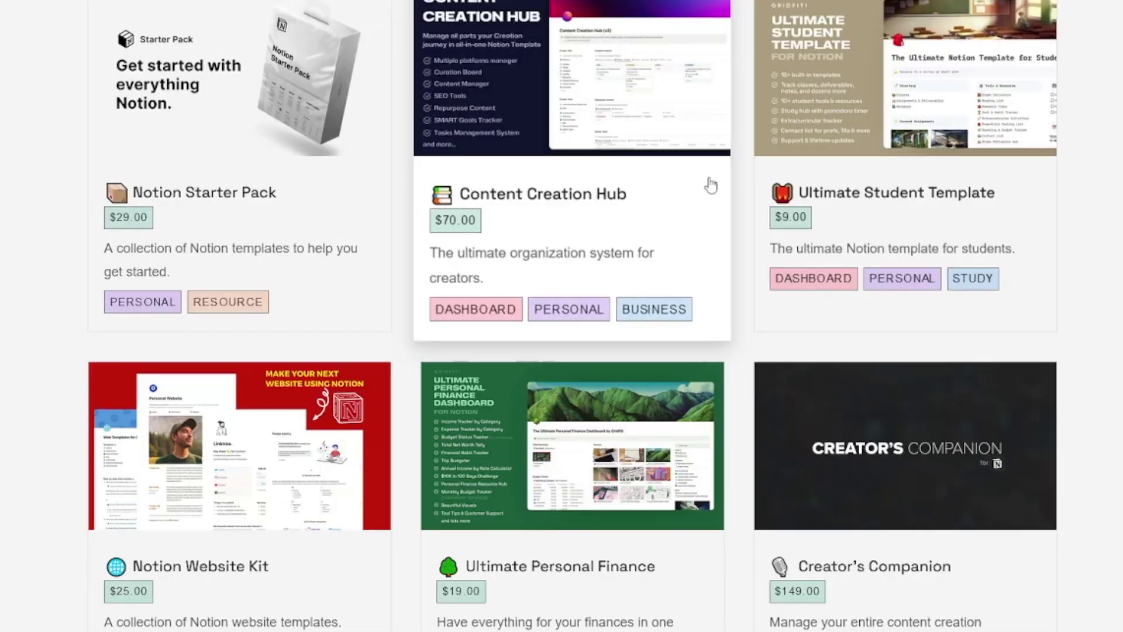
scroll(639, 279, "down", 4)
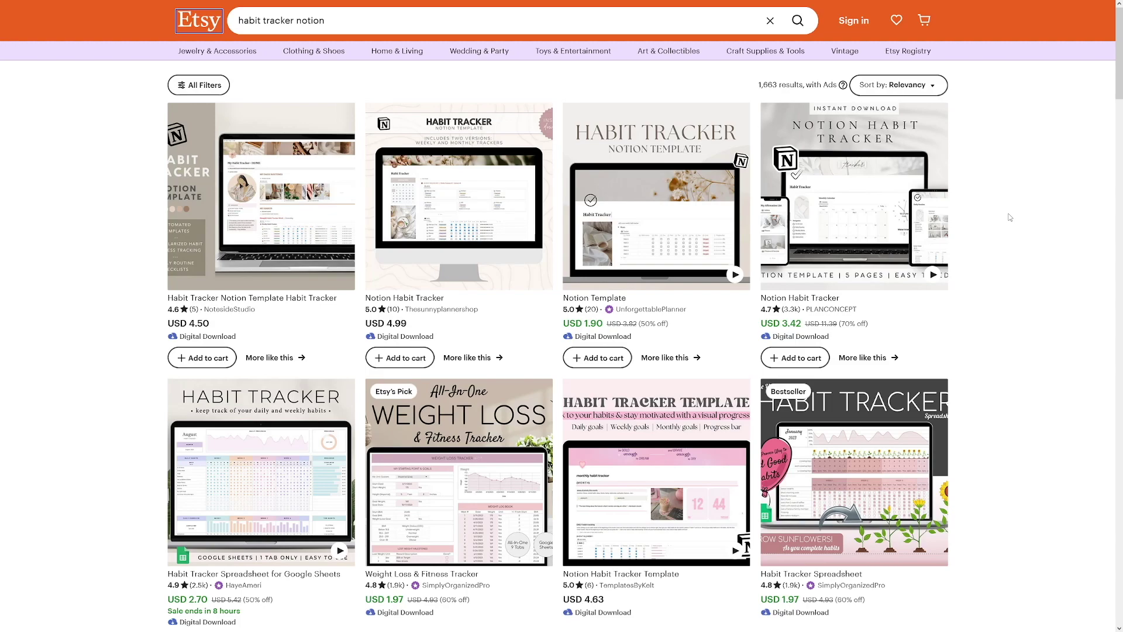
Scroll down through Etsy's 'habit tracker notion' listings and back up again.
scroll(999, 187, "down", 7)
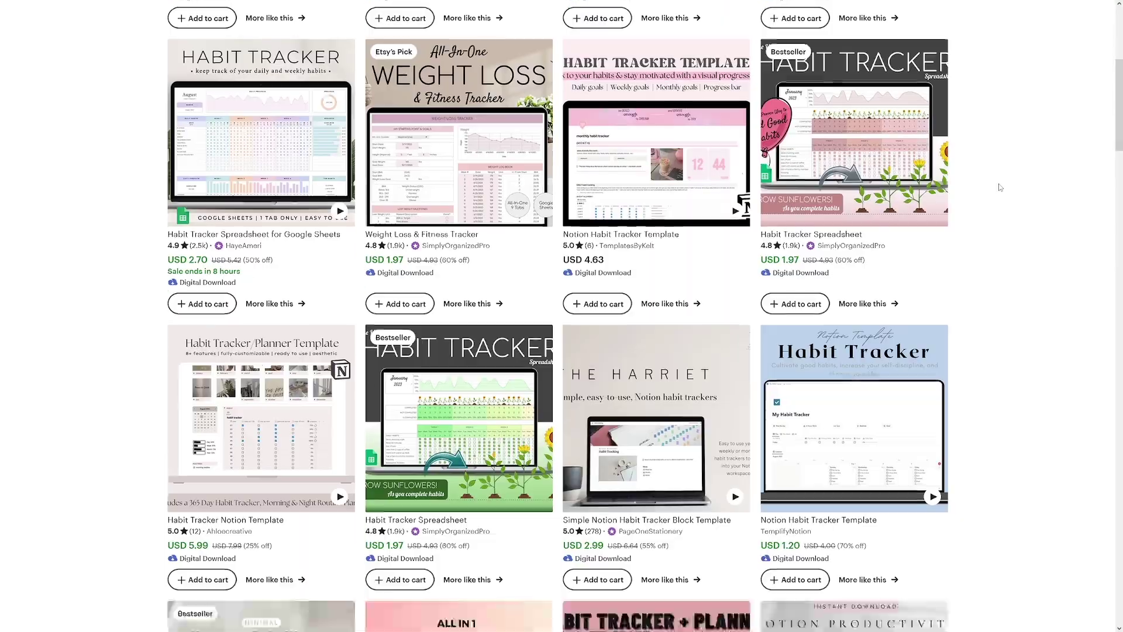
scroll(999, 187, "down", 6)
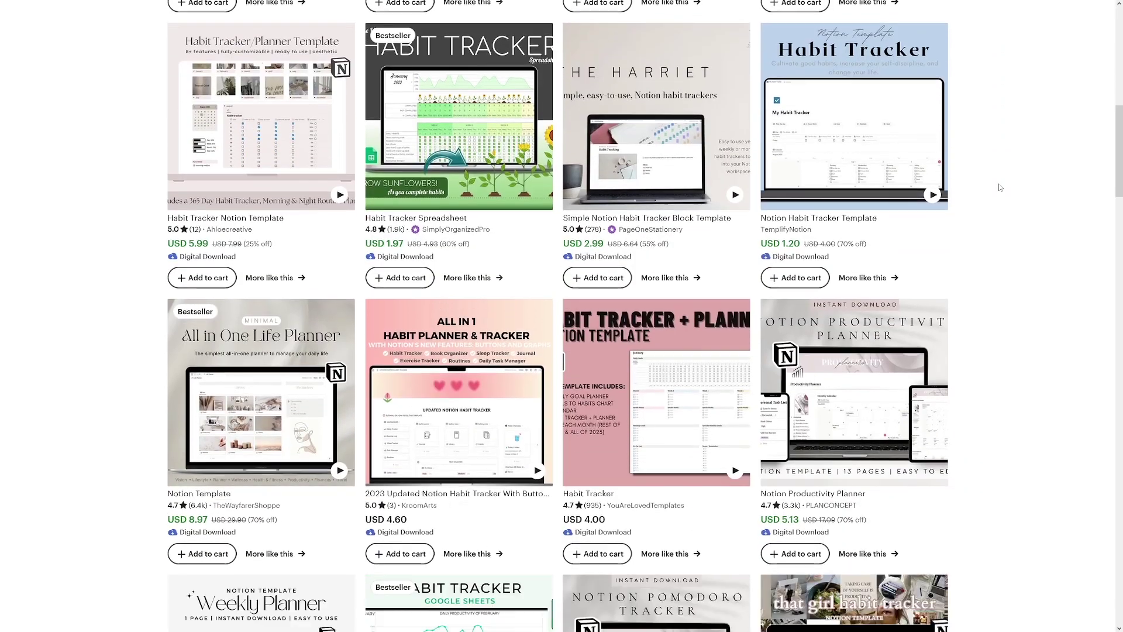
scroll(999, 187, "down", 2)
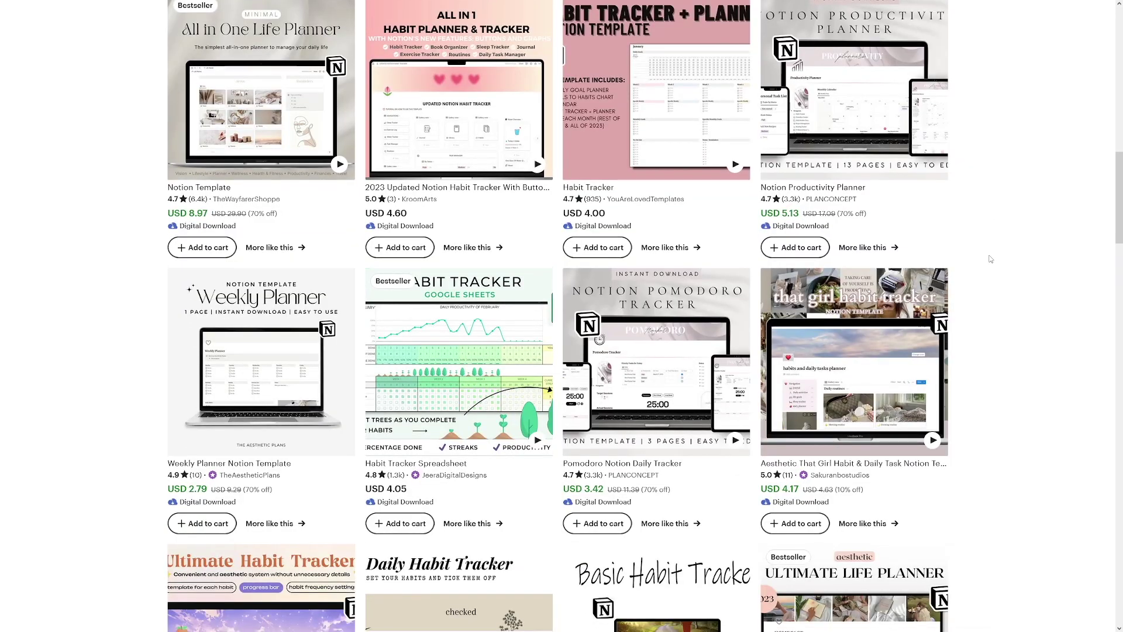
scroll(976, 271, "up", 7)
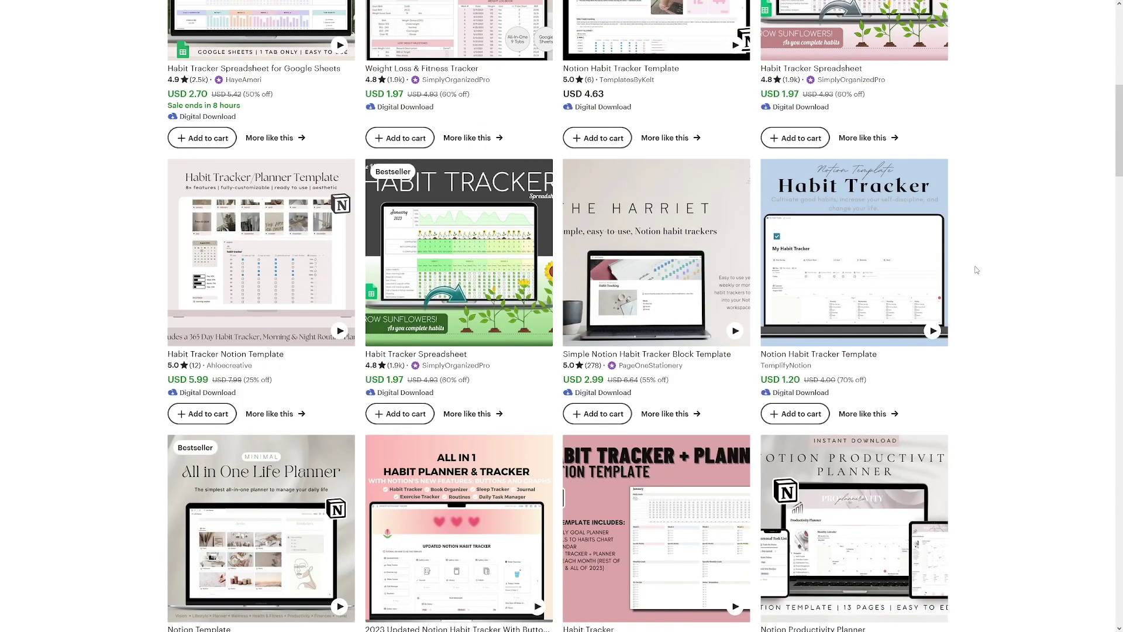
scroll(976, 269, "up", 6)
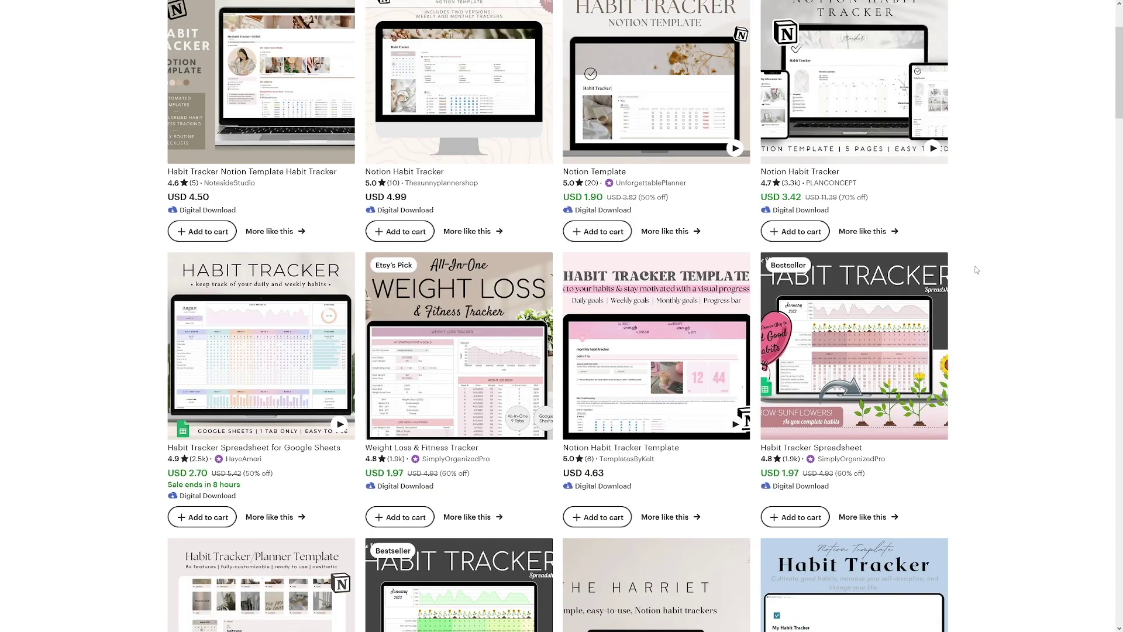